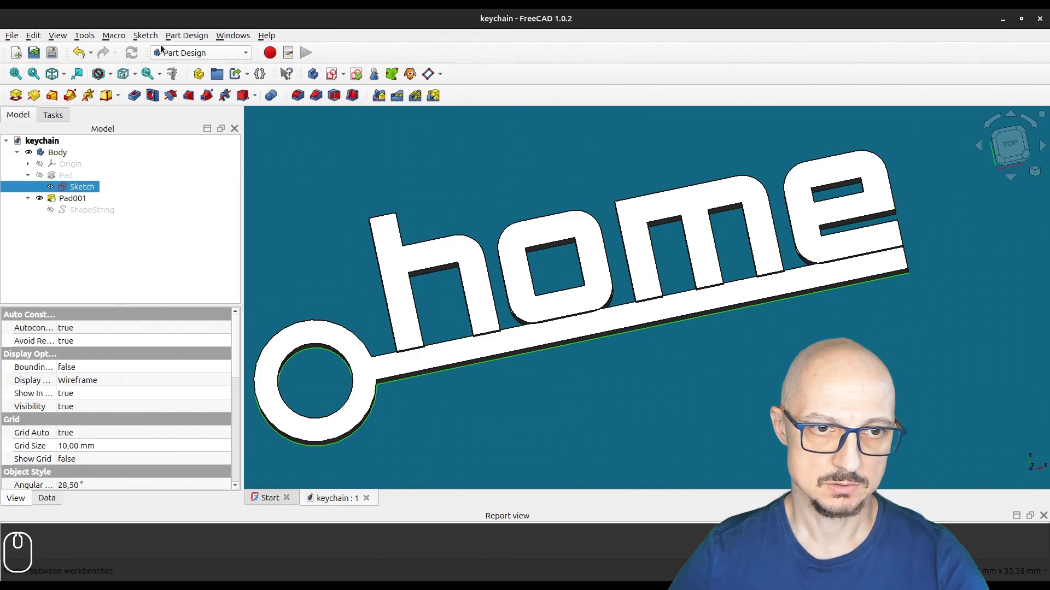
# Switch to the Spreadsheet workbench and create a new spreadsheet in the keychain document
pyautogui.click(202, 53)
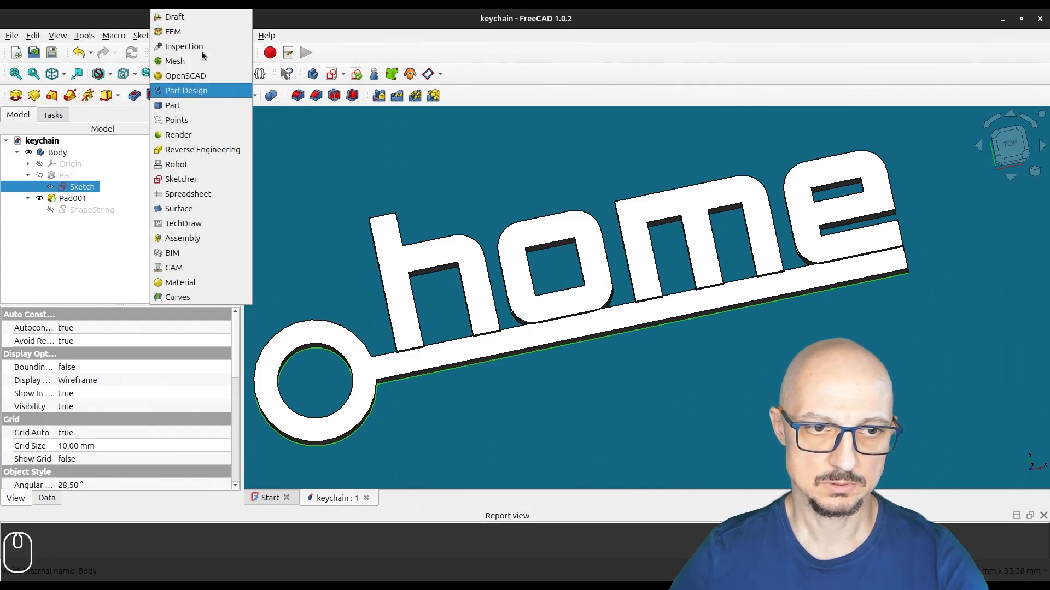
pyautogui.click(198, 194)
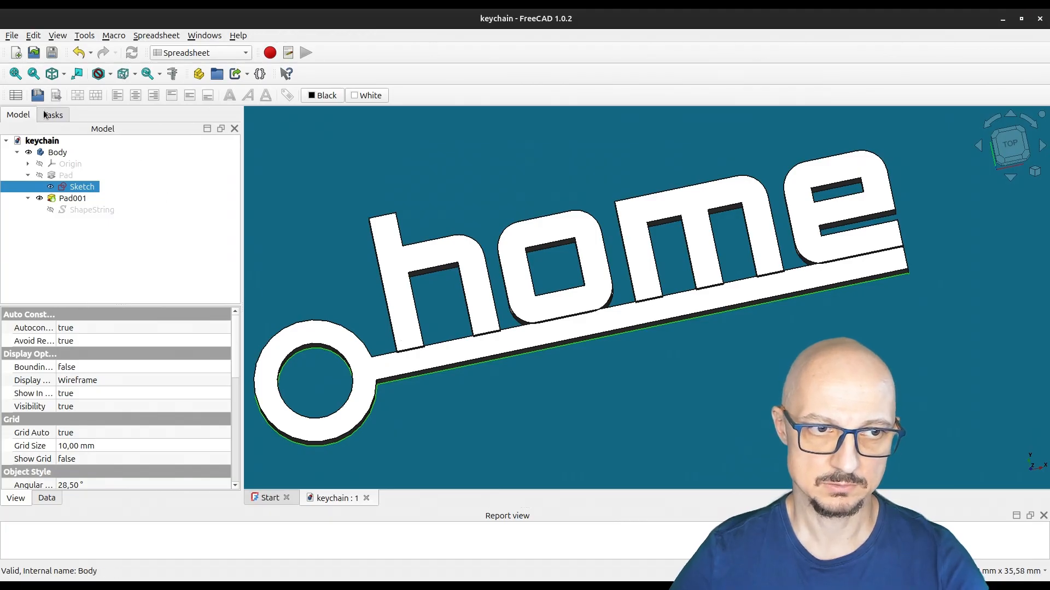
pyautogui.click(15, 96)
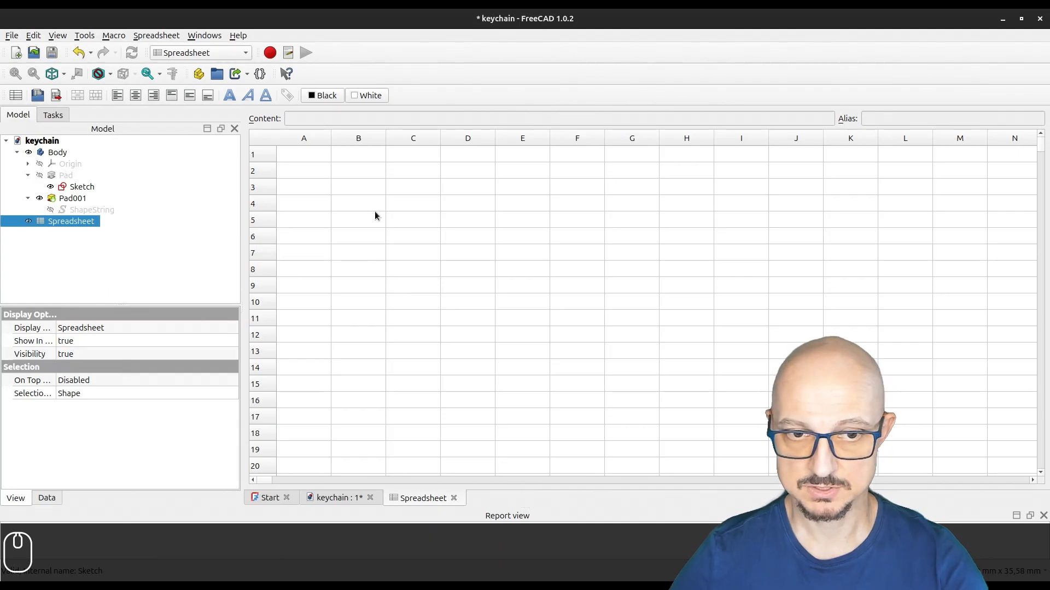
# Enter the label "text" in cell B4 and the value "sweet" in cell C4
pyautogui.click(373, 202)
pyautogui.click(425, 227)
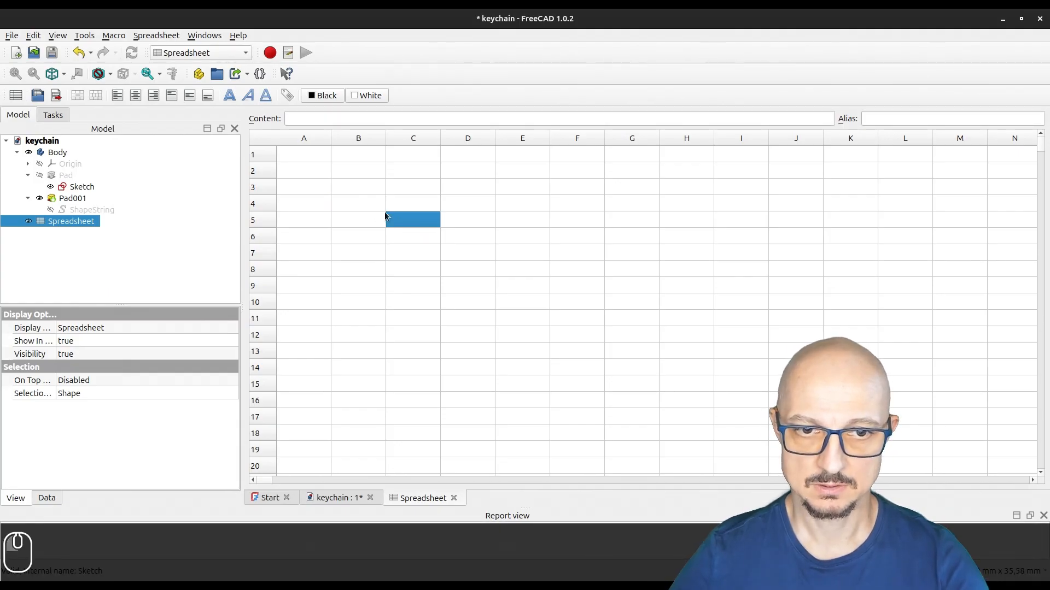
pyautogui.click(365, 203)
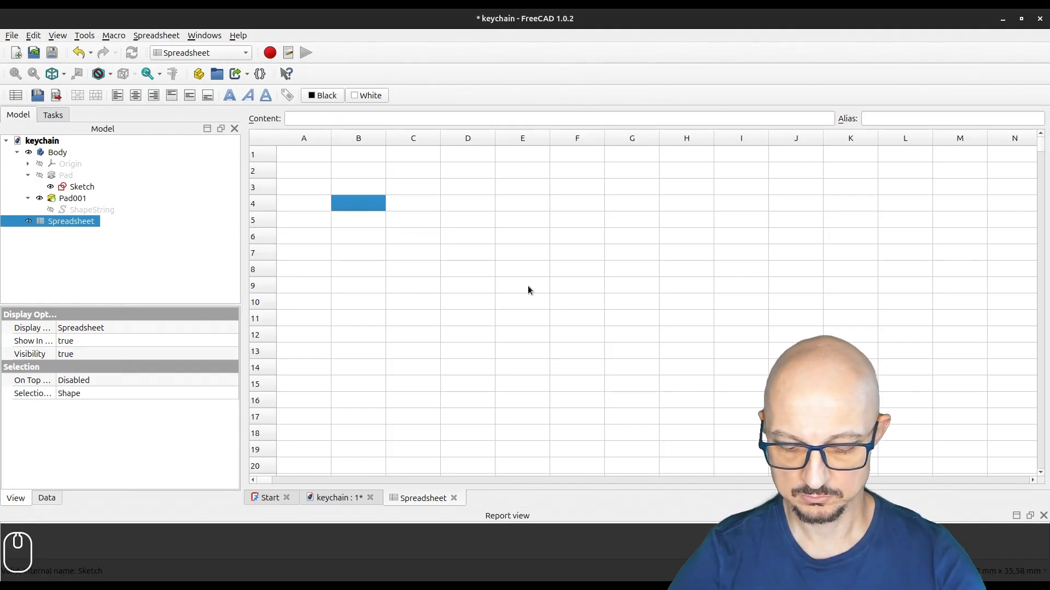
pyautogui.write('text')
pyautogui.press('Tab')
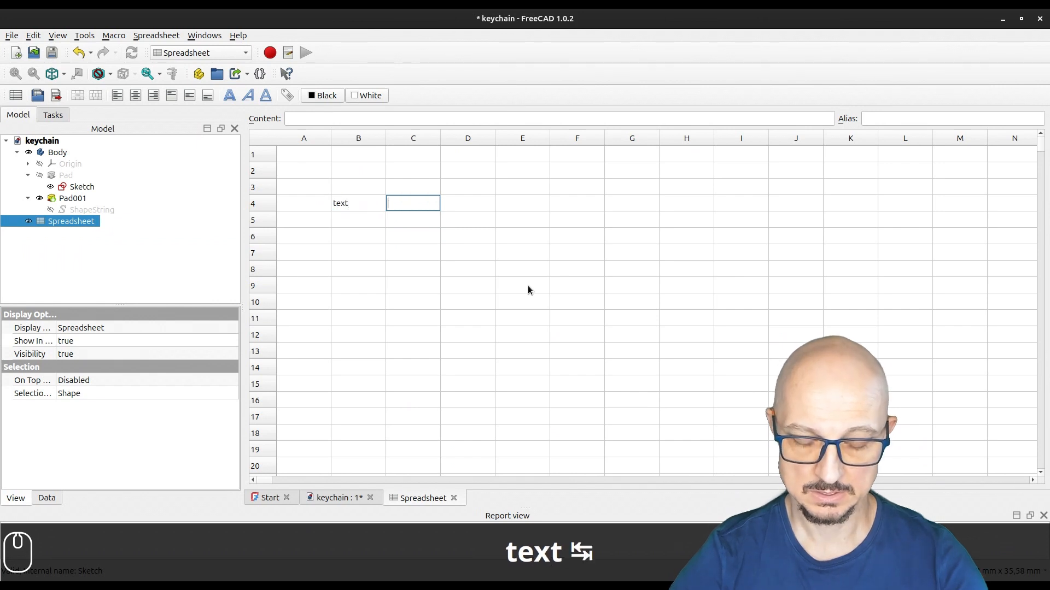
pyautogui.write('home')
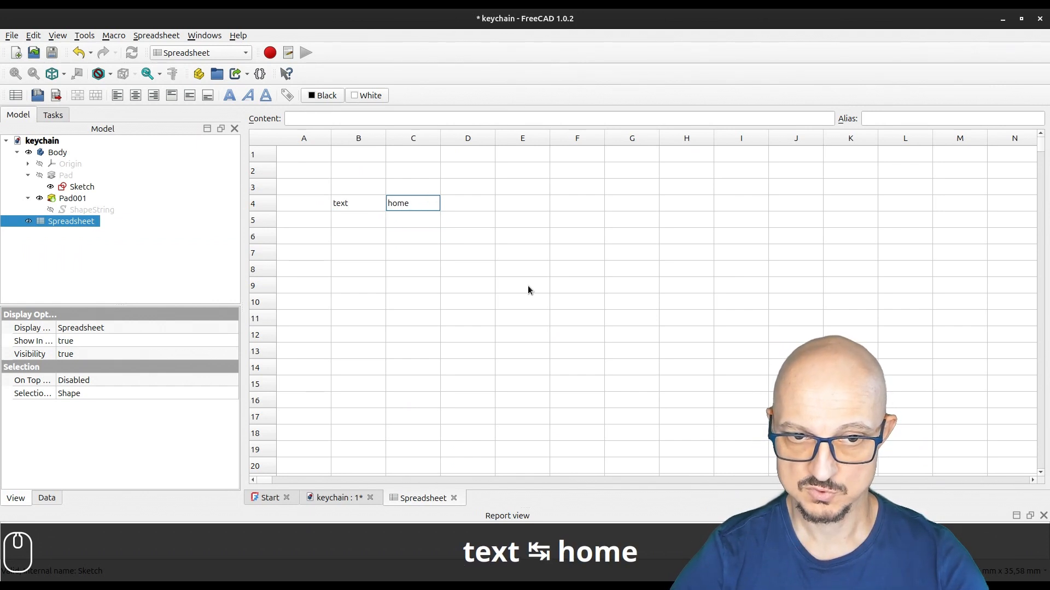
pyautogui.press('BackSpace')
pyautogui.press('BackSpace')
pyautogui.press('BackSpace')
pyautogui.press('BackSpace')
pyautogui.write('swe')
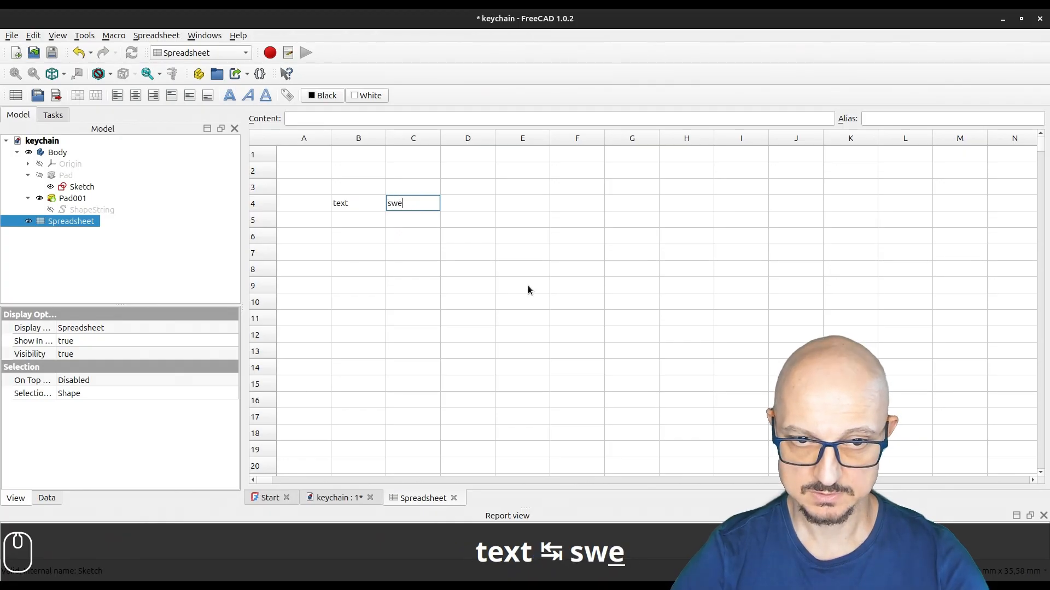
pyautogui.write('et')
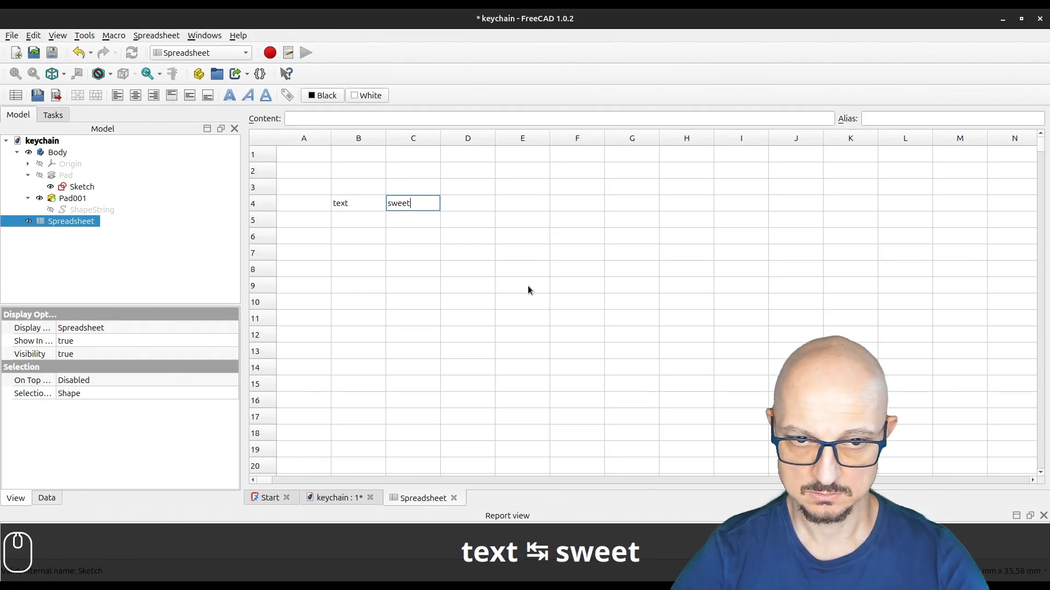
pyautogui.press('Tab')
# Add the labels "height" in cell B5 and "diameter" in cell B6
pyautogui.press('Down')
pyautogui.press('Left')
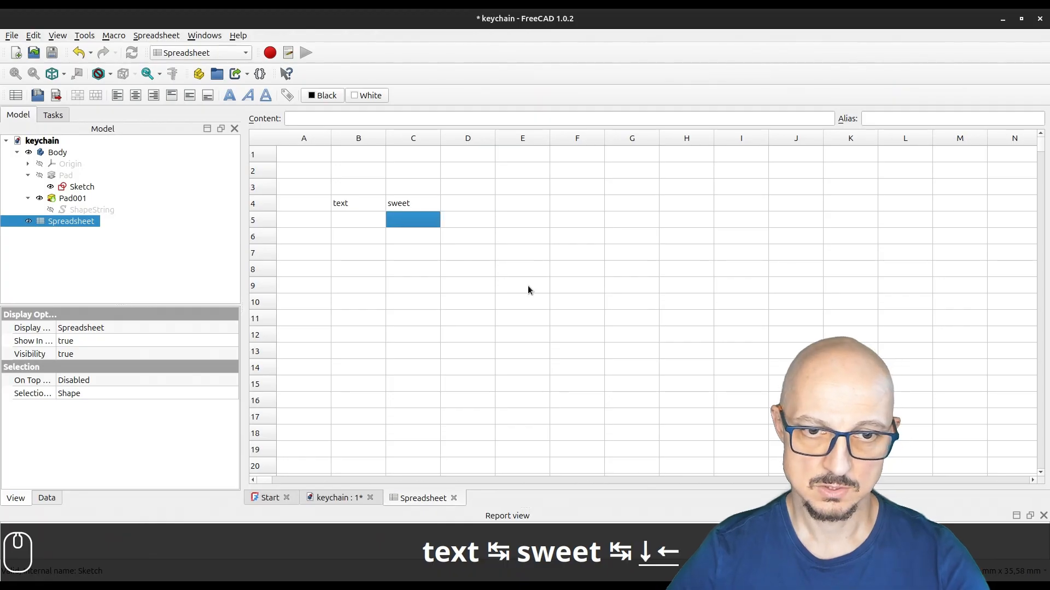
pyautogui.press('Left')
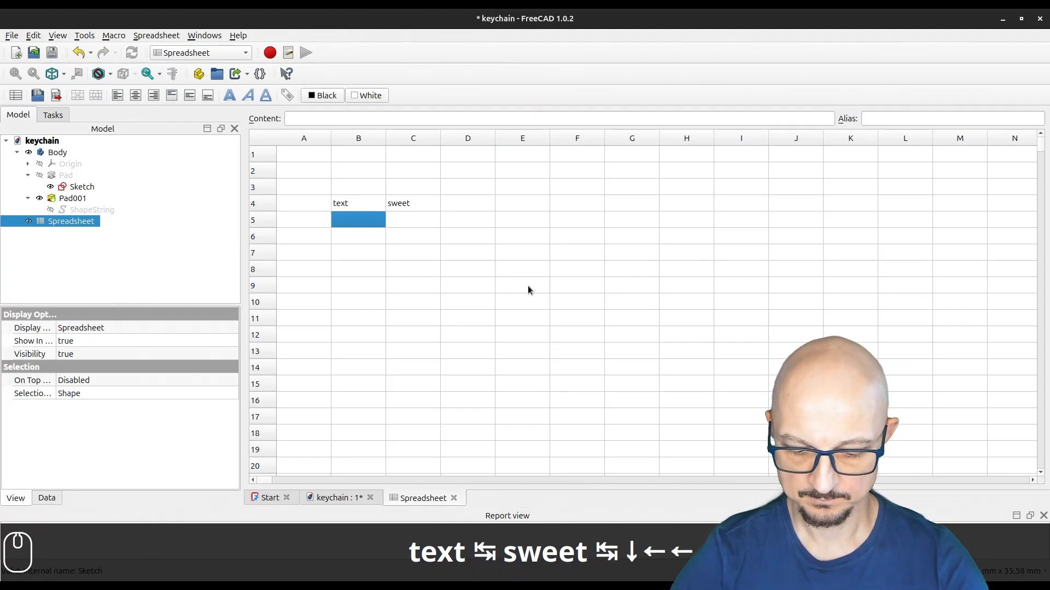
pyautogui.write('heig')
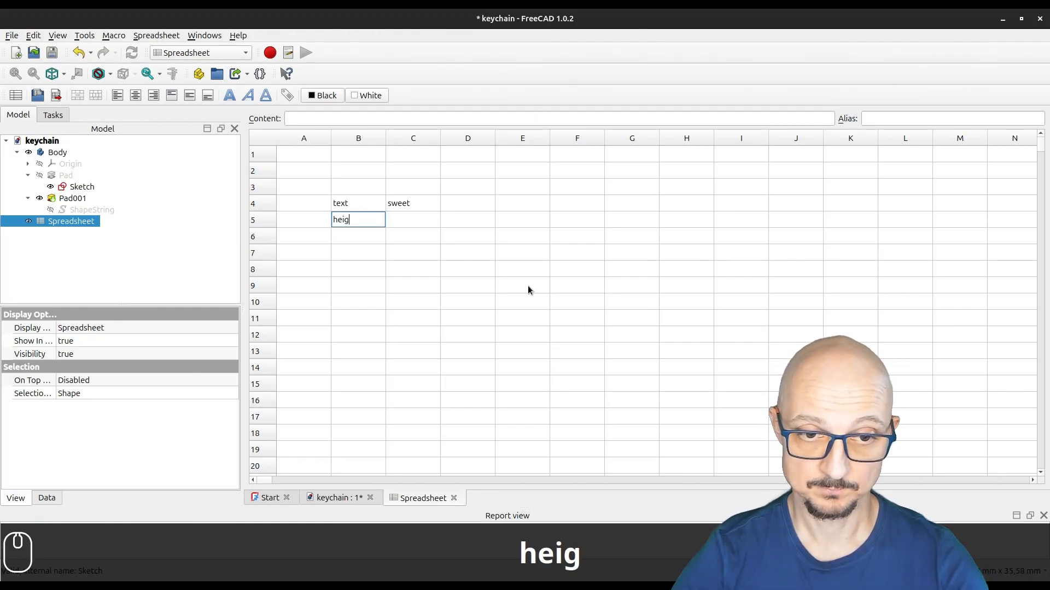
pyautogui.write('ht')
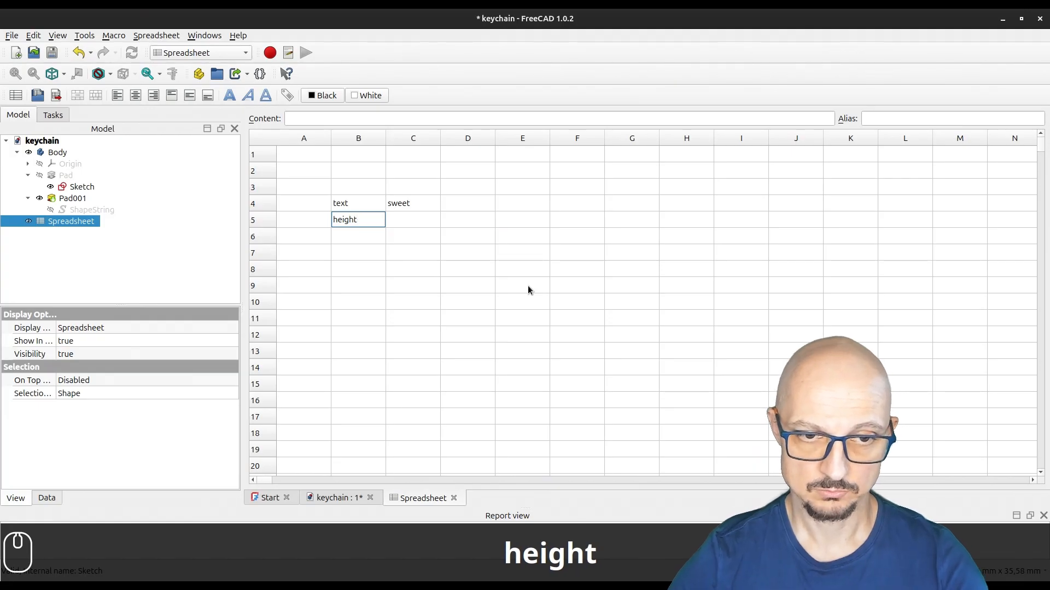
pyautogui.press('Down')
pyautogui.write('diameter')
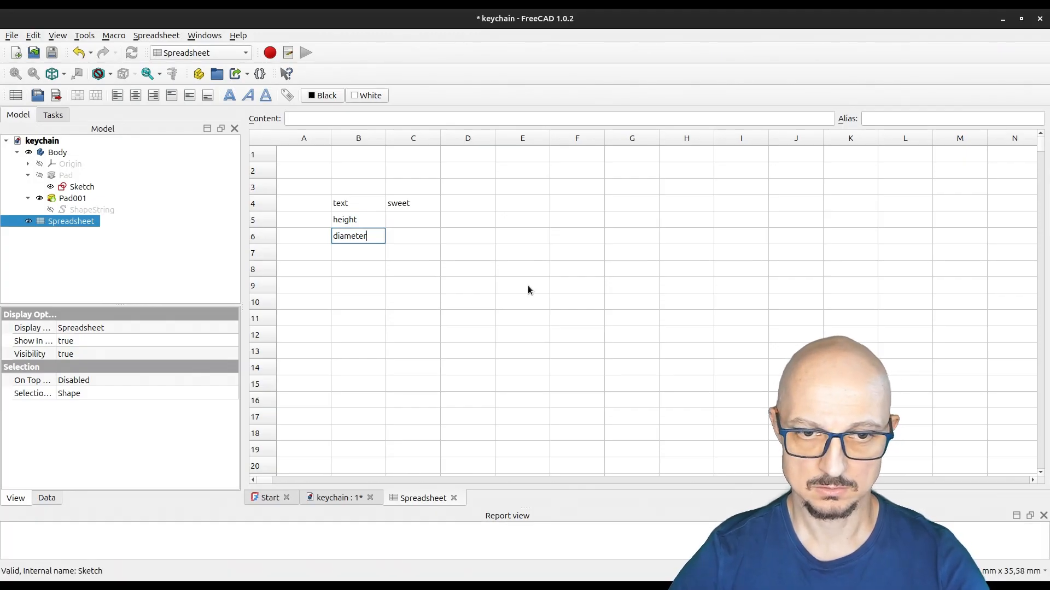
# Enter 5 as the height value in cell C5 and 10 as the diameter value in cell C6
pyautogui.press('Up')
pyautogui.press('Right')
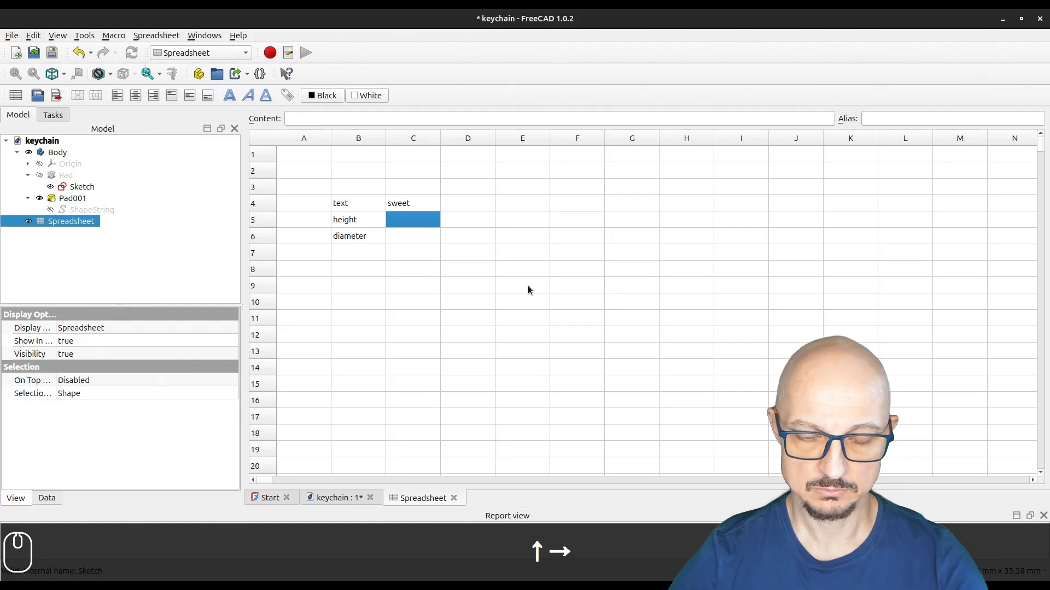
pyautogui.write('5')
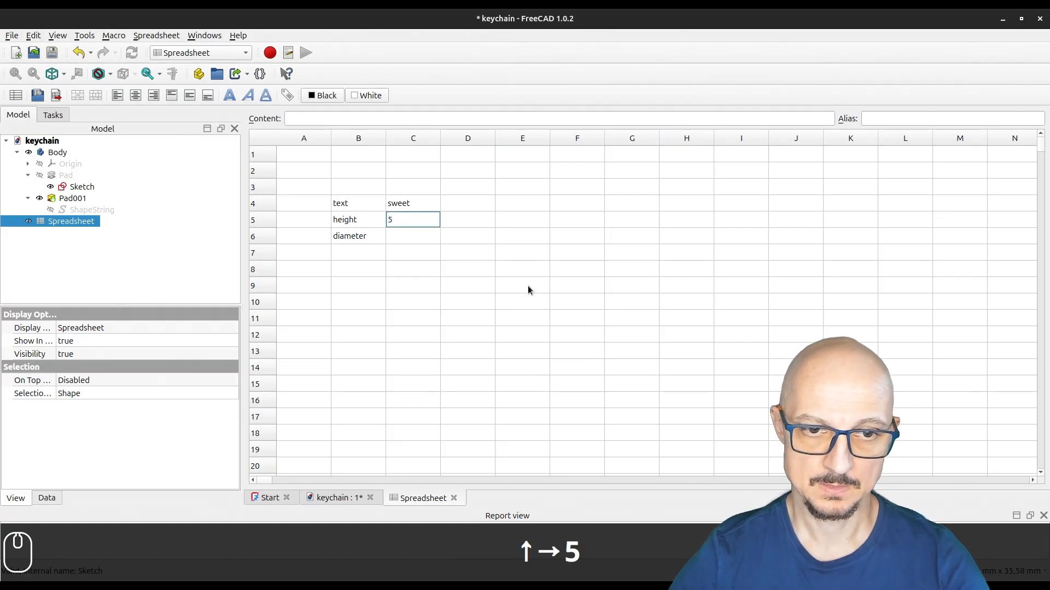
pyautogui.press('Down')
pyautogui.write('10')
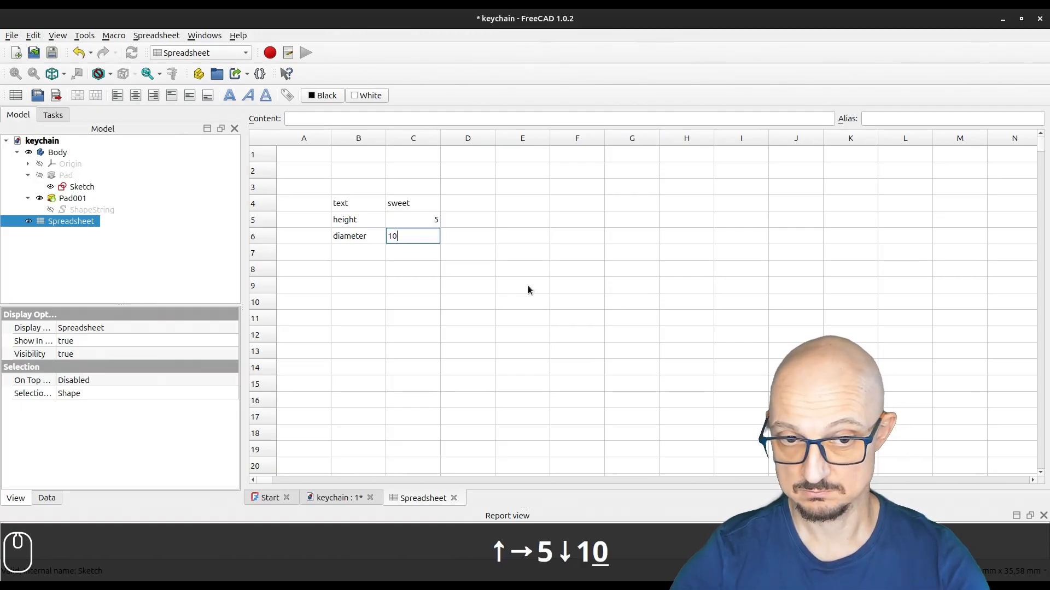
pyautogui.press('Return')
pyautogui.press('Up')
pyautogui.press('Up')
pyautogui.press('Up')
pyautogui.press('Left')
pyautogui.press('Left')
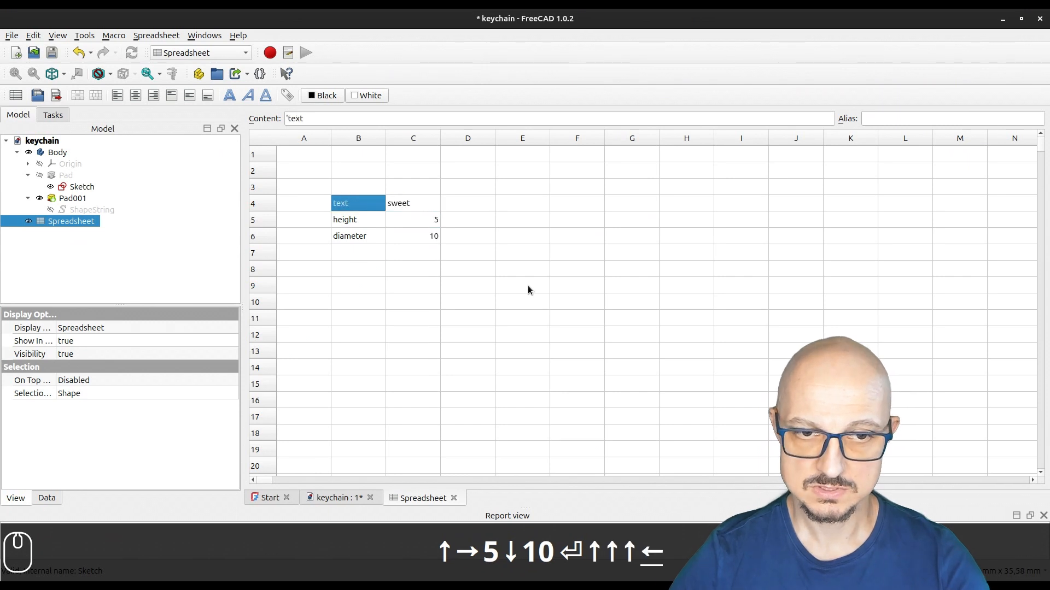
pyautogui.press('Down')
pyautogui.press('Down')
pyautogui.press('Right')
pyautogui.press('Right')
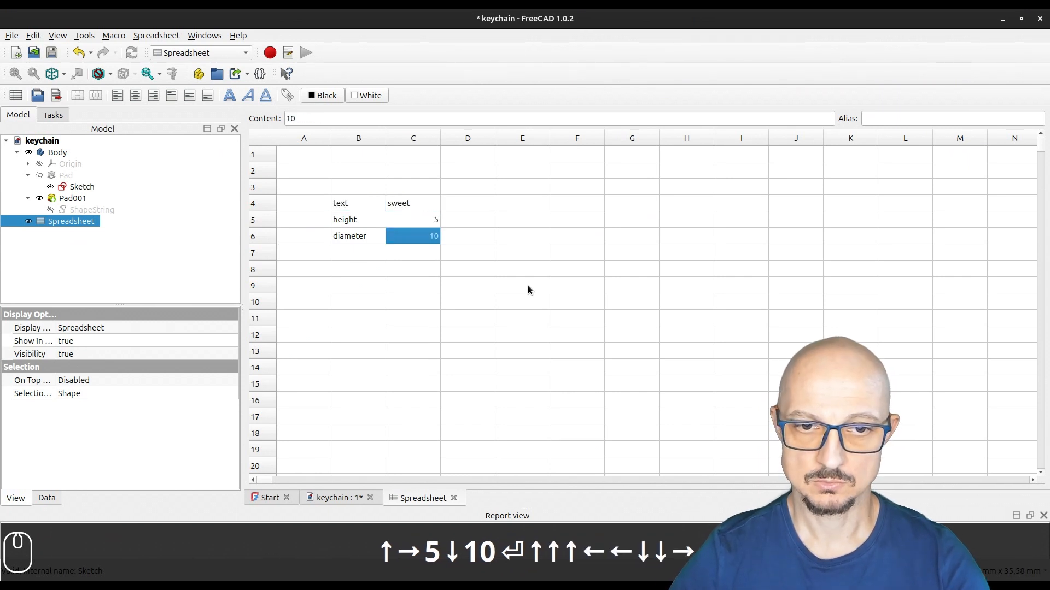
pyautogui.press('Up')
pyautogui.press('Up')
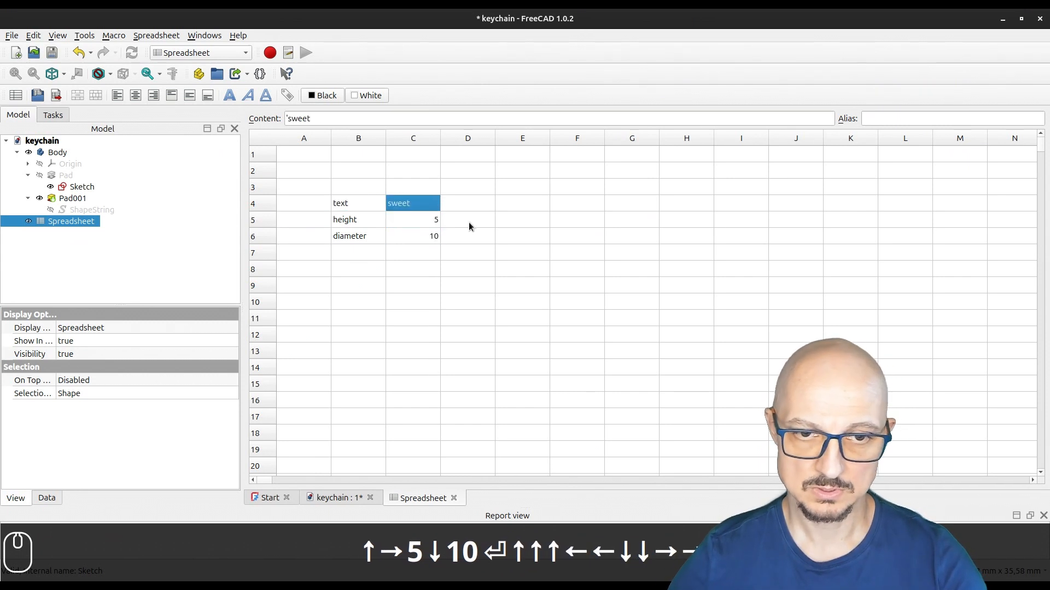
# Assign the alias "text" to cell C4 in its cell properties
pyautogui.rightClick(409, 208)
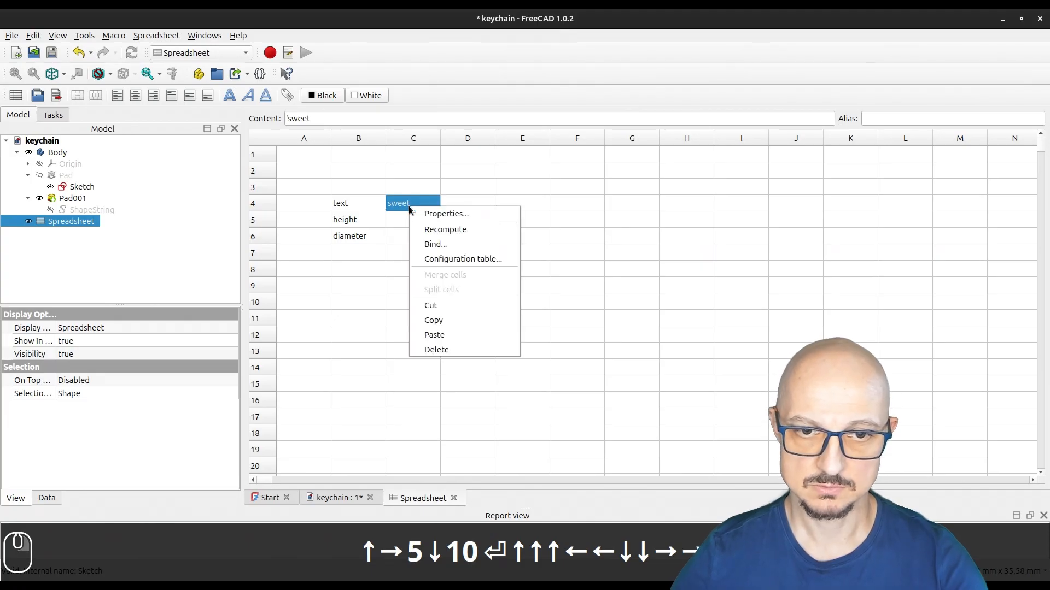
pyautogui.click(468, 215)
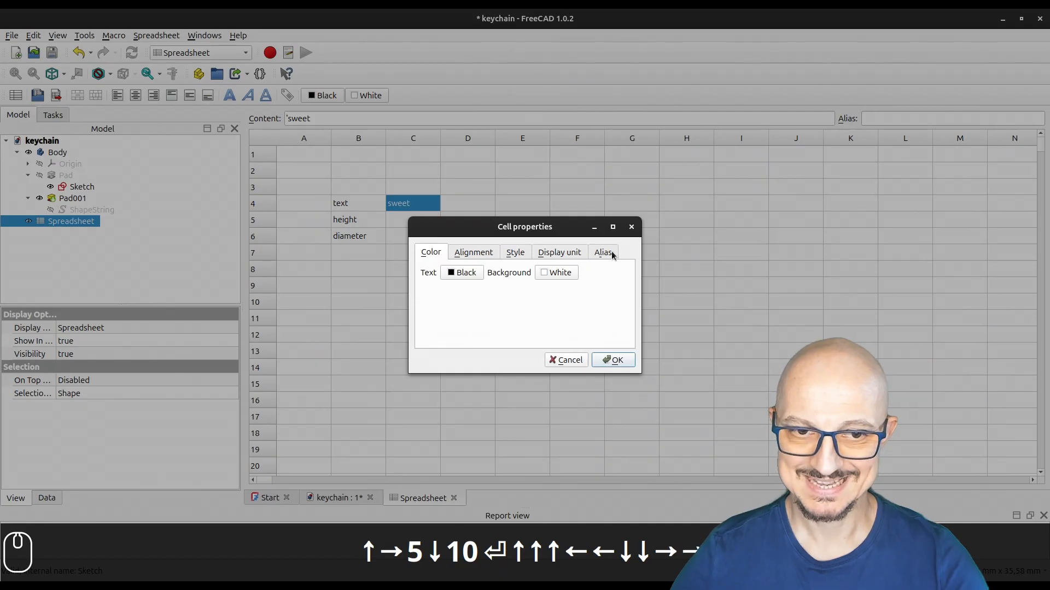
pyautogui.click(604, 252)
pyautogui.click(551, 277)
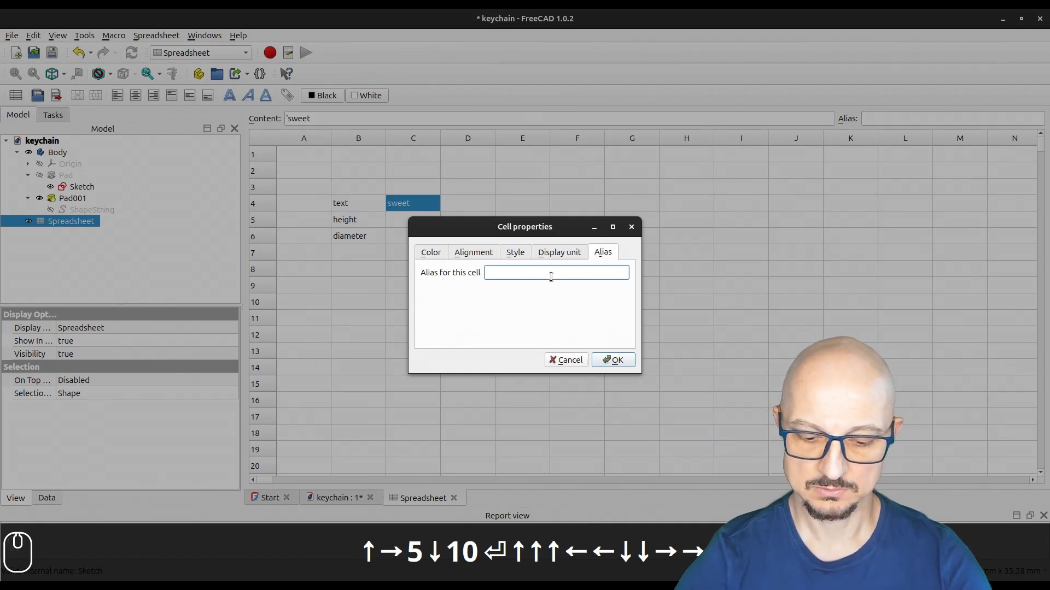
pyautogui.write('text')
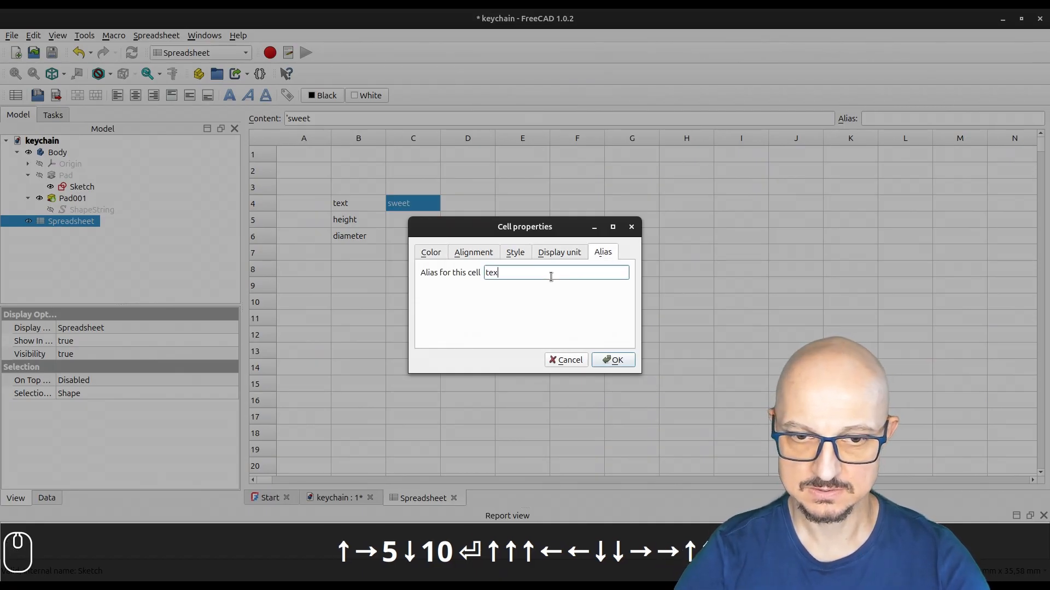
pyautogui.click(612, 359)
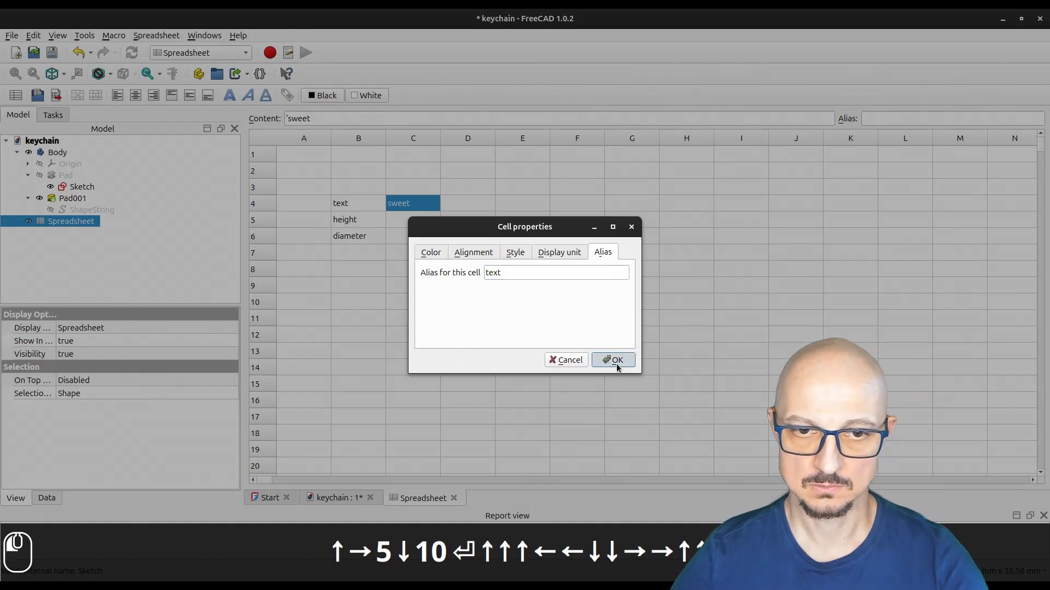
# Assign the alias "height" to cell C5 in its cell properties
pyautogui.rightClick(423, 219)
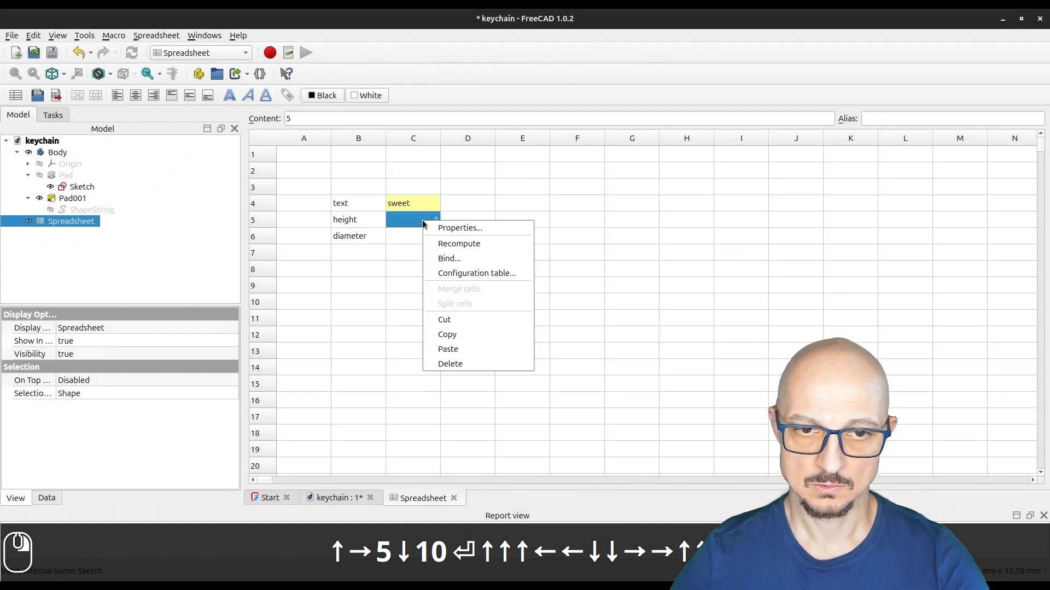
pyautogui.click(504, 229)
pyautogui.click(602, 253)
pyautogui.click(591, 276)
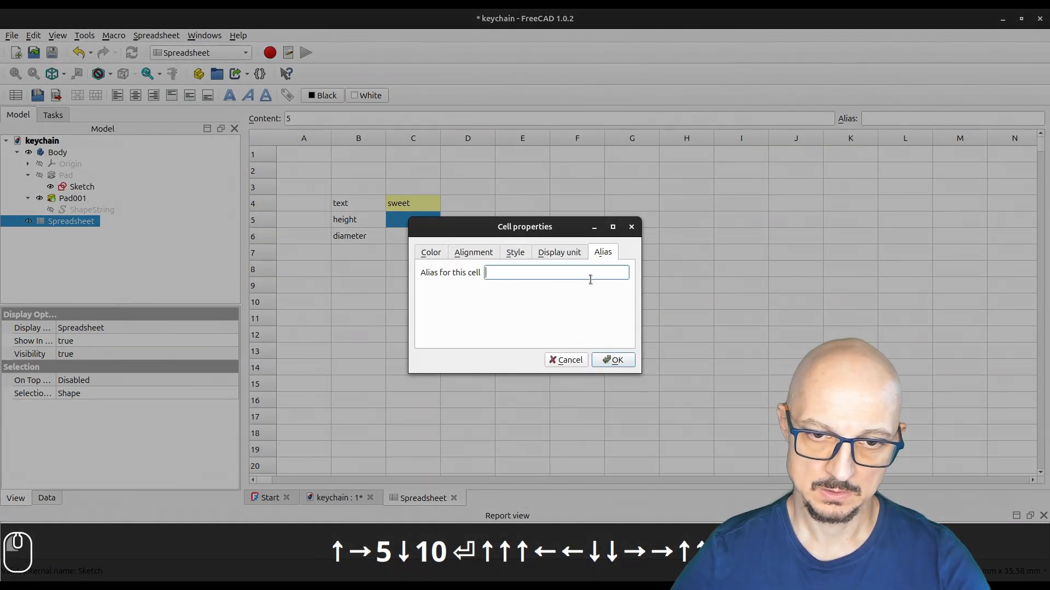
pyautogui.write('gei')
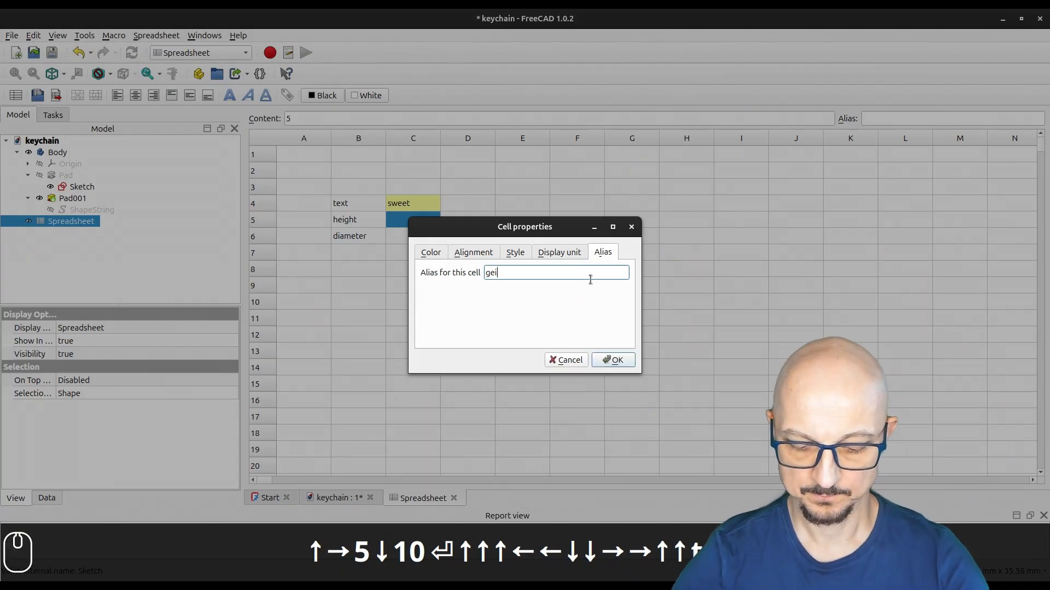
pyautogui.write('ght')
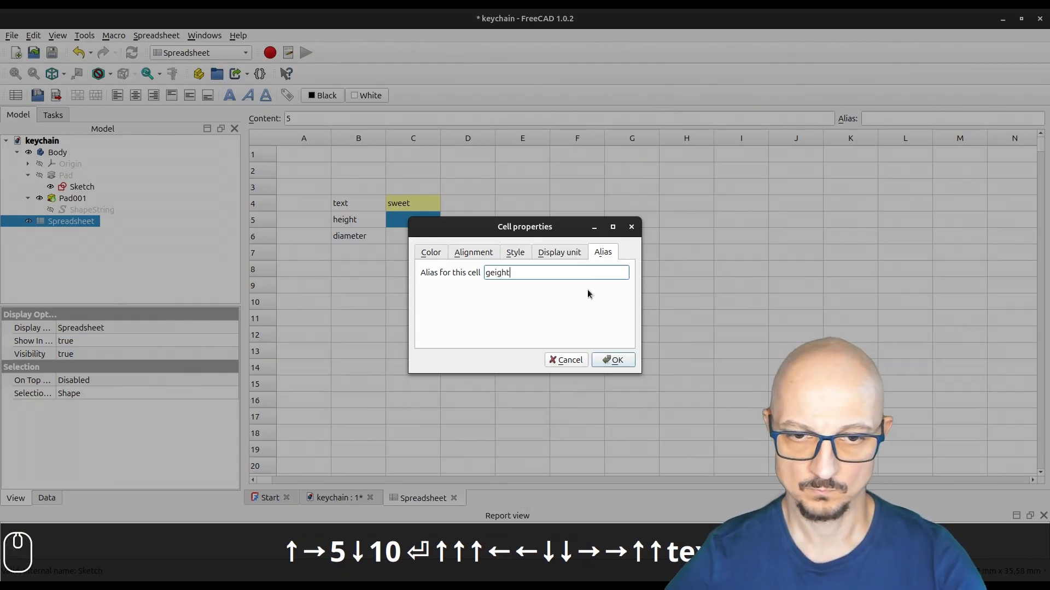
pyautogui.press('Home')
pyautogui.hotkey('shift', 'Right')
pyautogui.write('h')
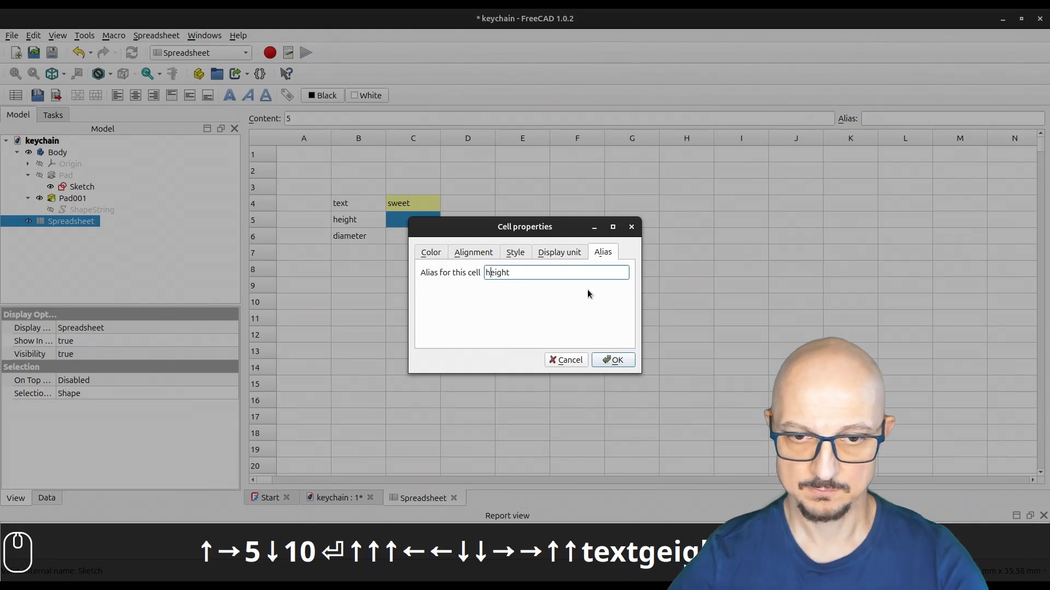
pyautogui.press('Return')
# Assign the alias "diameter" to cell C6 in its cell properties and return to the keychain 3D view
pyautogui.rightClick(415, 236)
pyautogui.click(469, 244)
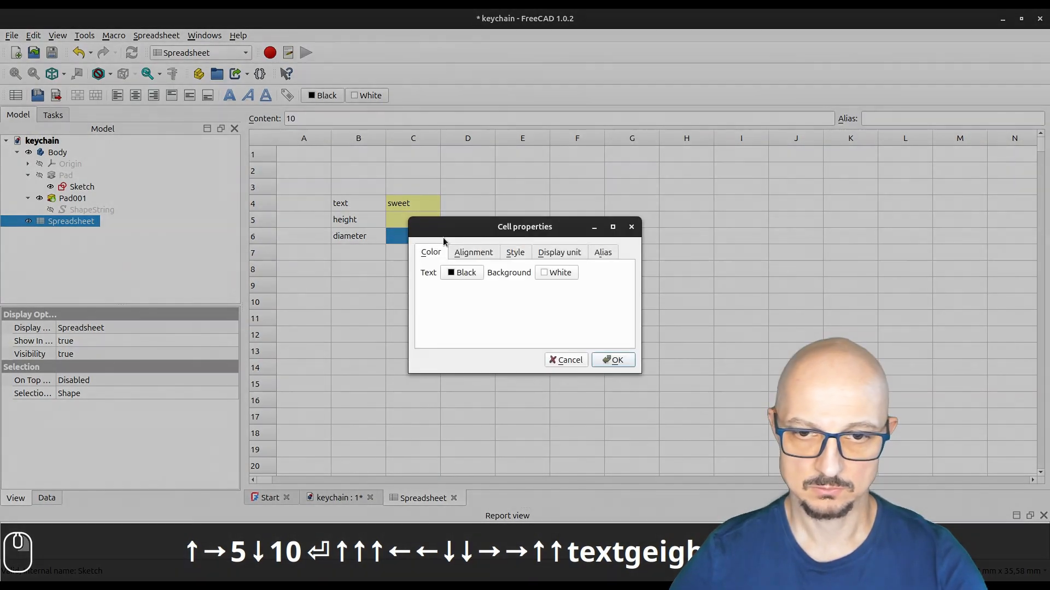
pyautogui.click(594, 254)
pyautogui.click(566, 277)
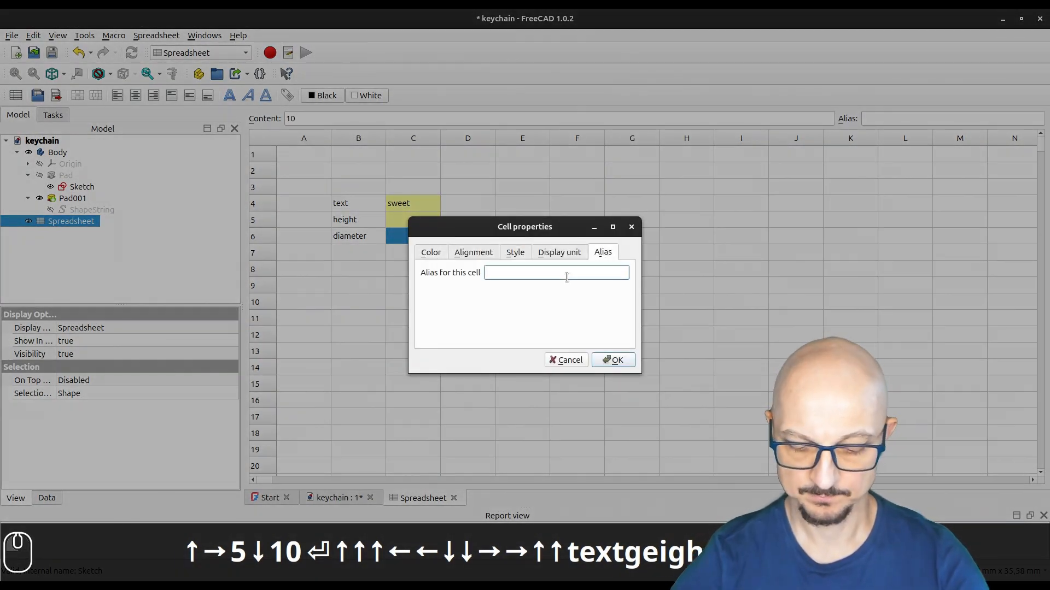
pyautogui.write('diameter')
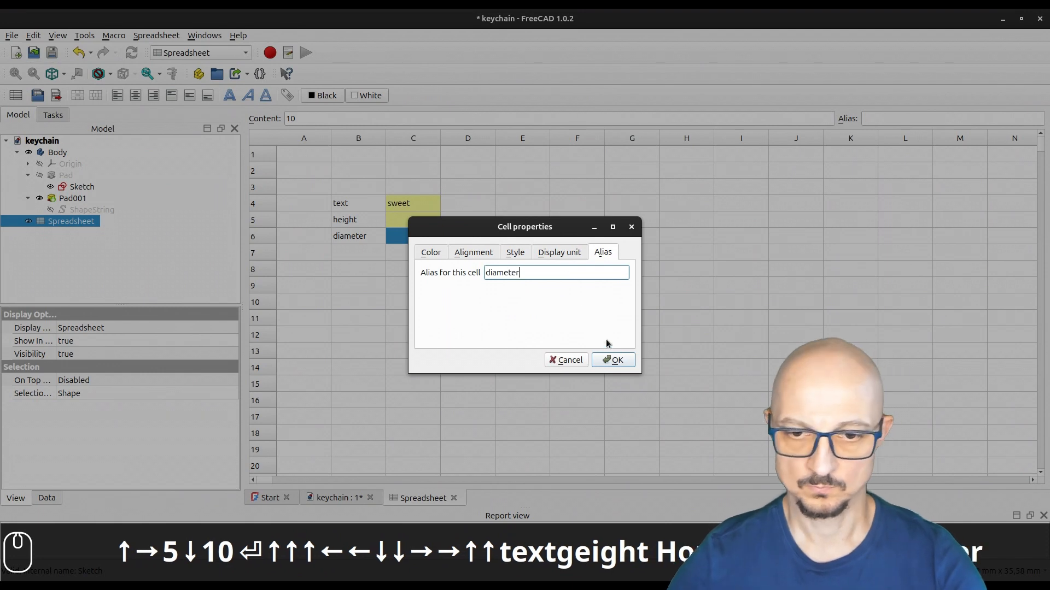
pyautogui.click(615, 361)
pyautogui.click(462, 284)
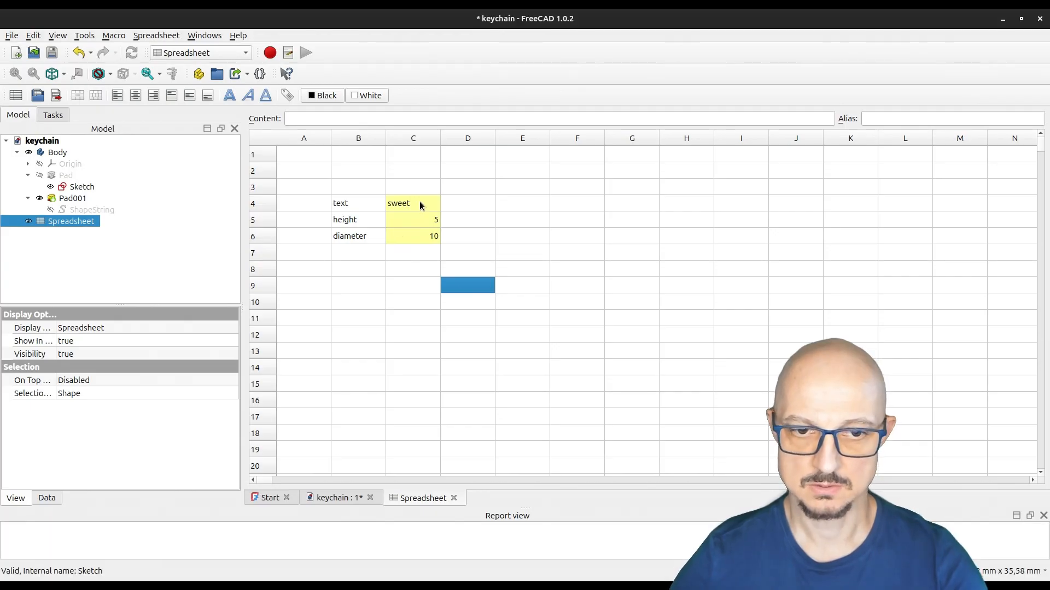
pyautogui.click(325, 500)
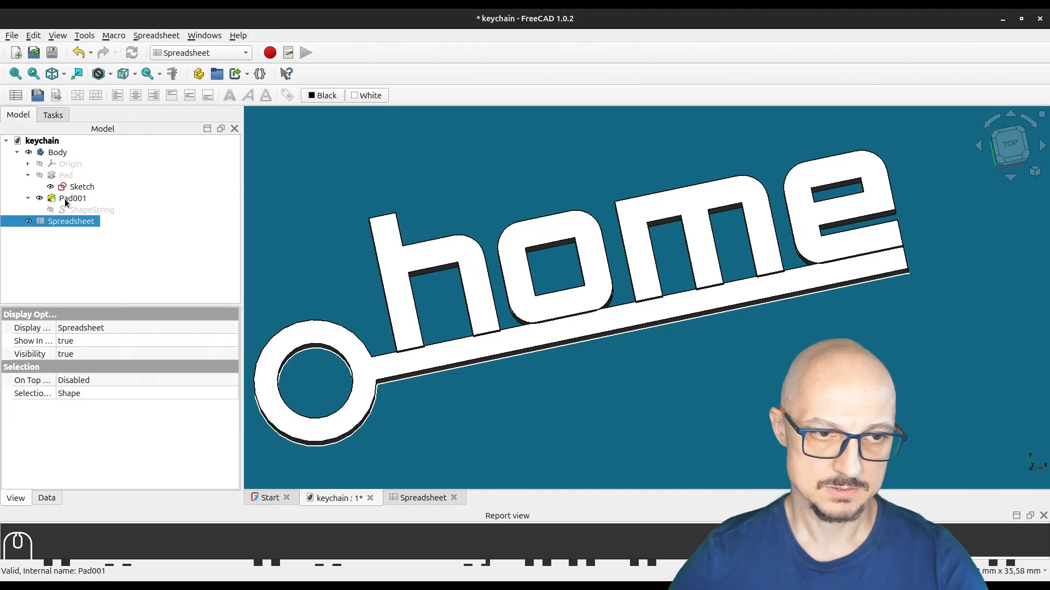
# Show the data properties of the ShapeString under Pad001
pyautogui.click(80, 209)
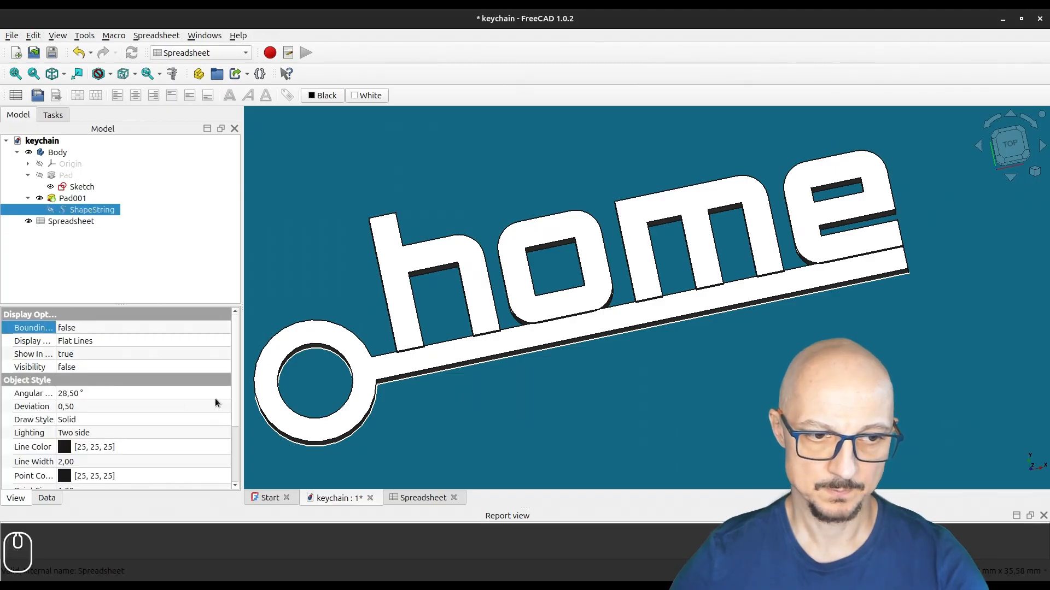
pyautogui.scroll(-3, 229, 383)
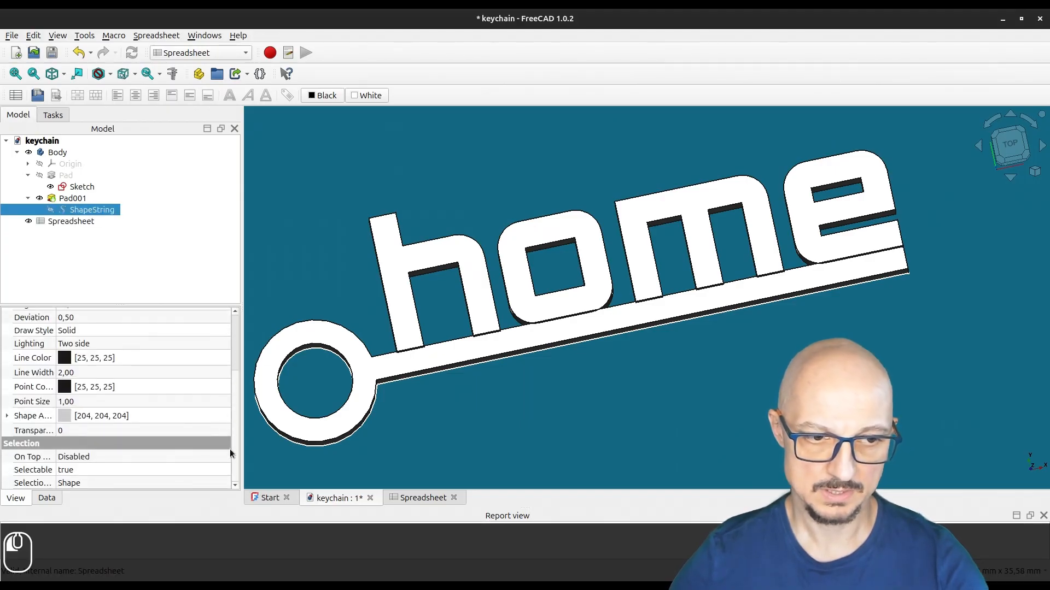
pyautogui.scroll(1, 230, 448)
pyautogui.scroll(2, 234, 387)
pyautogui.click(46, 499)
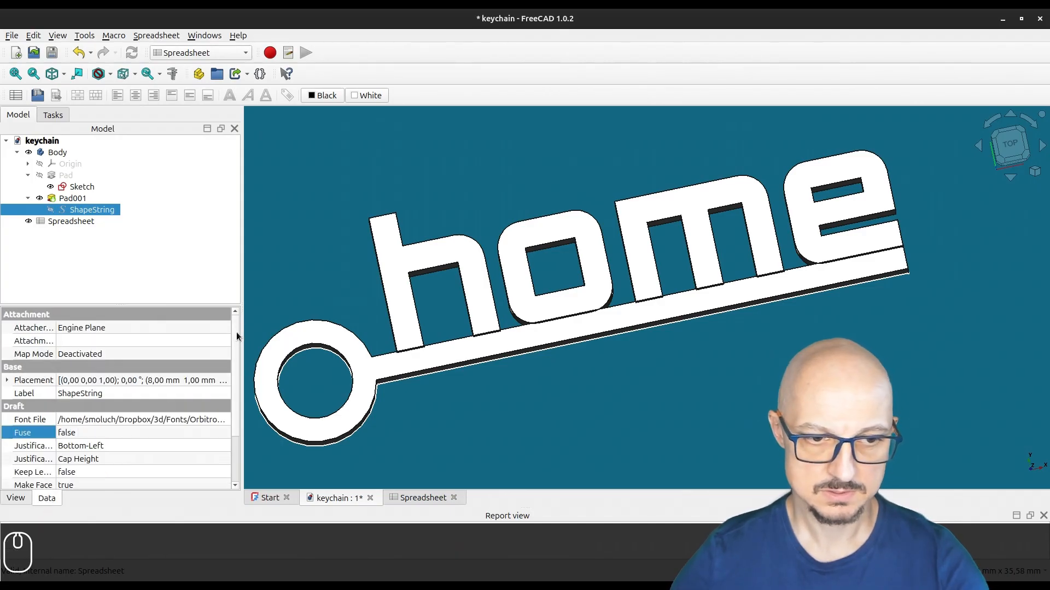
# Bind the ShapeString's String property to the expression Spreadsheet.text and recompute the keychain lettering
pyautogui.scroll(-2, 235, 382)
pyautogui.click(105, 471)
pyautogui.click(176, 464)
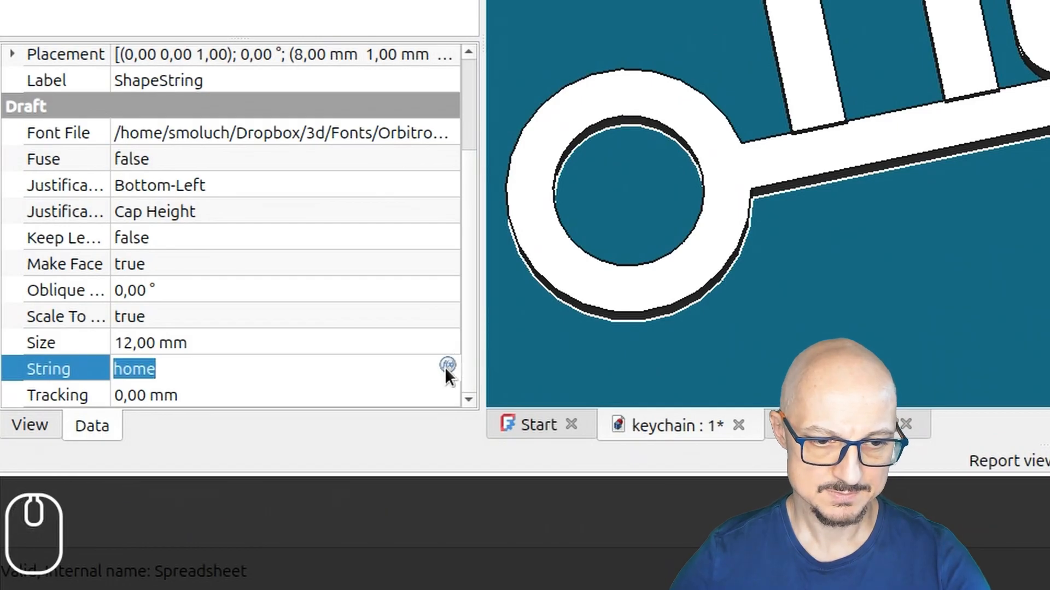
pyautogui.click(447, 365)
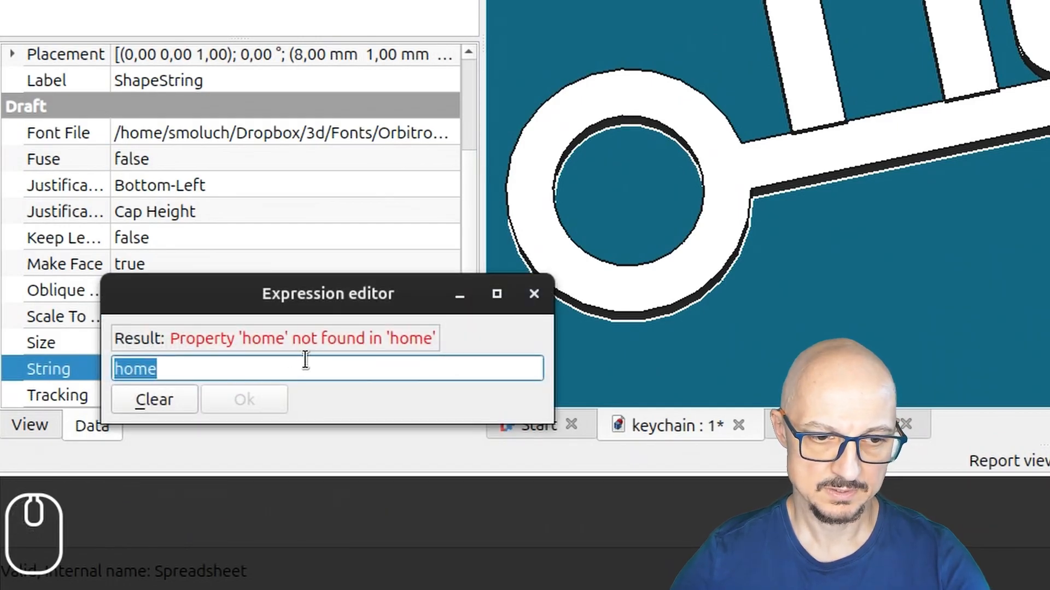
pyautogui.press('BackSpace')
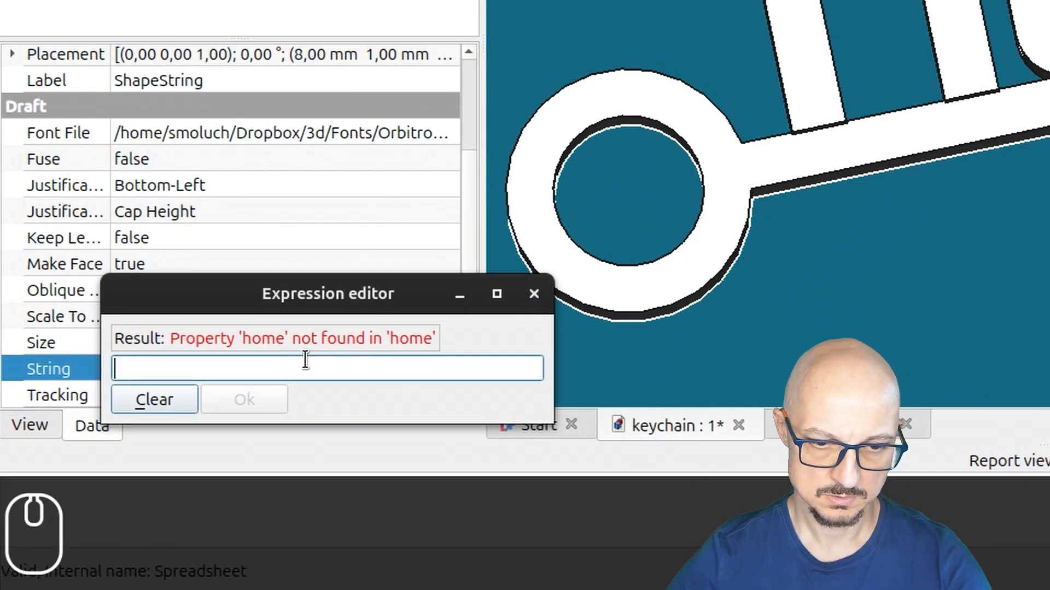
pyautogui.write('Spe')
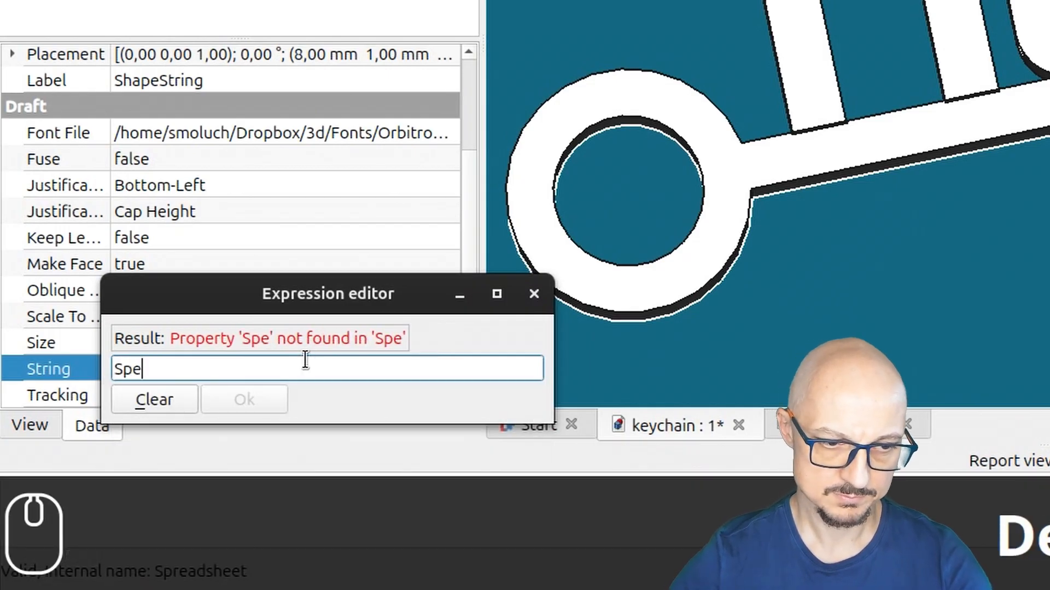
pyautogui.press('BackSpace')
pyautogui.press('Down')
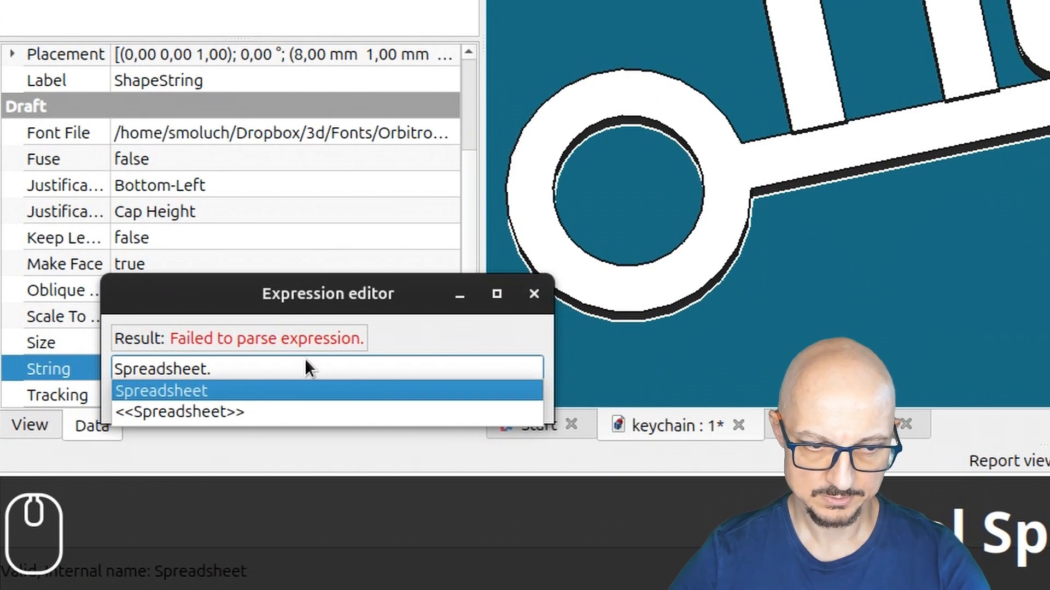
pyautogui.write('d')
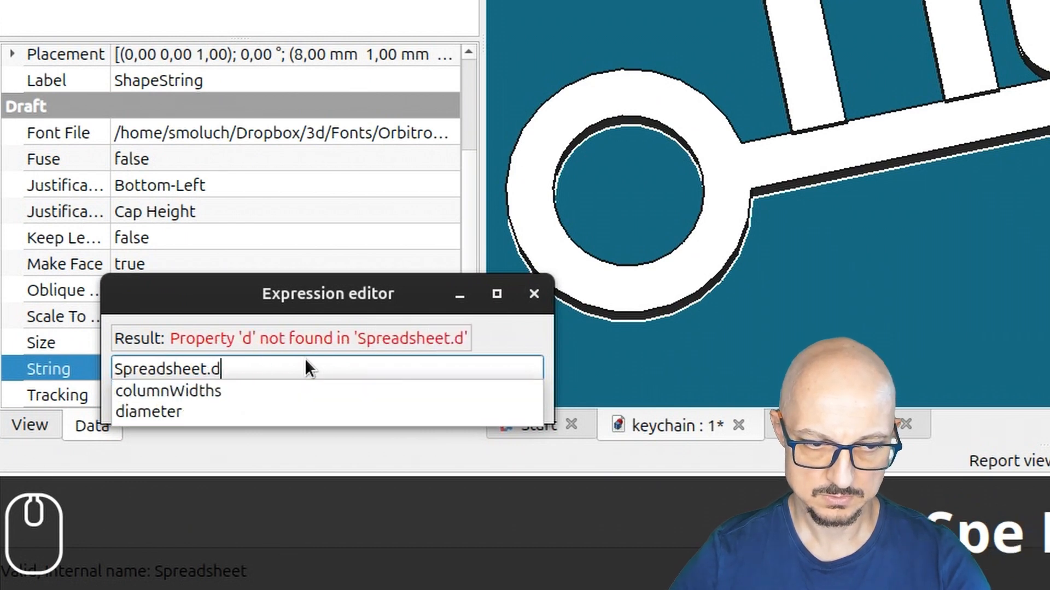
pyautogui.press('BackSpace')
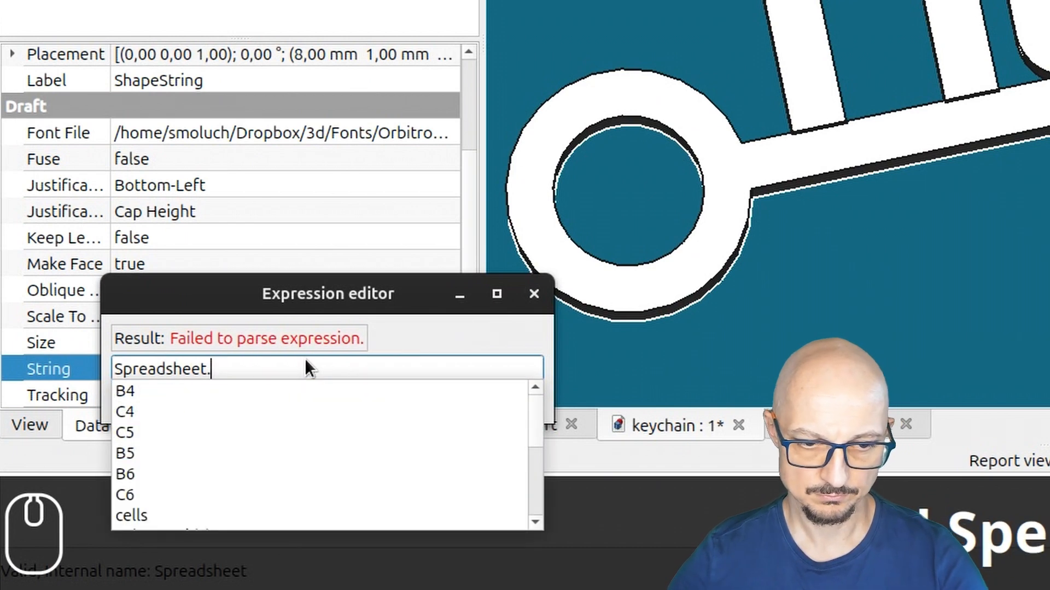
pyautogui.click(543, 418)
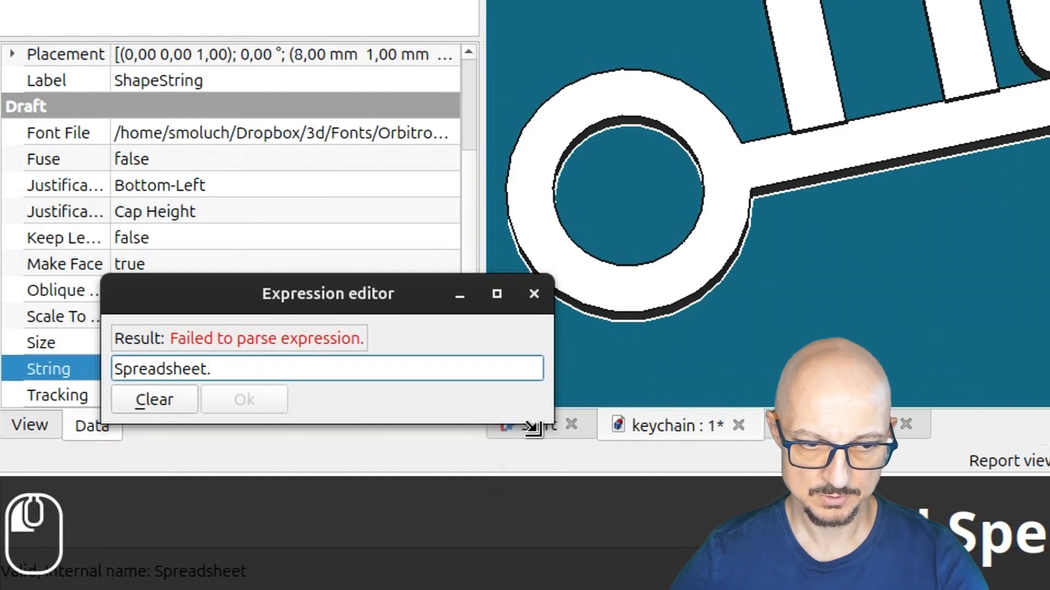
pyautogui.click(424, 375)
pyautogui.doubleClick(427, 375)
pyautogui.click(428, 375)
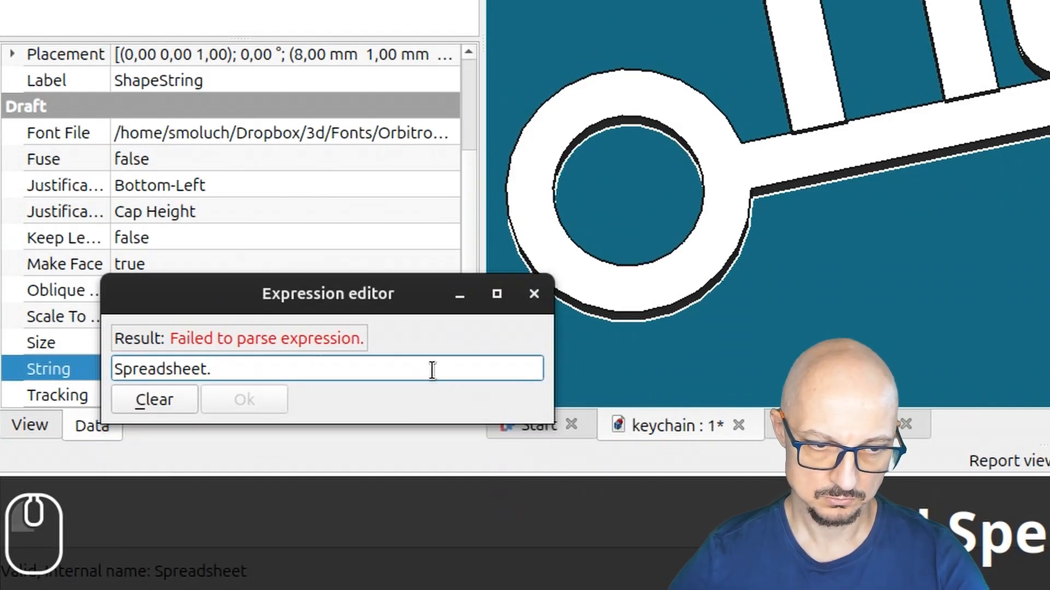
pyautogui.write('t')
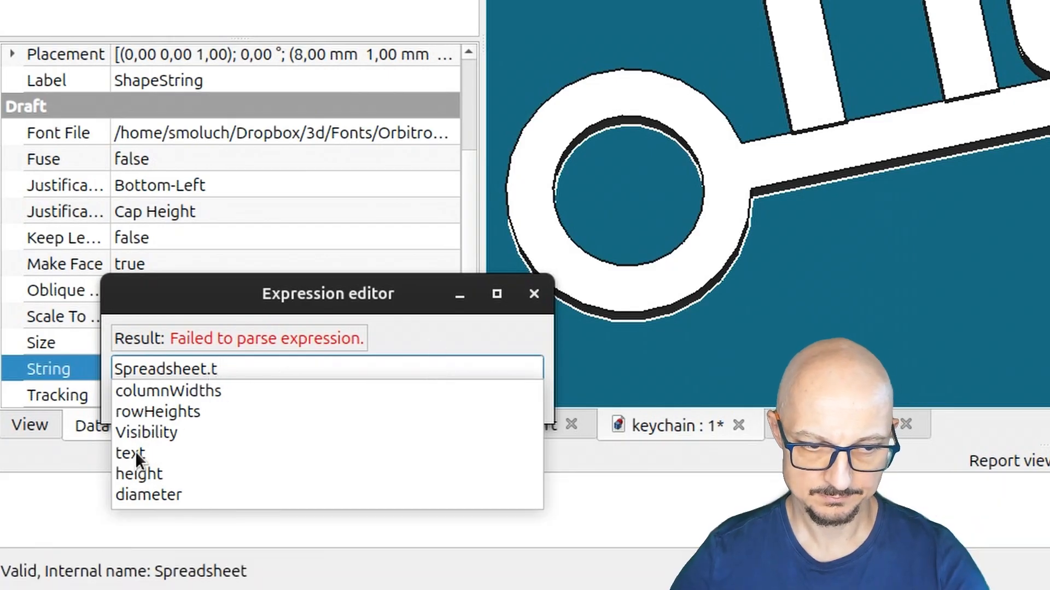
pyautogui.click(136, 453)
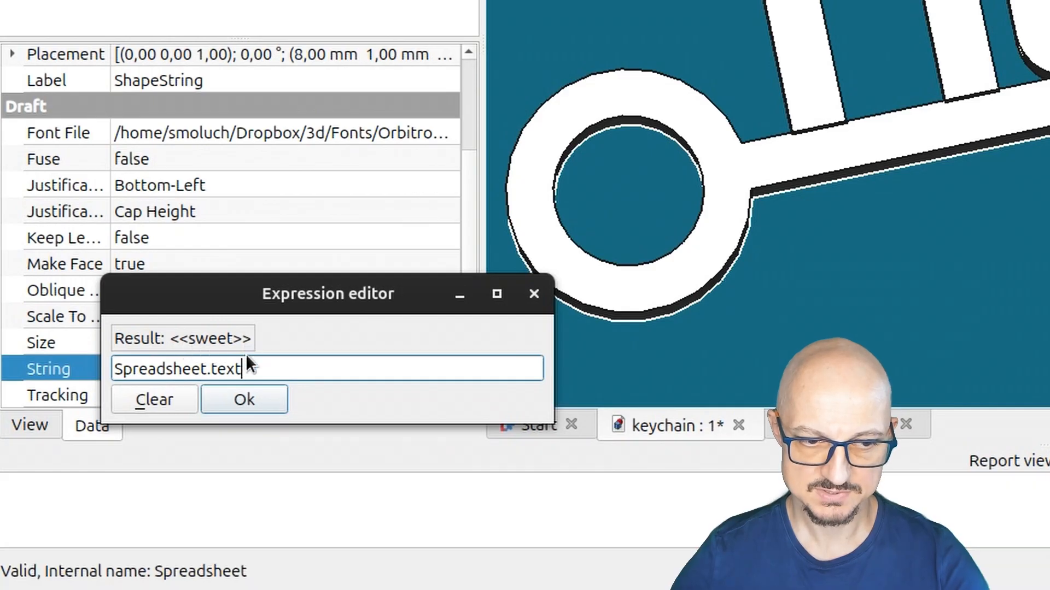
pyautogui.click(246, 399)
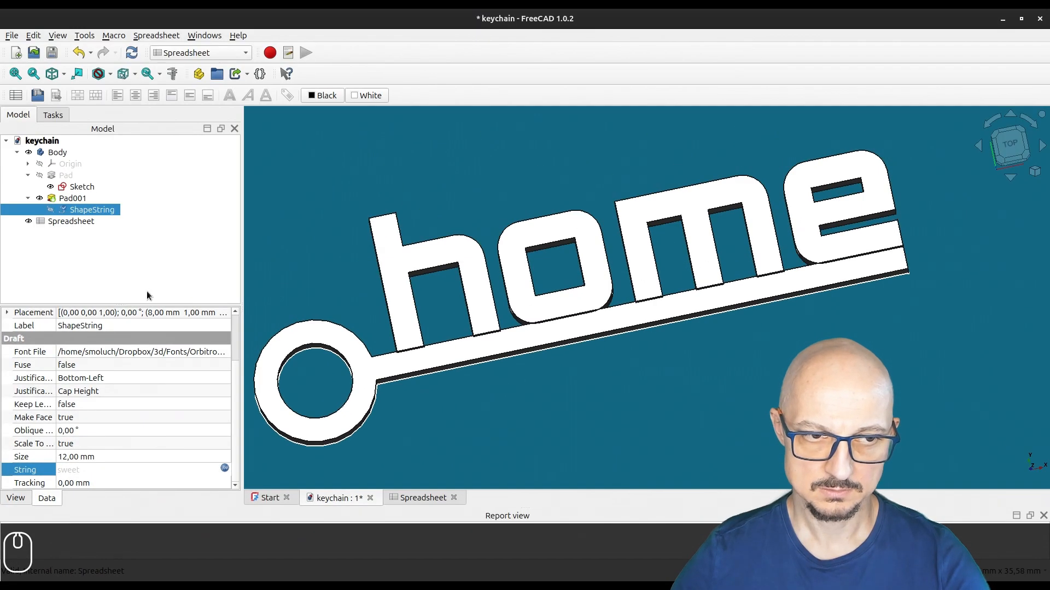
pyautogui.click(146, 286)
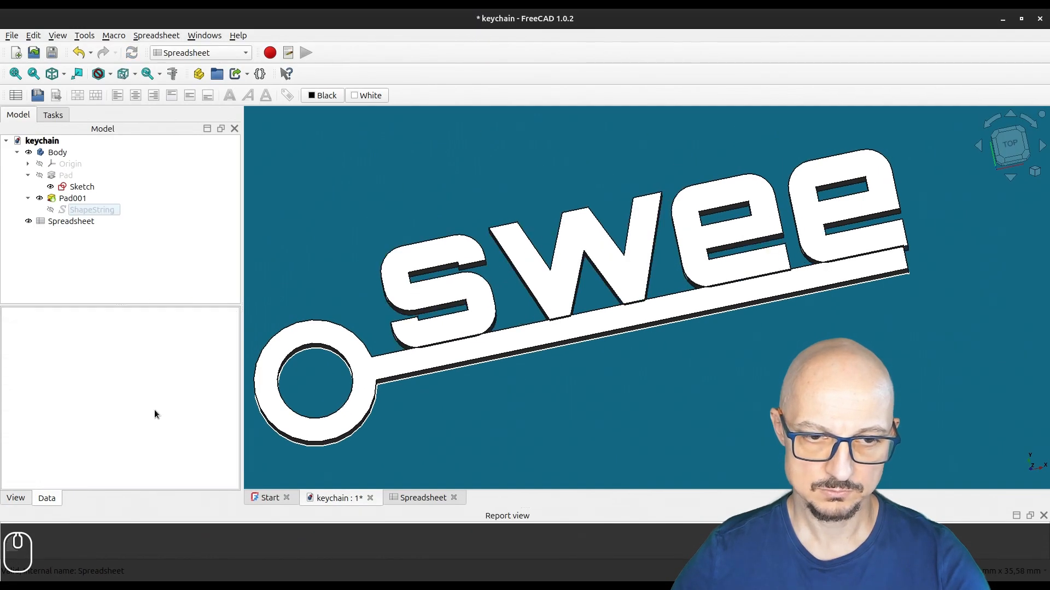
# Bind the Length property of the text pad, Pad001, to the expression Spreadsheet.height
pyautogui.scroll(-4, 644, 276)
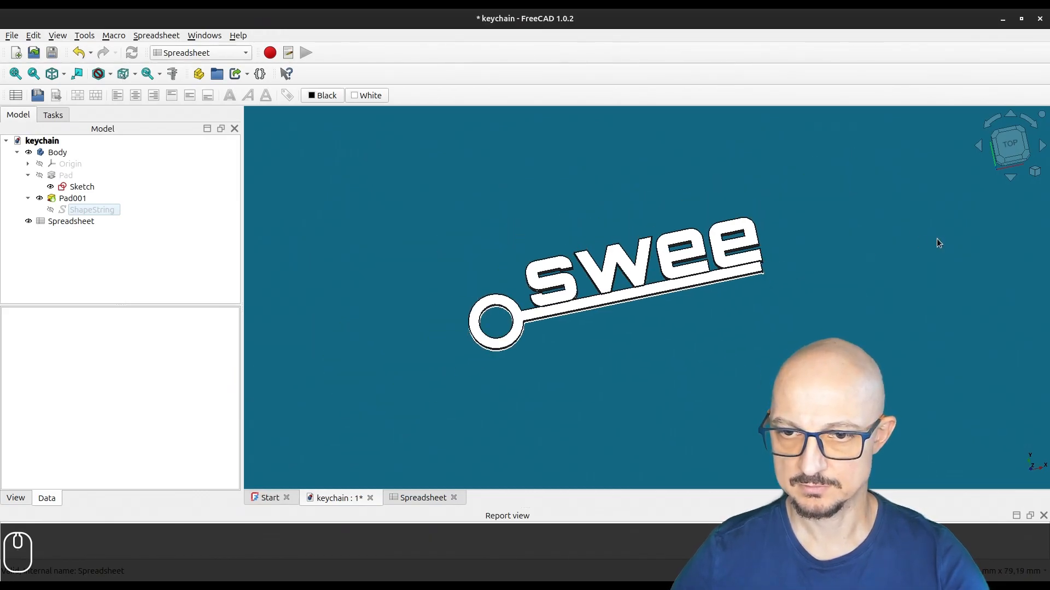
pyautogui.moveTo(708, 307); pyautogui.dragTo(807, 294)
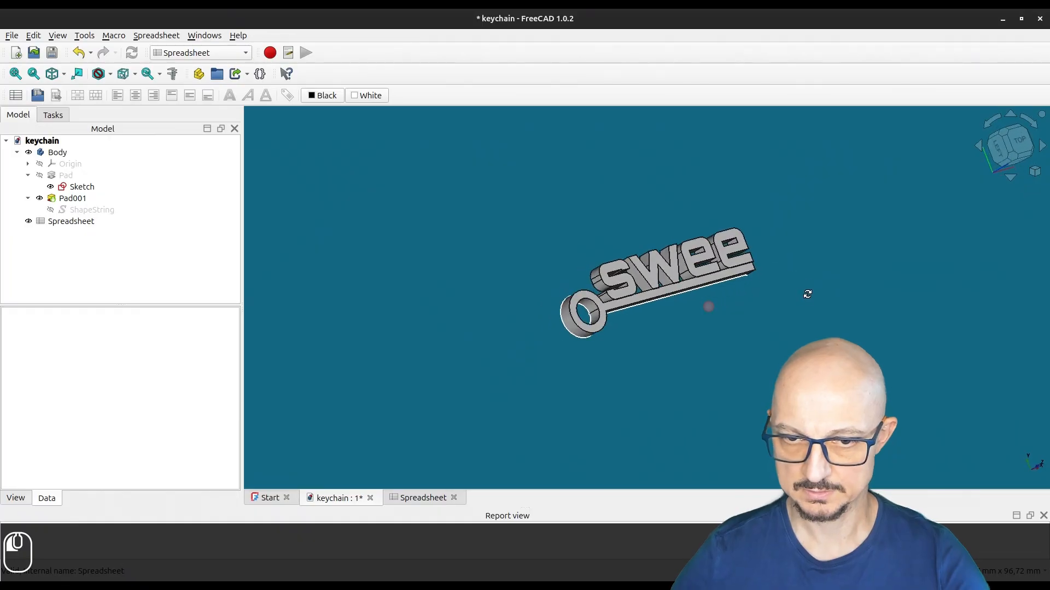
pyautogui.press('2')
pyautogui.click(74, 198)
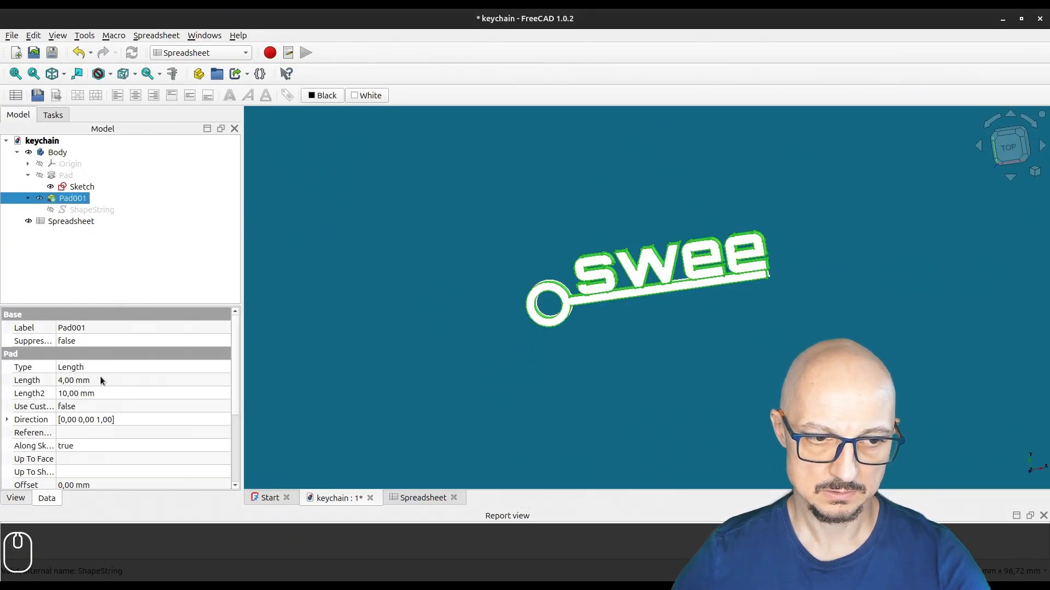
pyautogui.click(101, 379)
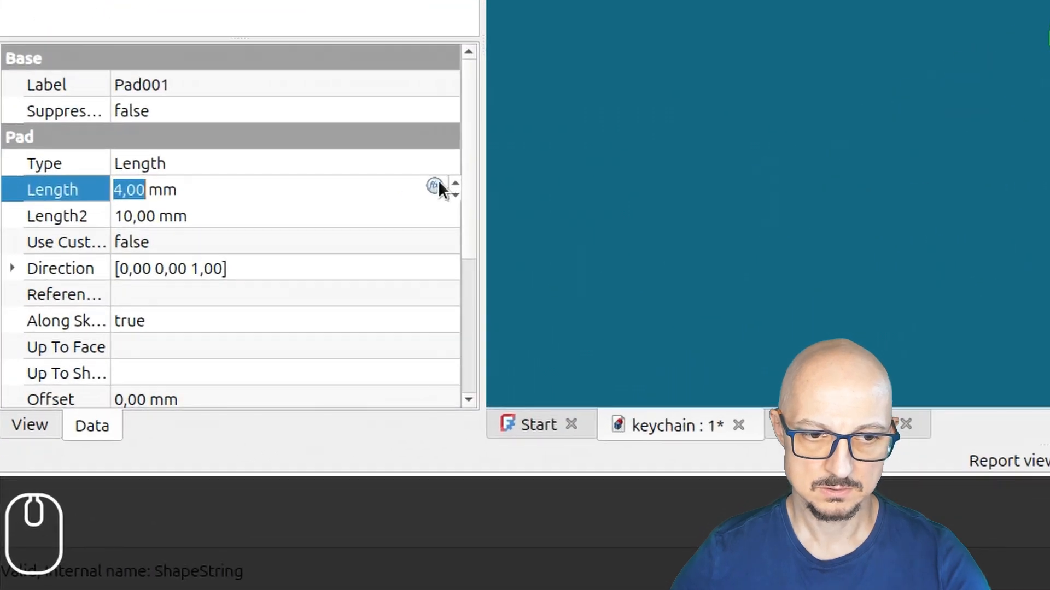
pyautogui.click(436, 186)
pyautogui.write('s')
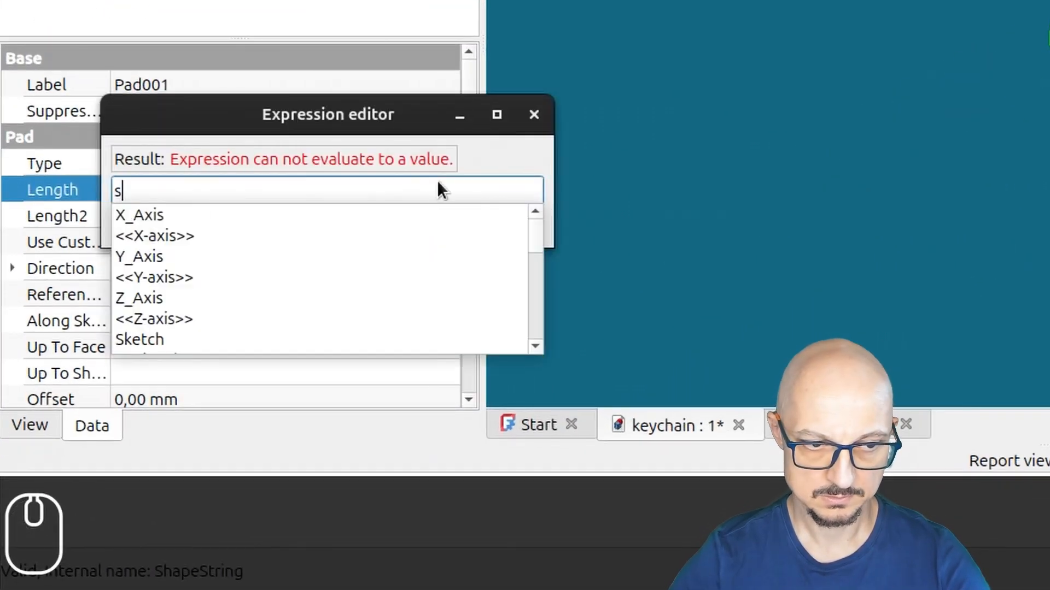
pyautogui.write('p')
pyautogui.press('Down')
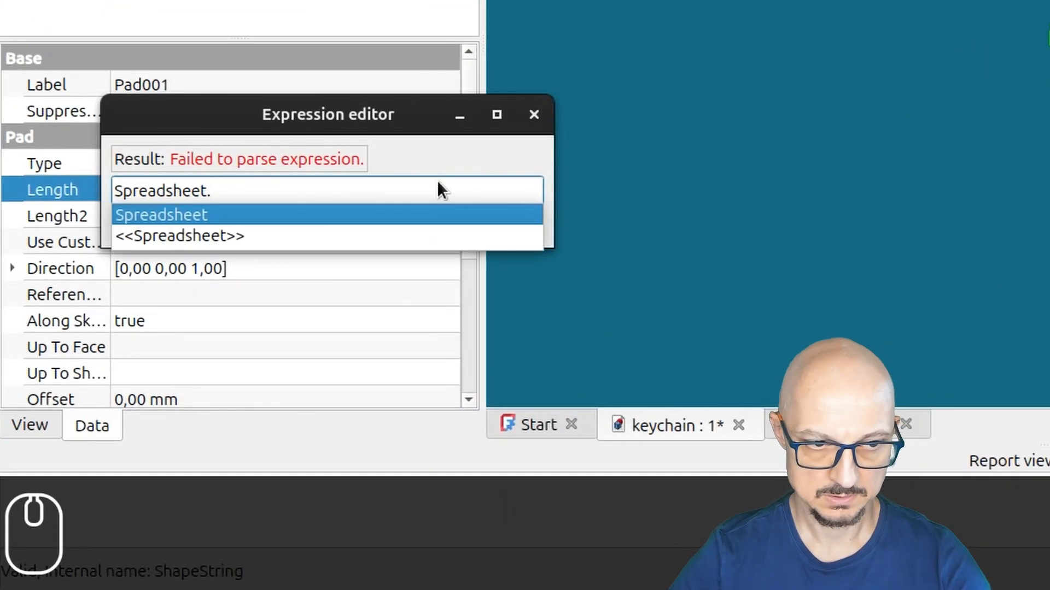
pyautogui.write('he')
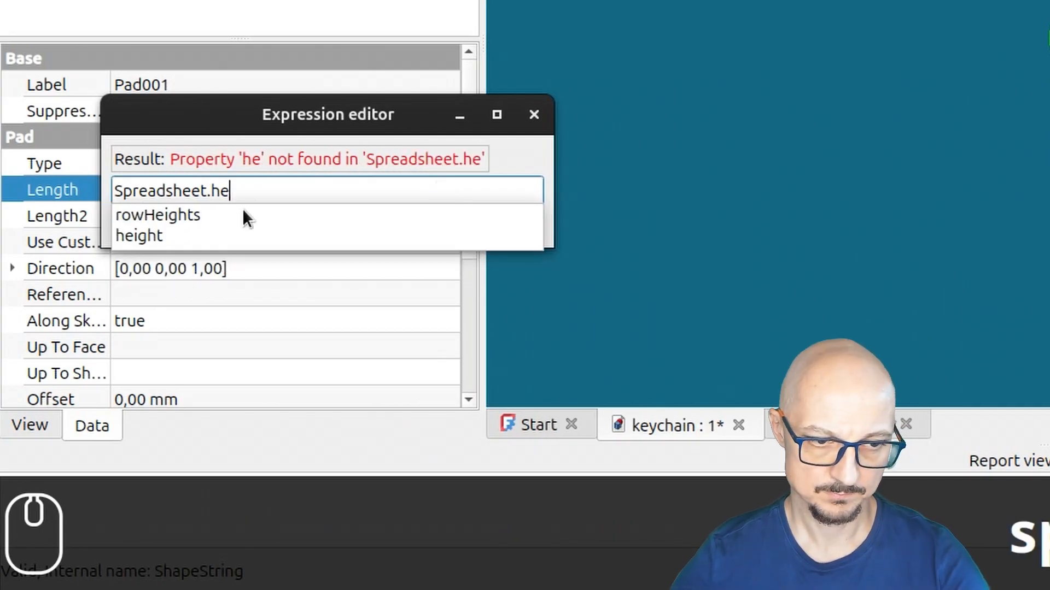
pyautogui.click(219, 236)
pyautogui.click(250, 227)
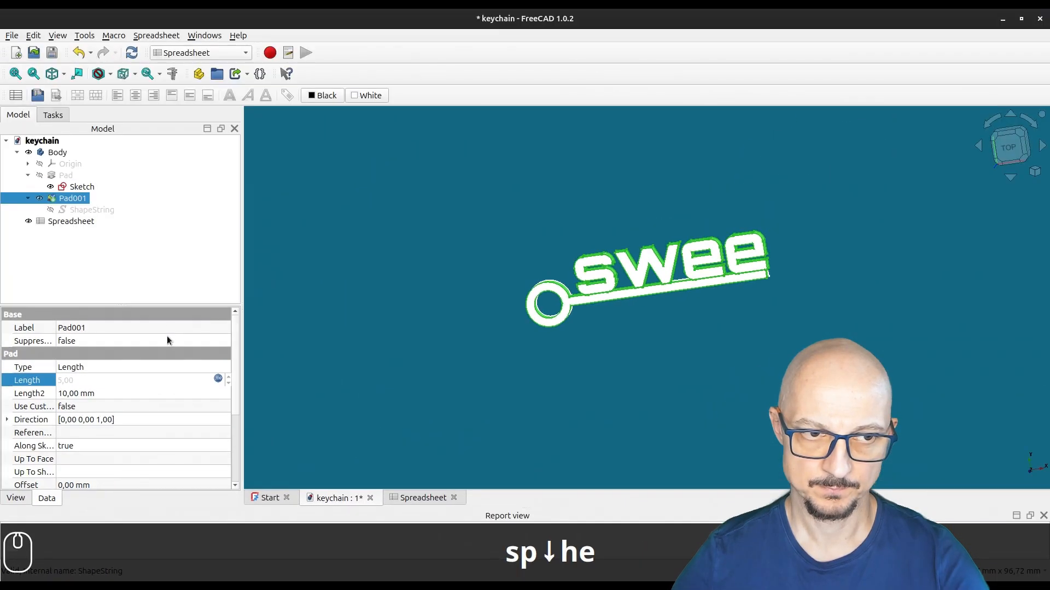
pyautogui.click(166, 276)
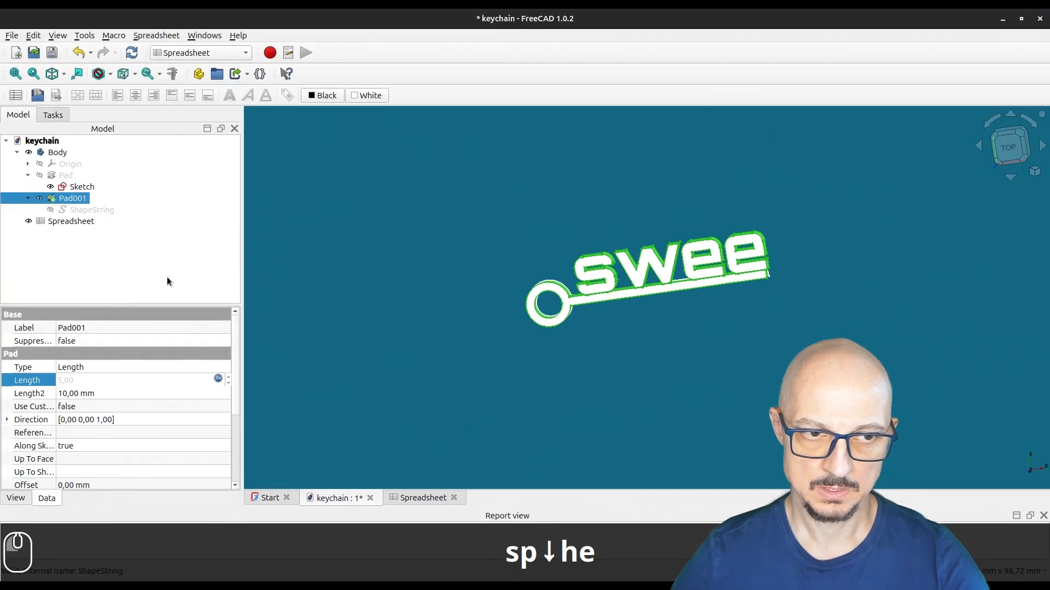
# Edit the keychain base sketch and bind the ring's inner circle diameter constraint to the expression Spreadsheet.diameter
pyautogui.doubleClick(82, 187)
pyautogui.scroll(4, 508, 268)
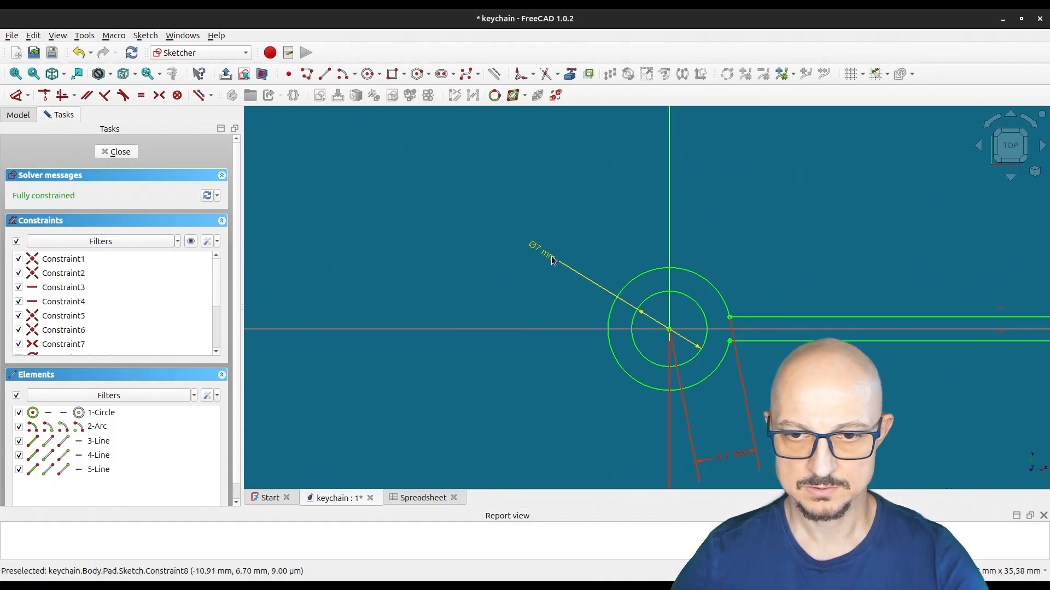
pyautogui.doubleClick(546, 260)
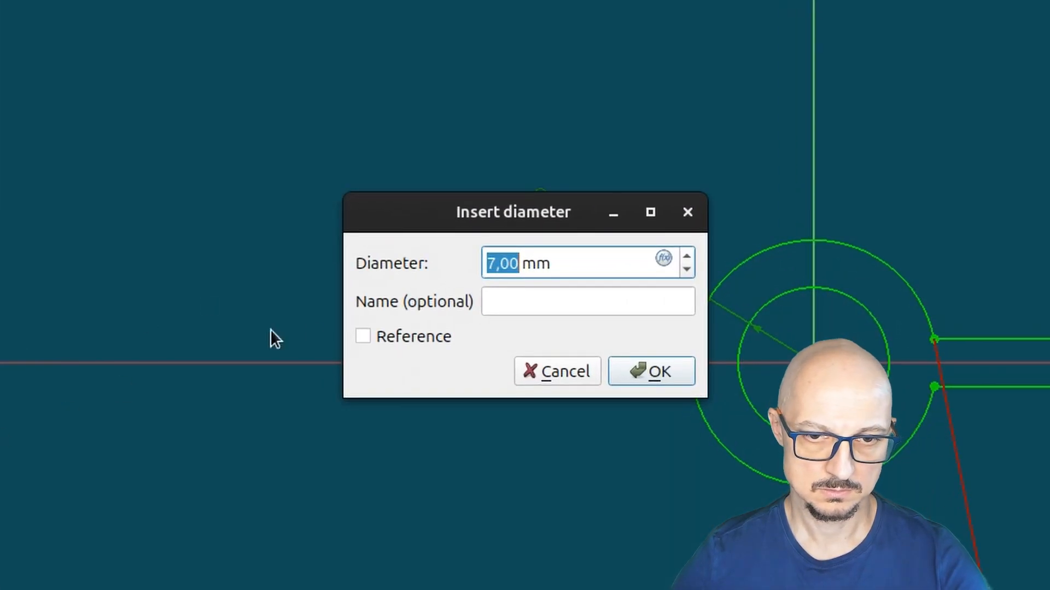
pyautogui.click(525, 314)
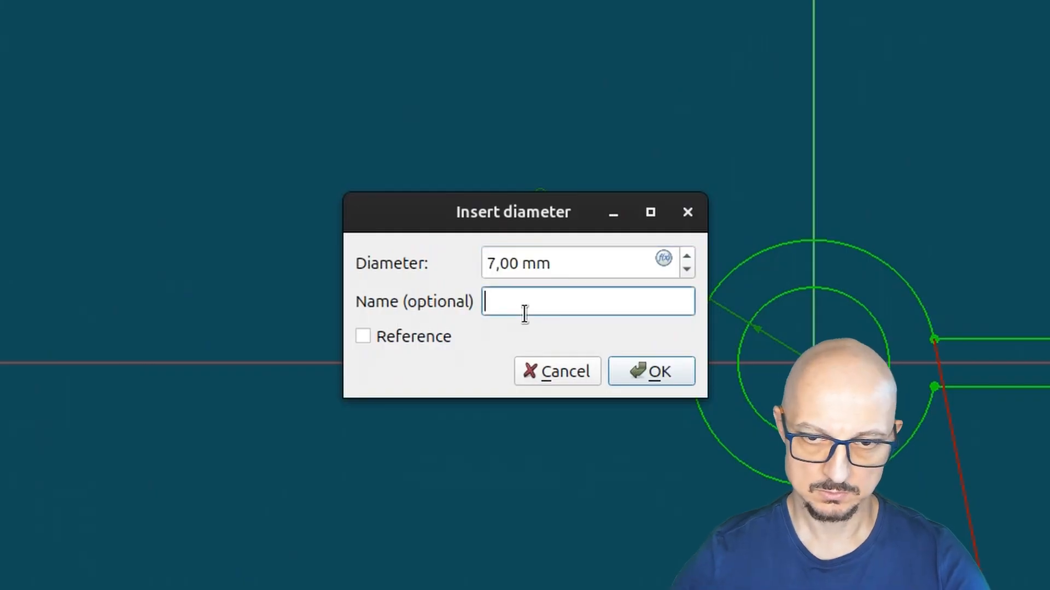
pyautogui.click(663, 259)
pyautogui.write('S')
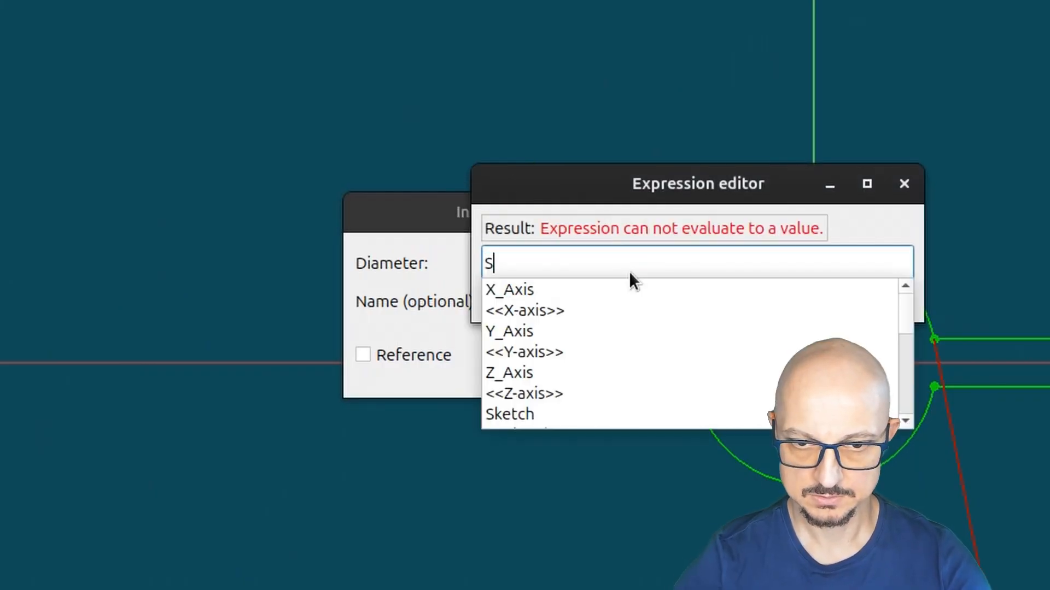
pyautogui.write('preadsheet.')
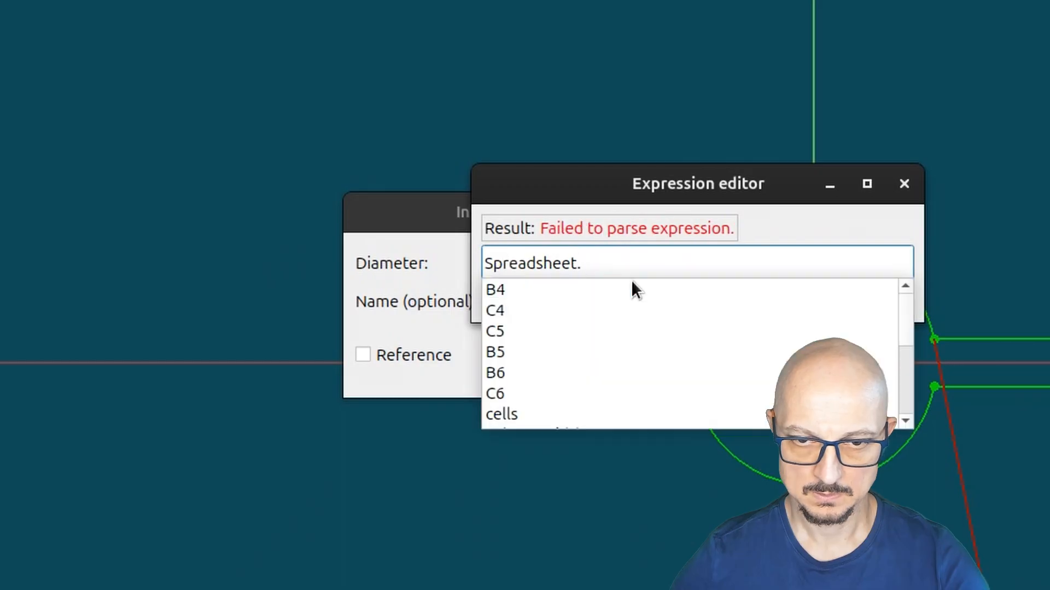
pyautogui.write('dia')
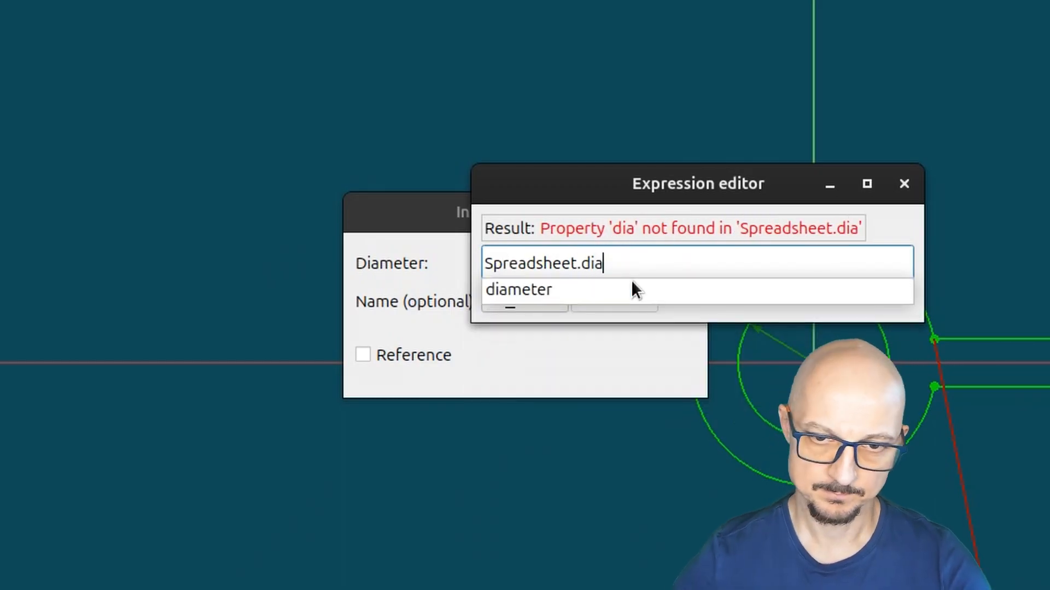
pyautogui.click(552, 290)
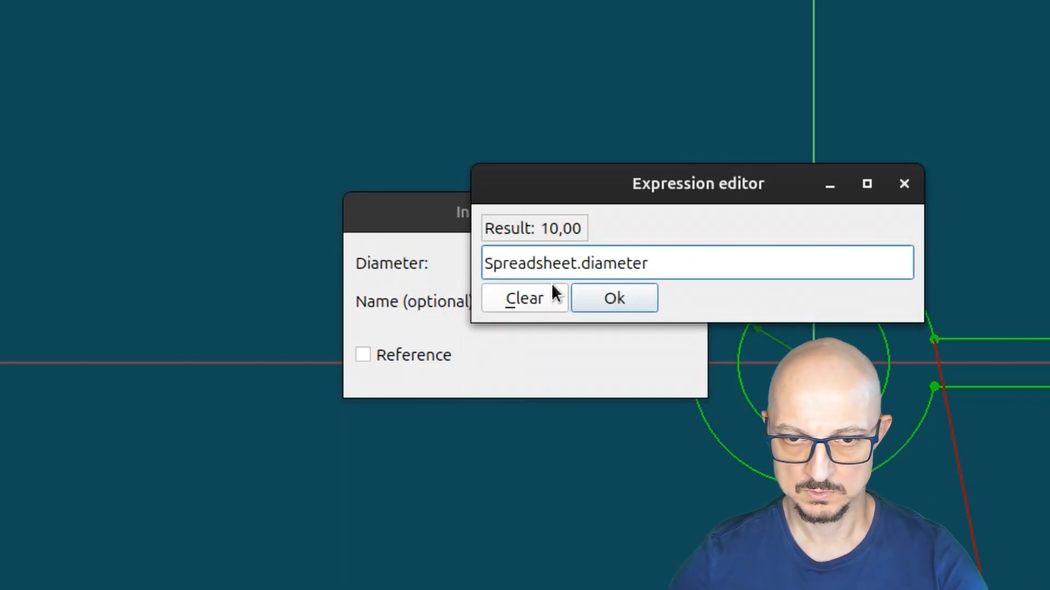
pyautogui.click(619, 298)
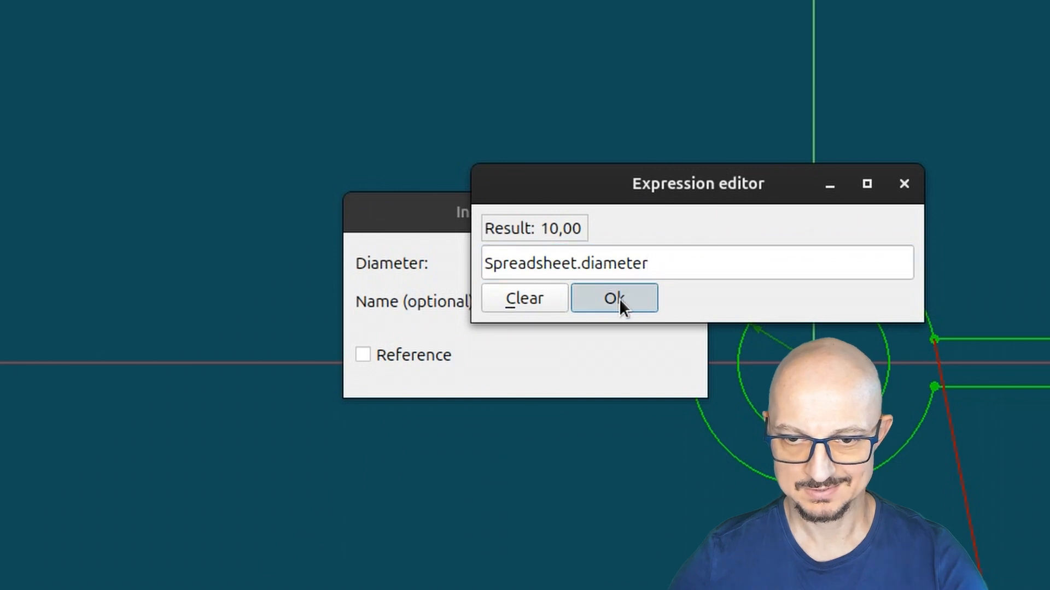
pyautogui.click(657, 378)
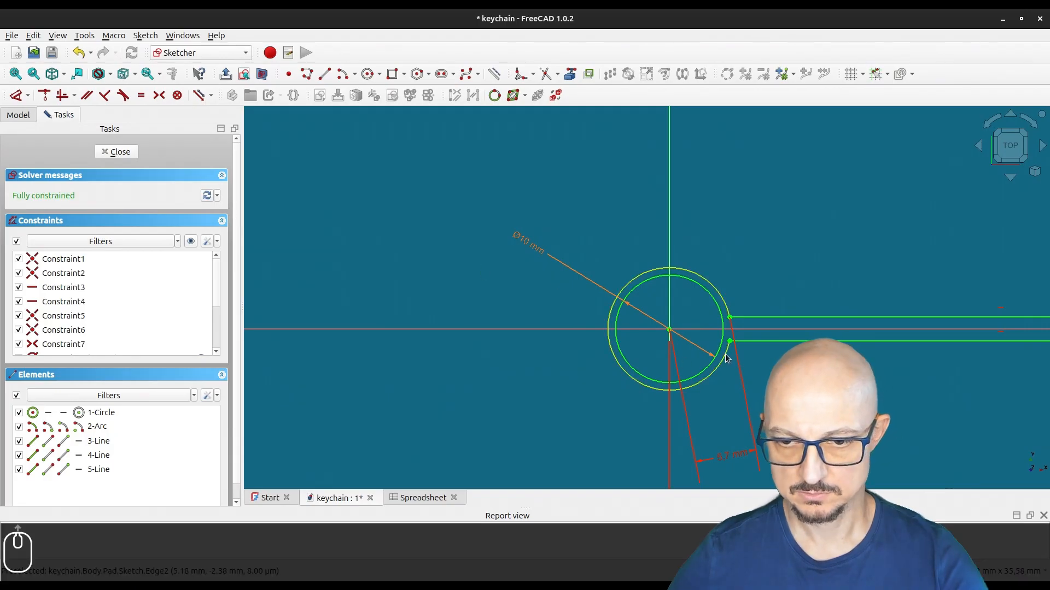
pyautogui.scroll(2, 726, 356)
pyautogui.scroll(-2, 736, 394)
pyautogui.scroll(-2, 736, 394)
pyautogui.scroll(2, 746, 409)
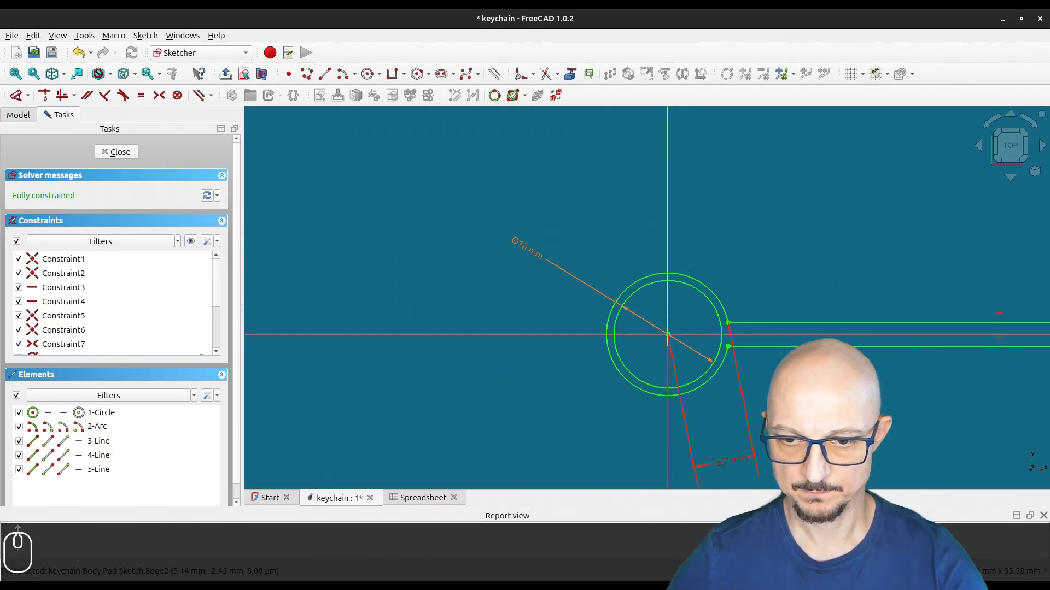
# Start an expression referencing Spreadsheet.diameter for the distance constraint between the ring's center and the start of the bar
pyautogui.moveTo(779, 400); pyautogui.dragTo(746, 338, button='right')
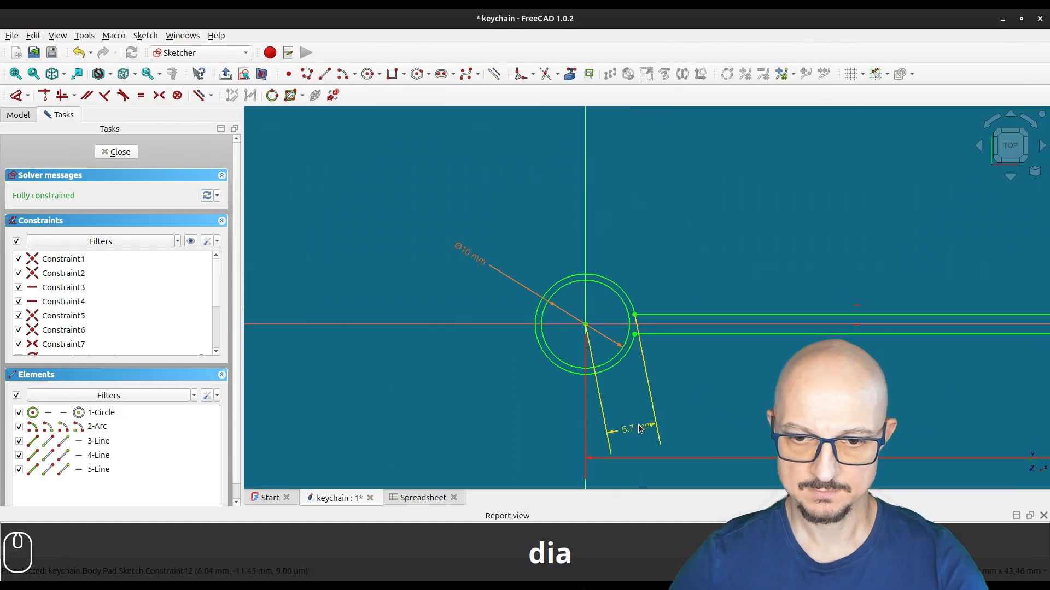
pyautogui.click(639, 425)
pyautogui.doubleClick(640, 429)
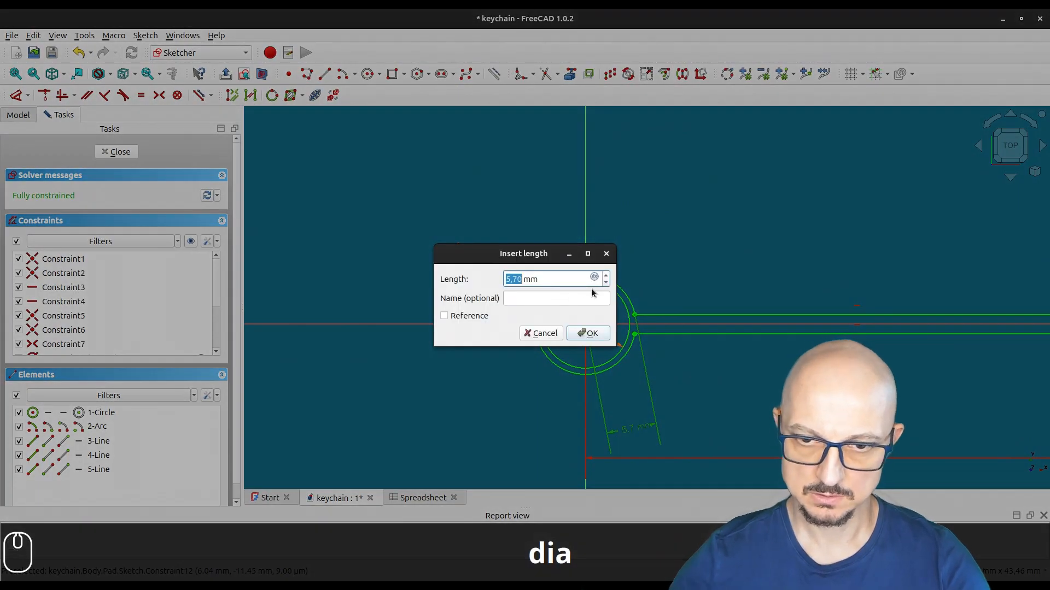
pyautogui.write('=')
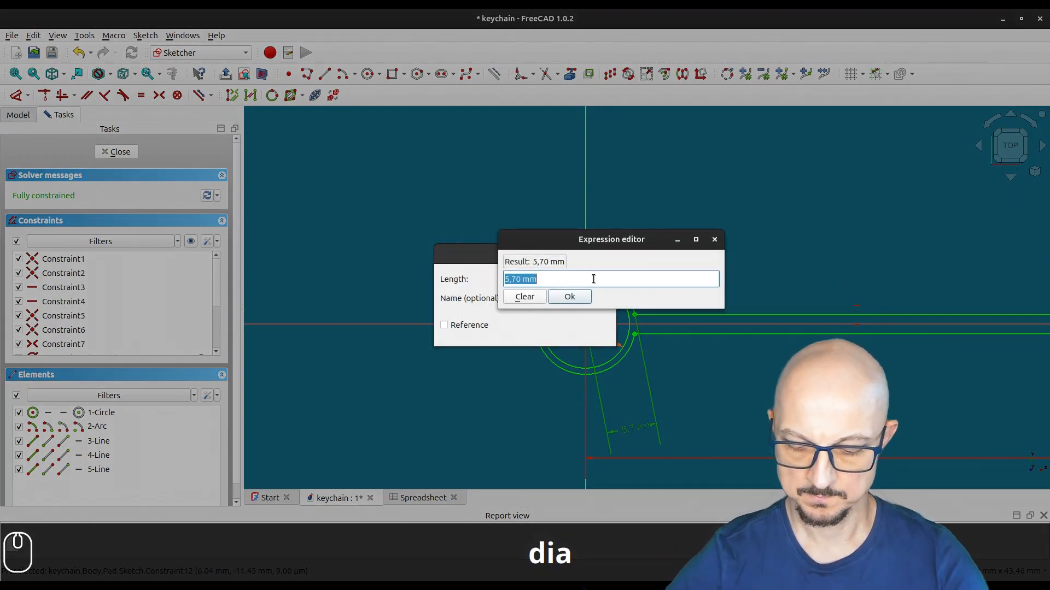
pyautogui.write('sp')
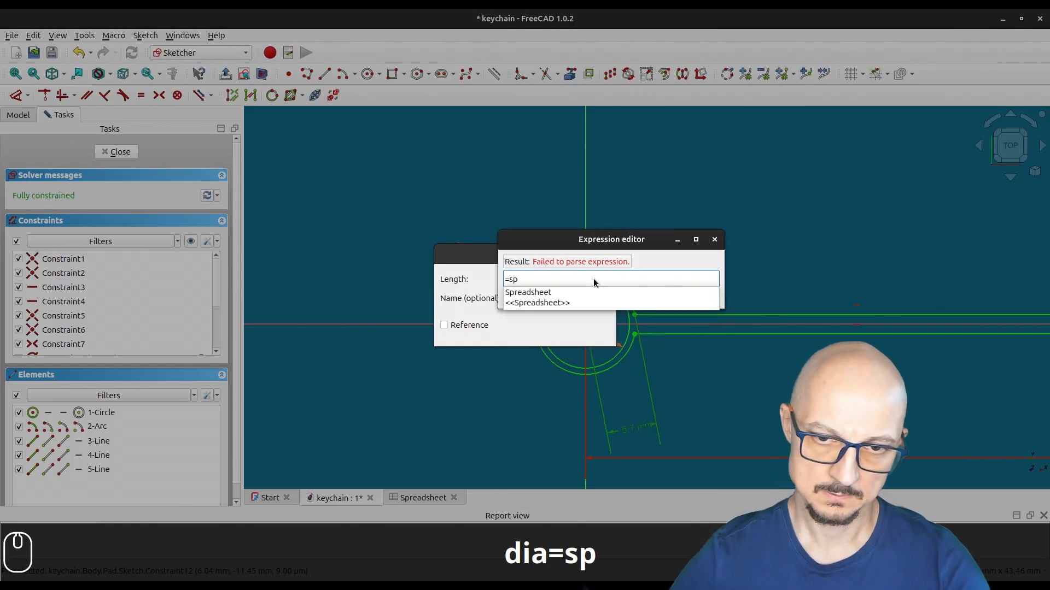
pyautogui.click(607, 294)
pyautogui.write('ia')
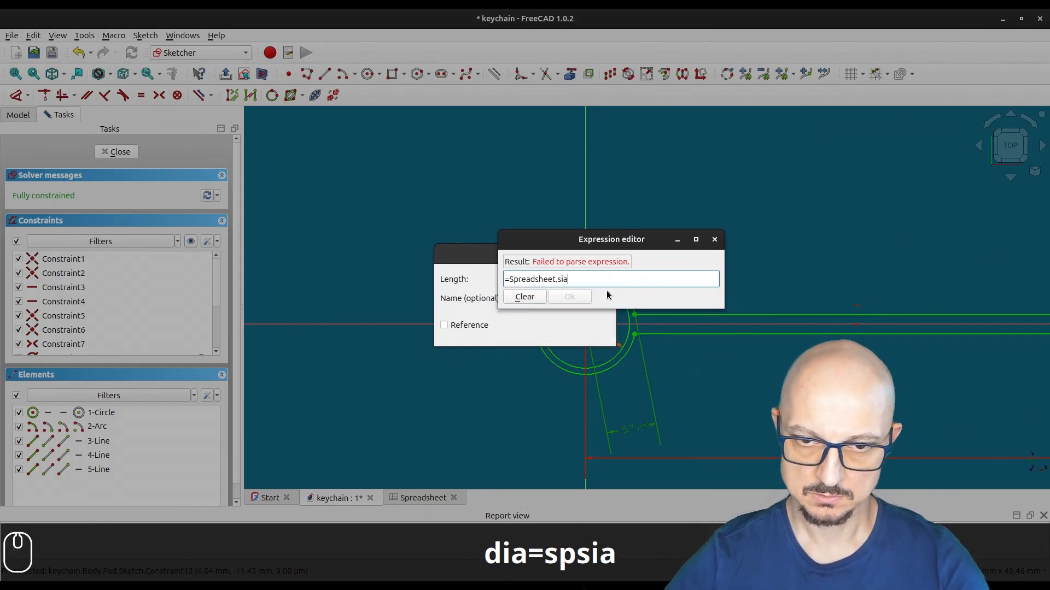
pyautogui.write('da')
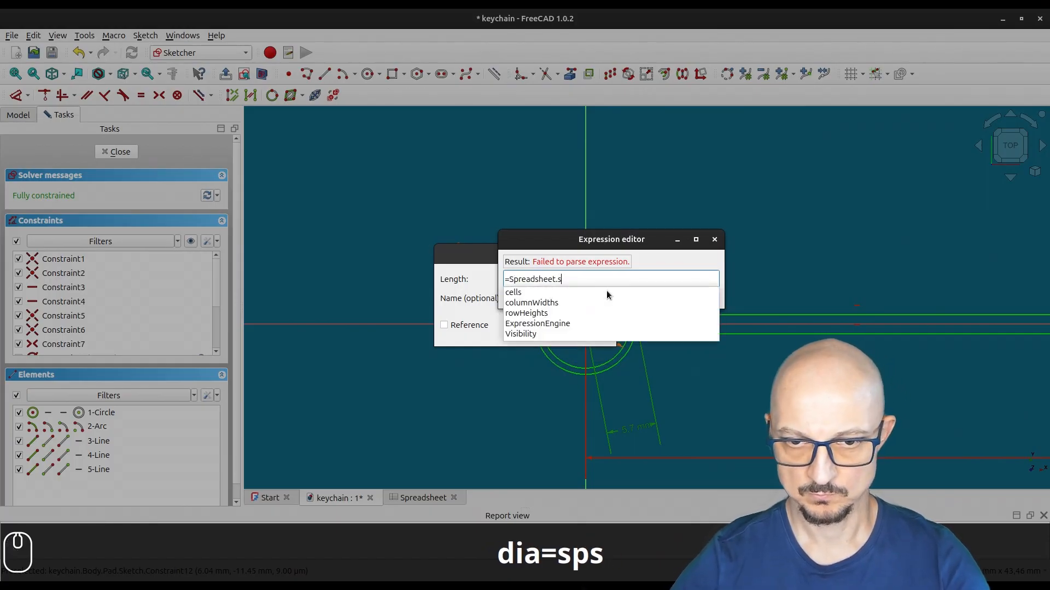
pyautogui.press('BackSpace')
pyautogui.write('da')
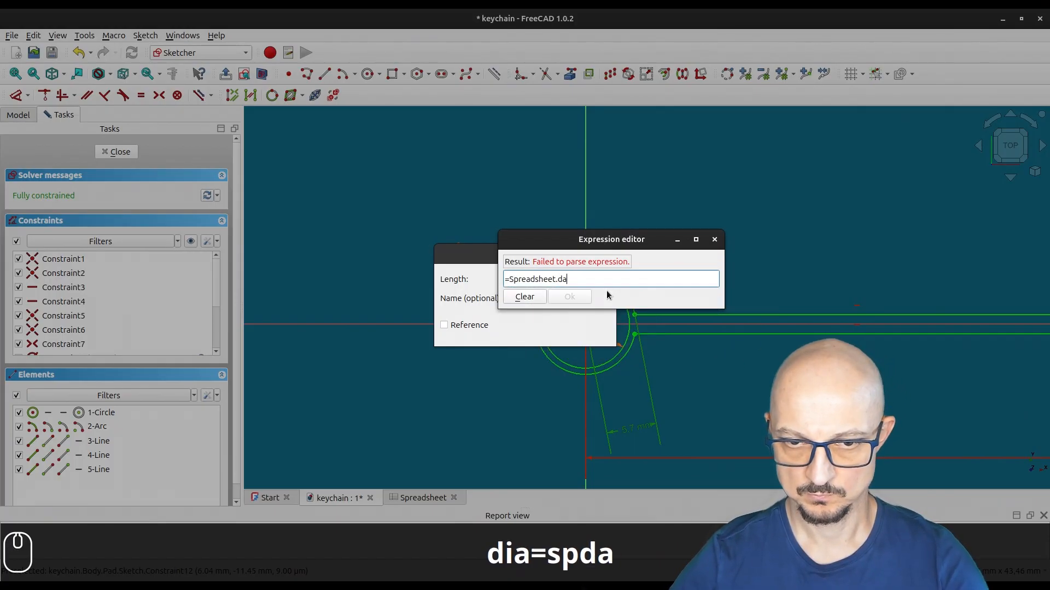
pyautogui.press('BackSpace')
pyautogui.press('Down')
pyautogui.press('Down')
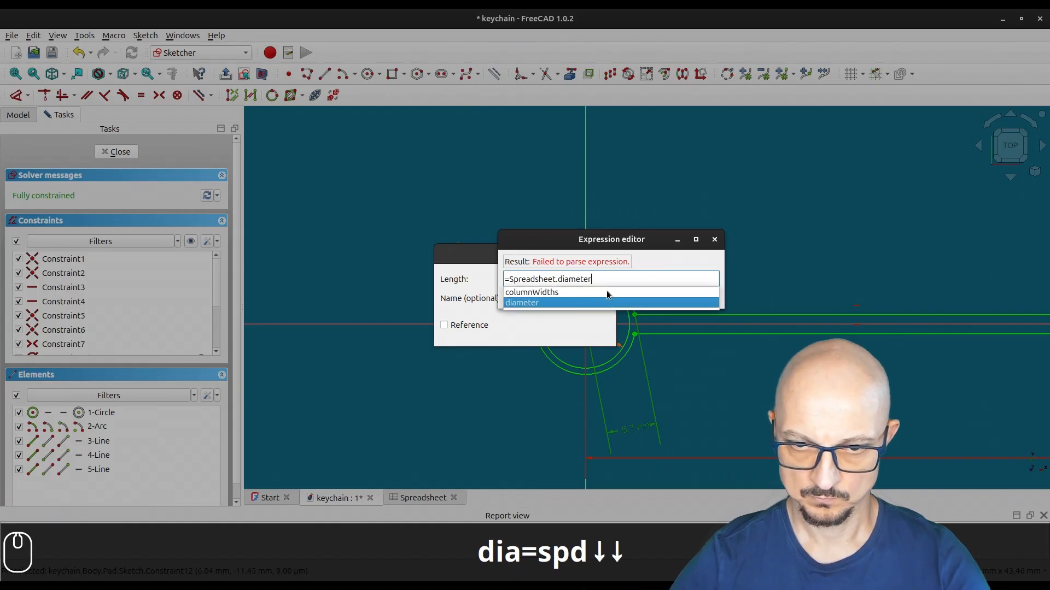
pyautogui.press('Home')
pyautogui.press('Delete')
pyautogui.press('End')
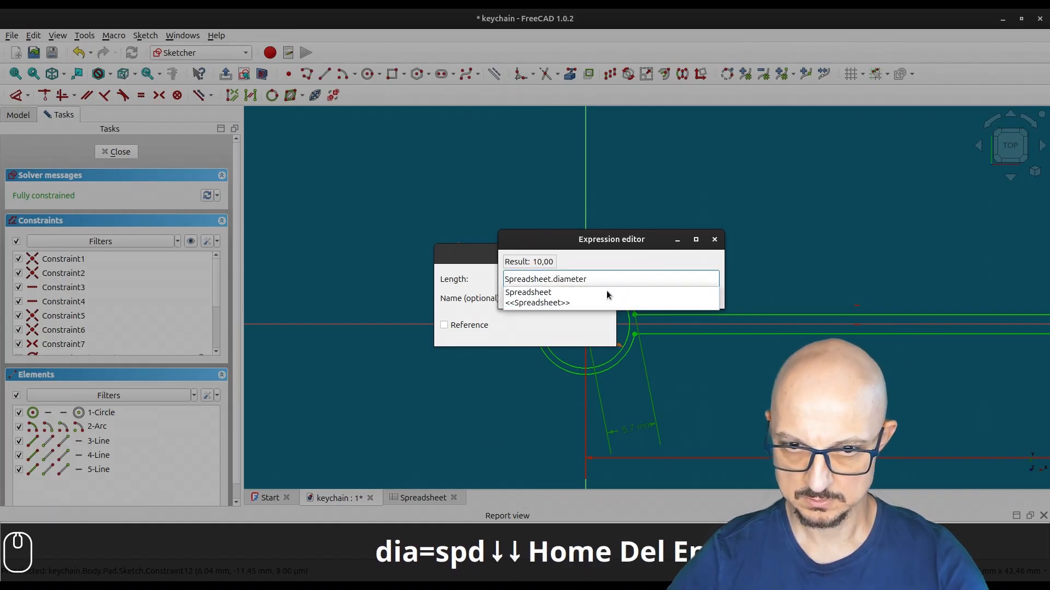
# Complete the distance expression as Spreadsheet.diameter/2+2.1, apply it to the constraint, and close the sketch
pyautogui.write('/2')
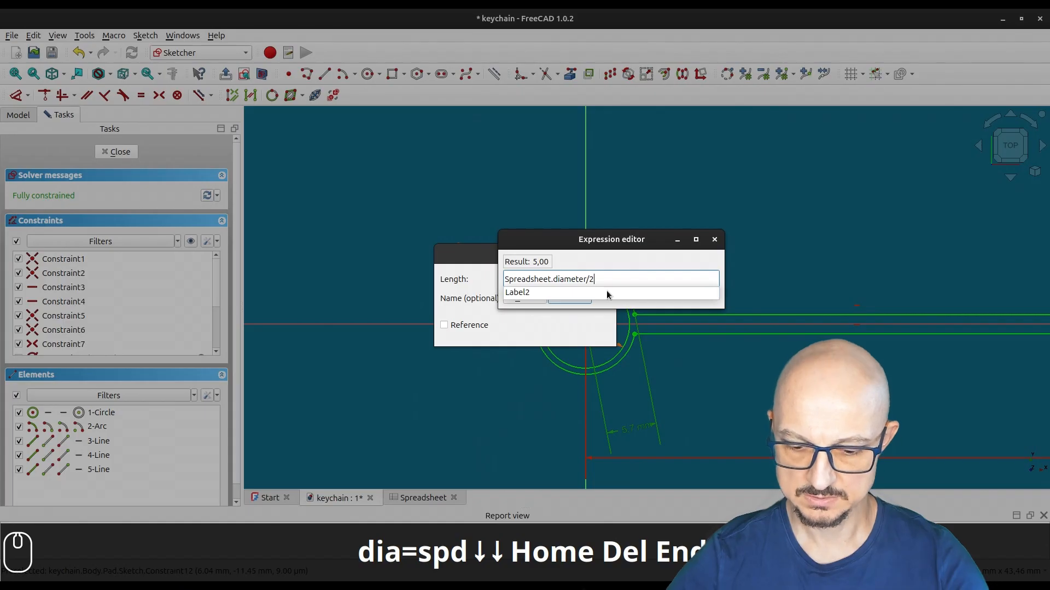
pyautogui.write('+')
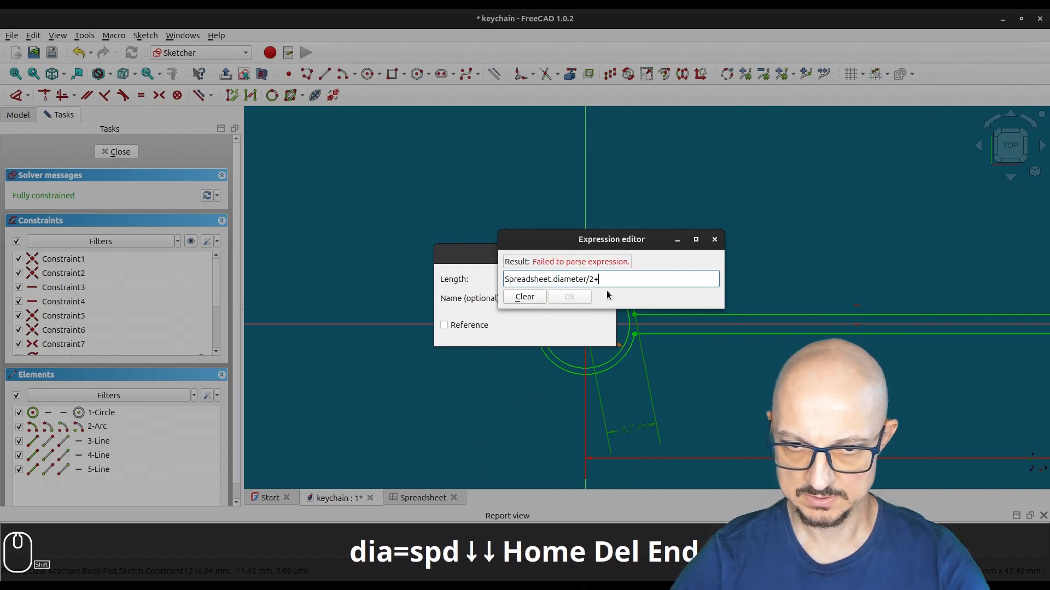
pyautogui.write('2,')
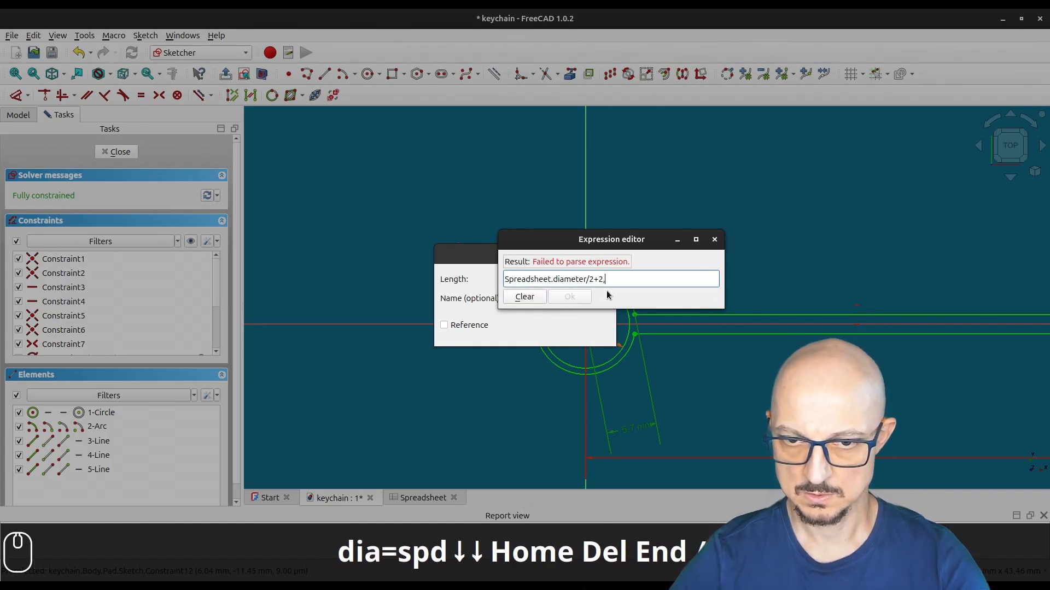
pyautogui.press('BackSpace')
pyautogui.write('.1')
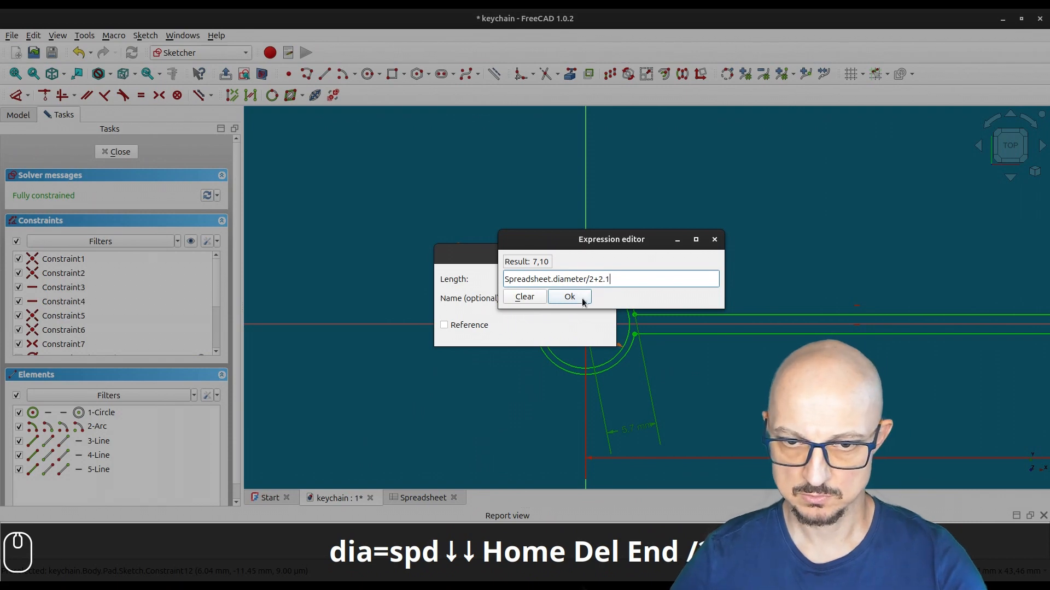
pyautogui.click(582, 297)
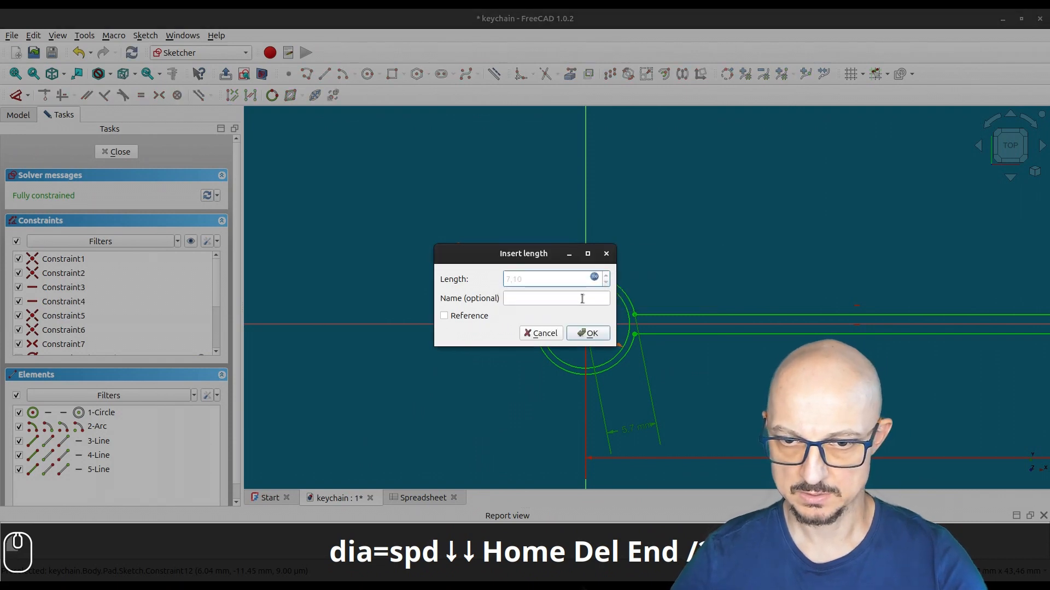
pyautogui.click(581, 334)
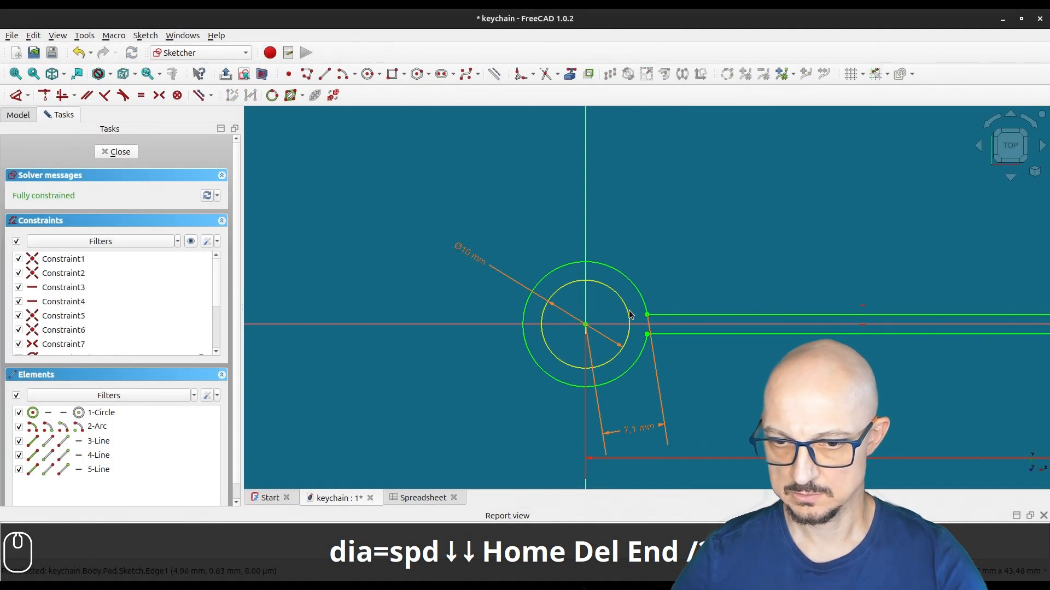
pyautogui.scroll(-2, 677, 363)
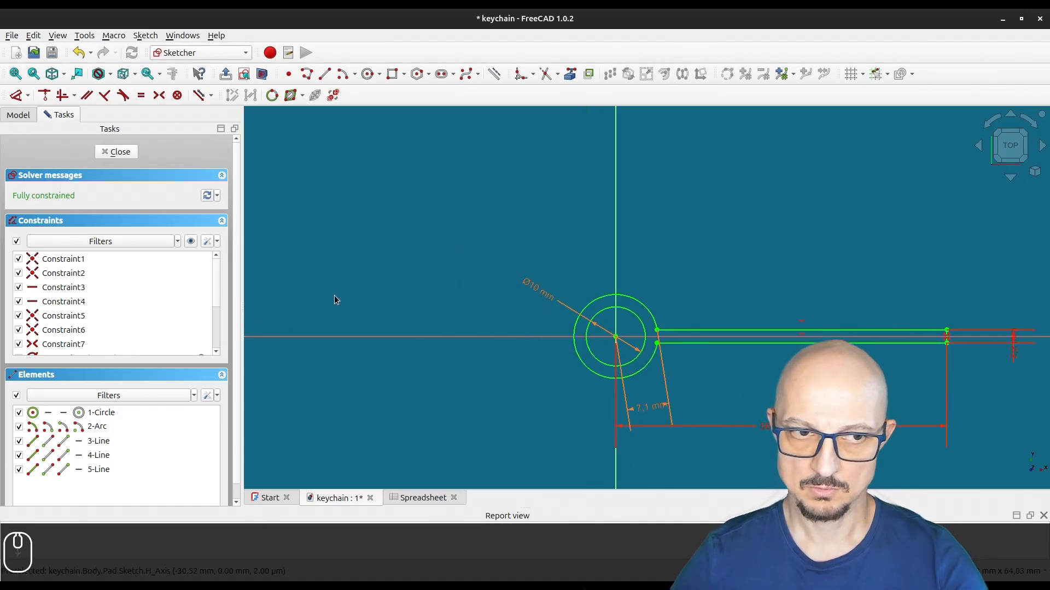
pyautogui.click(121, 152)
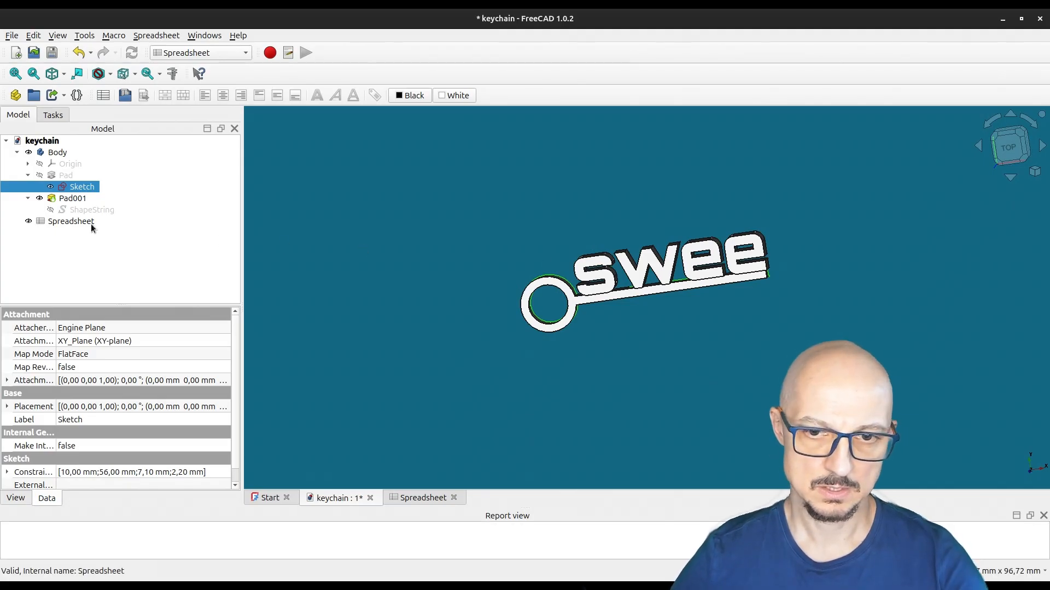
# Examine the keychain in 3D from several angles, comparing the ring and bar with the lettering
pyautogui.moveTo(392, 403); pyautogui.dragTo(516, 333, button='middle')
pyautogui.scroll(2, 437, 415)
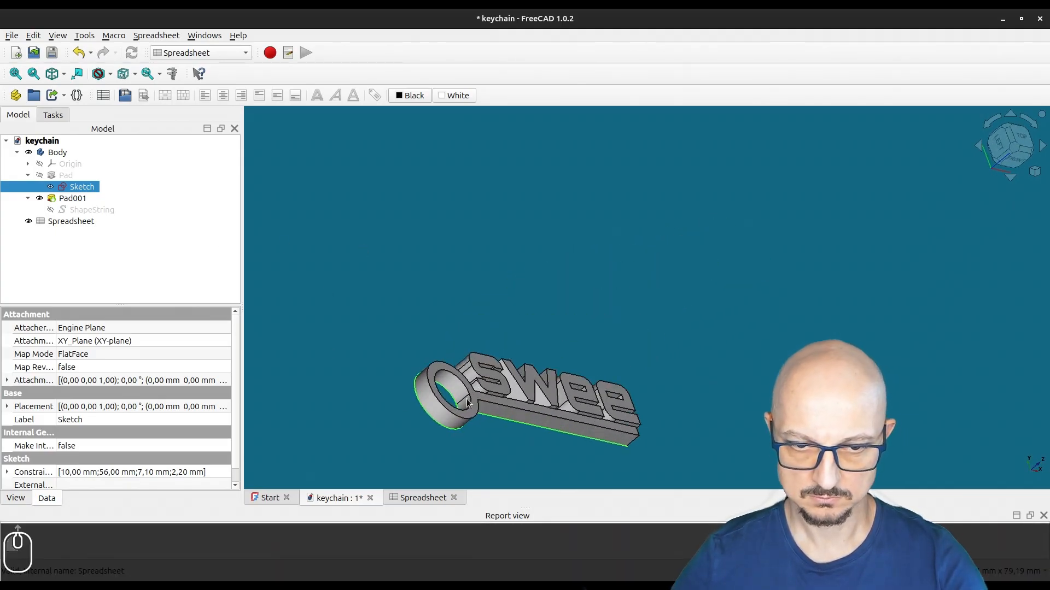
pyautogui.moveTo(256, 318); pyautogui.dragTo(537, 313, button='middle')
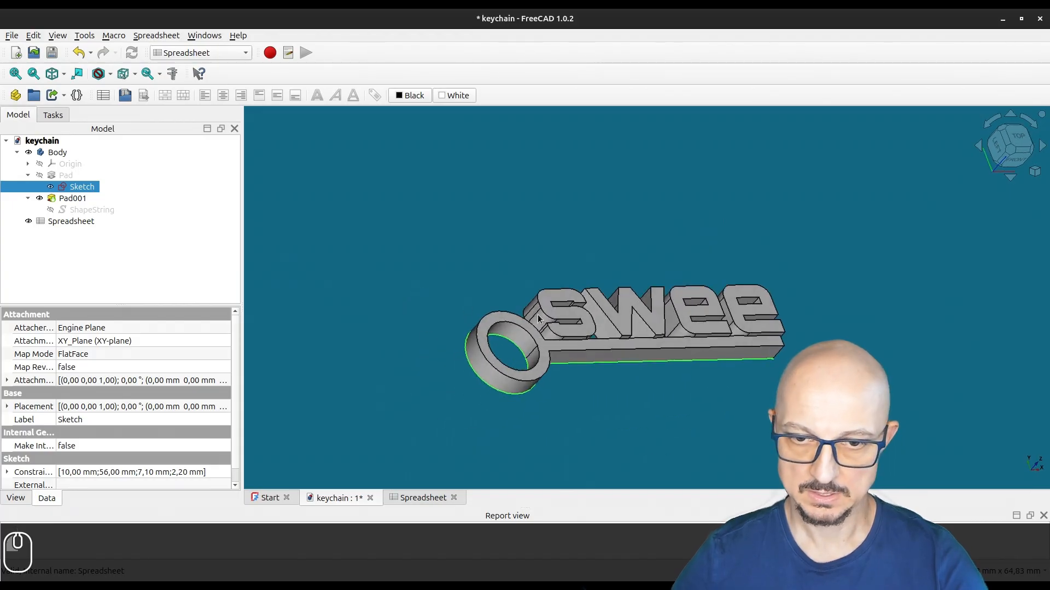
pyautogui.moveTo(617, 398); pyautogui.dragTo(612, 375, button='middle')
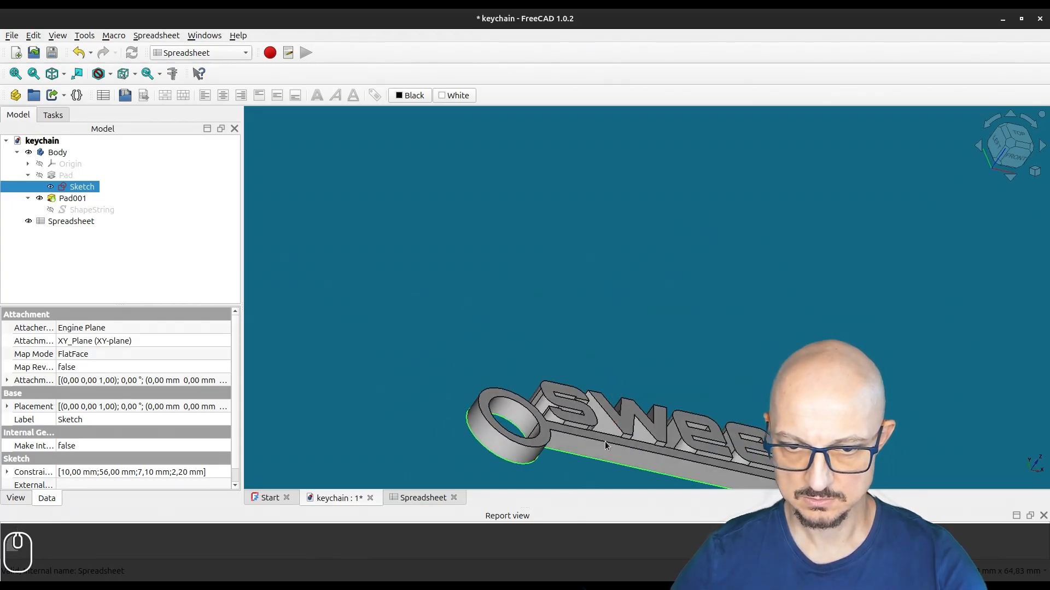
pyautogui.moveTo(694, 374); pyautogui.dragTo(670, 316, button='right')
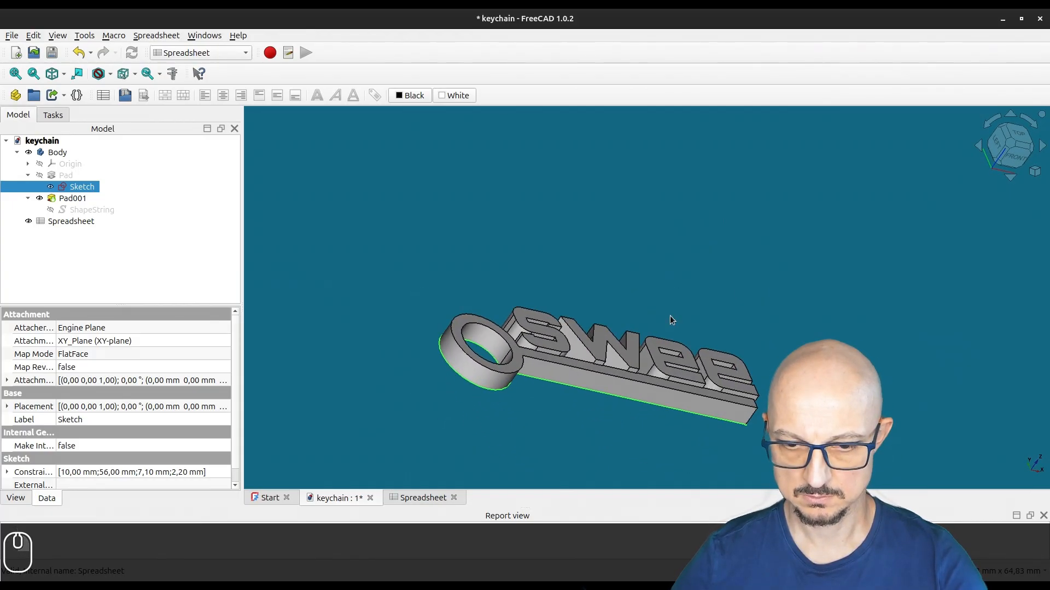
pyautogui.press('v')
pyautogui.press('f')
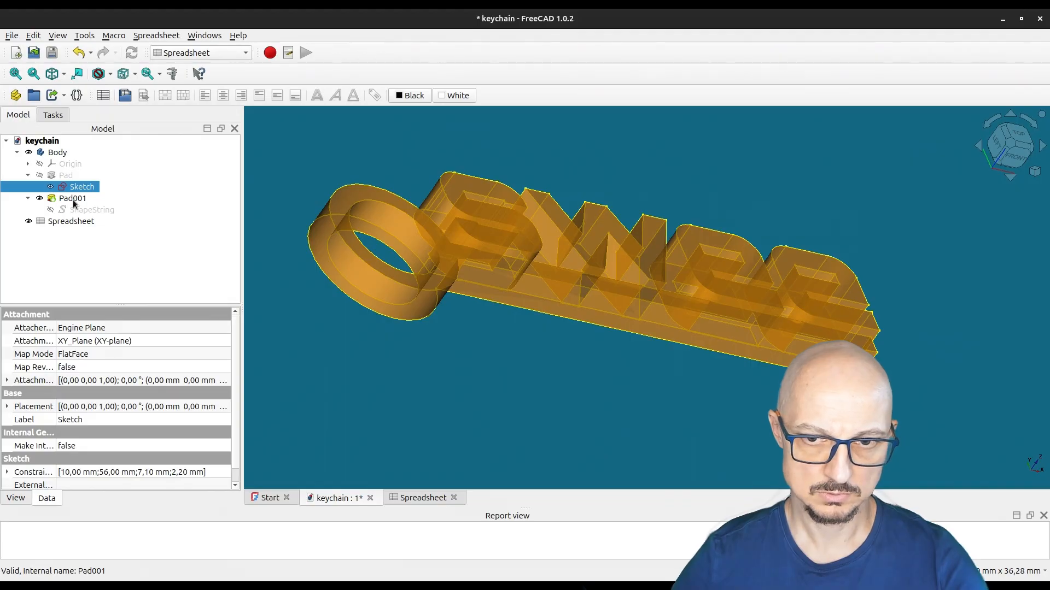
# Bind the Length property of the base pad, Pad, to the expression Spreadsheet.height
pyautogui.click(76, 175)
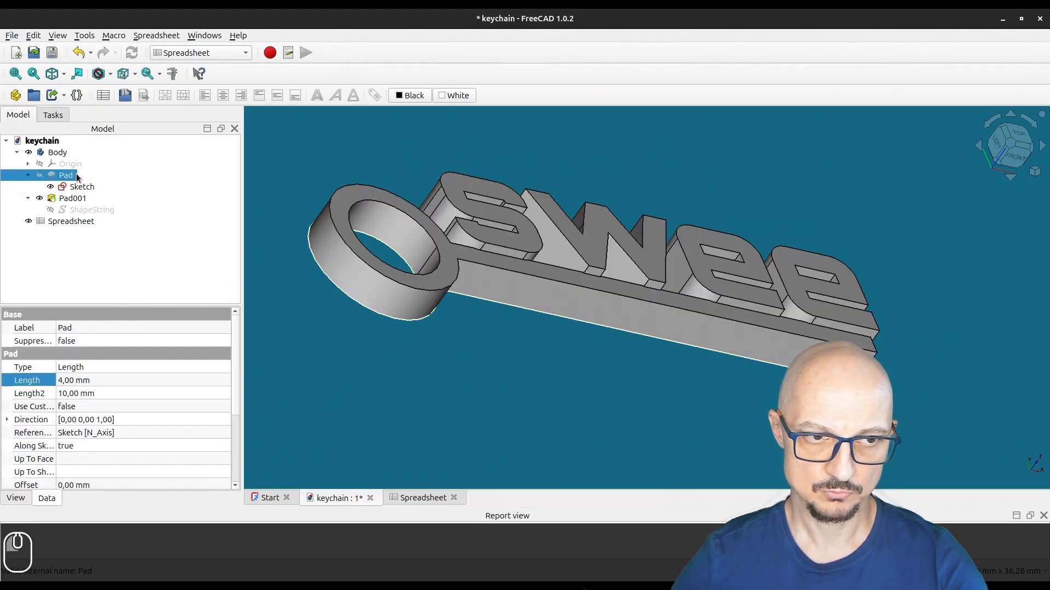
pyautogui.click(199, 380)
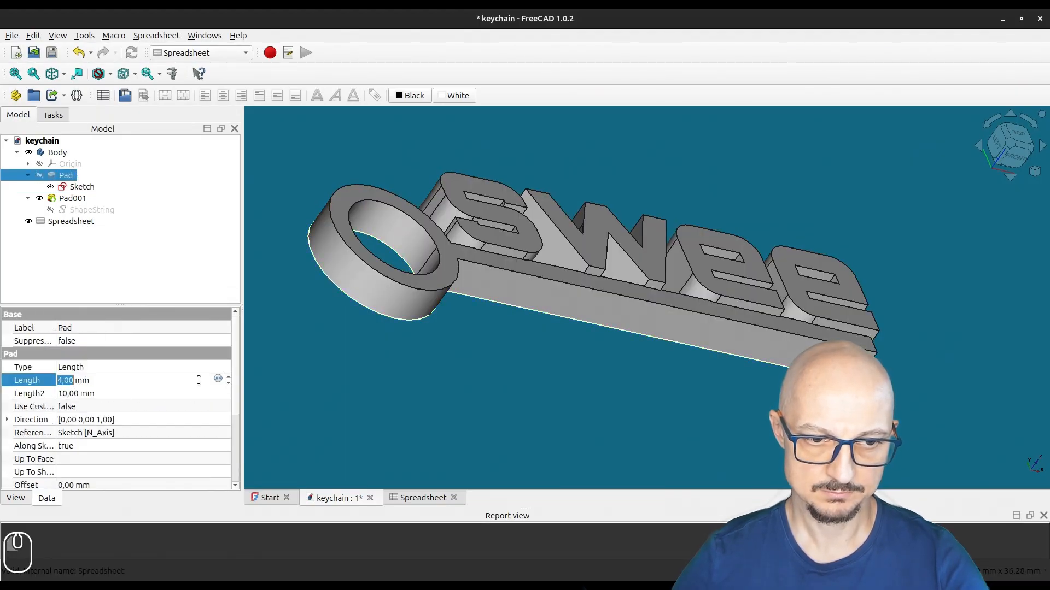
pyautogui.click(215, 379)
pyautogui.write('spre')
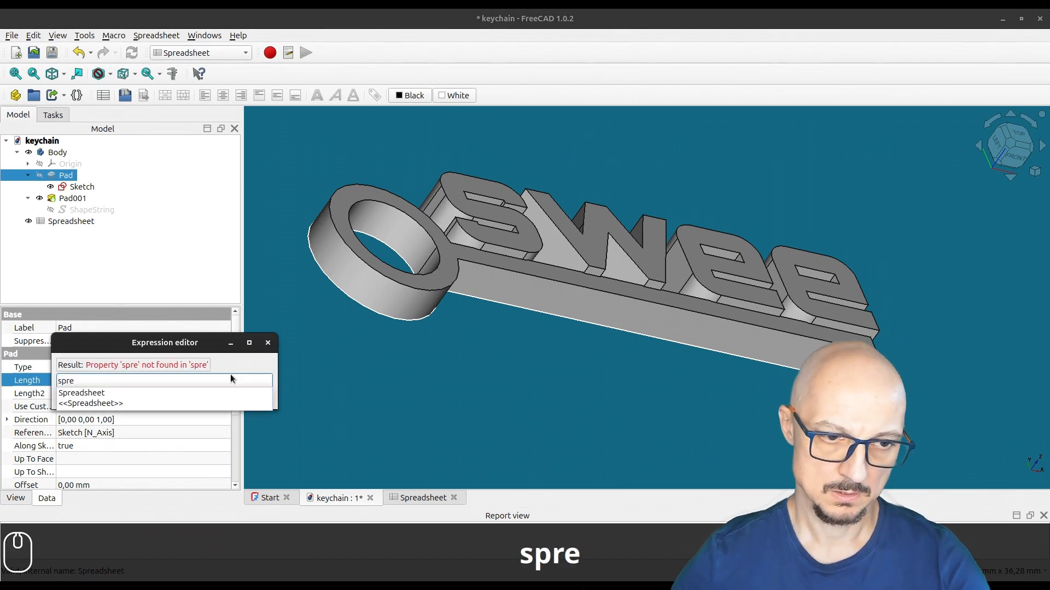
pyautogui.press('Tab')
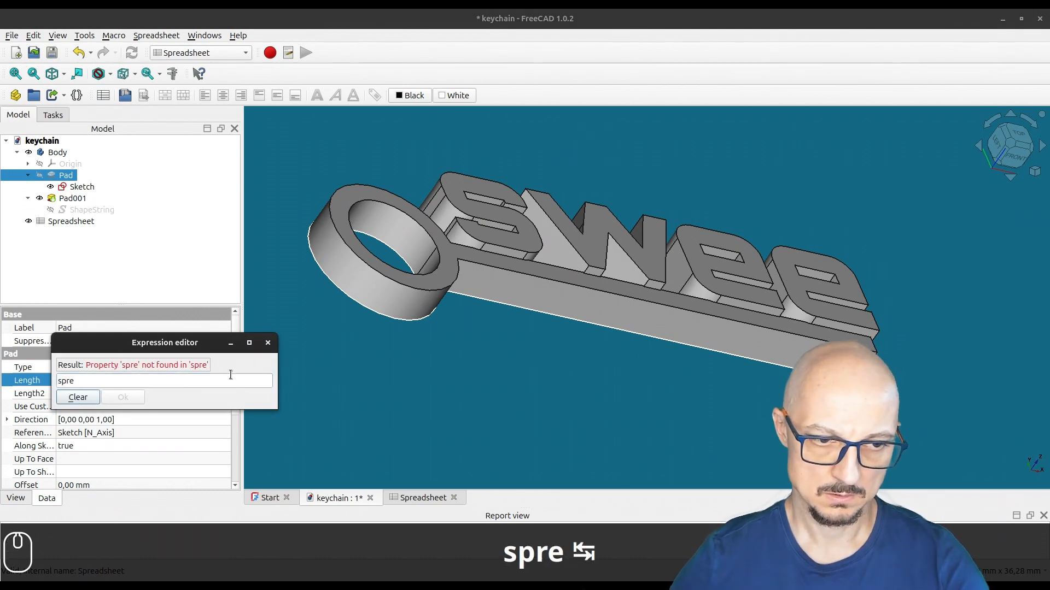
pyautogui.click(228, 380)
pyautogui.write('a')
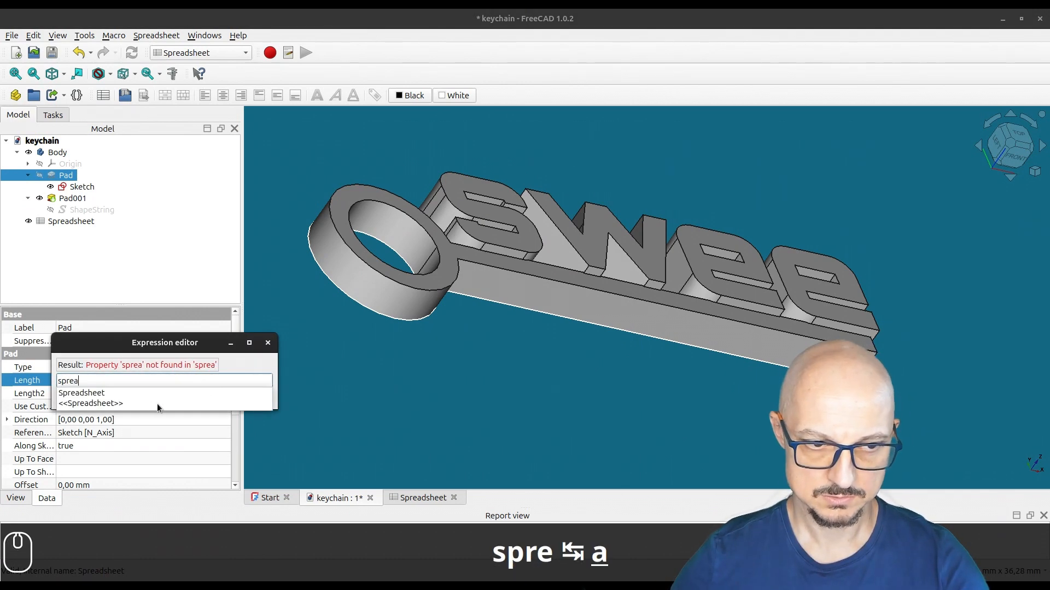
pyautogui.click(144, 392)
pyautogui.write('heet.height')
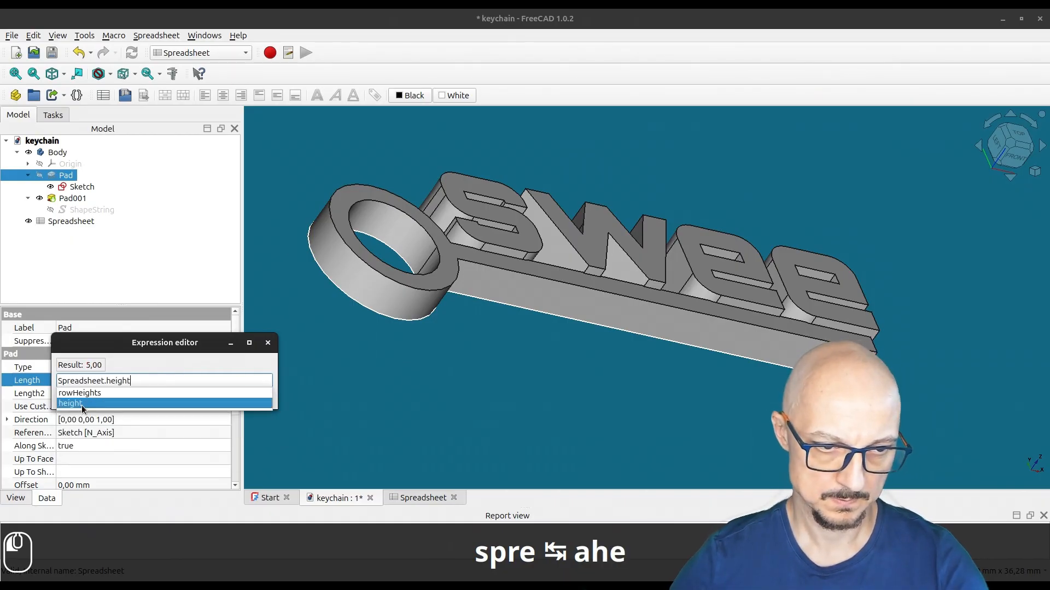
pyautogui.click(81, 404)
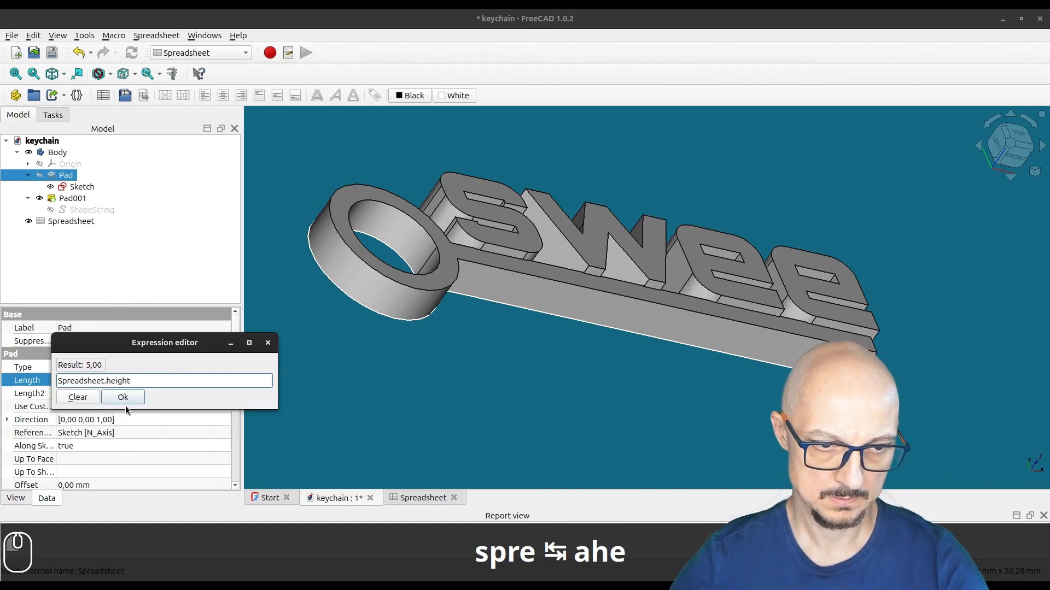
pyautogui.click(123, 397)
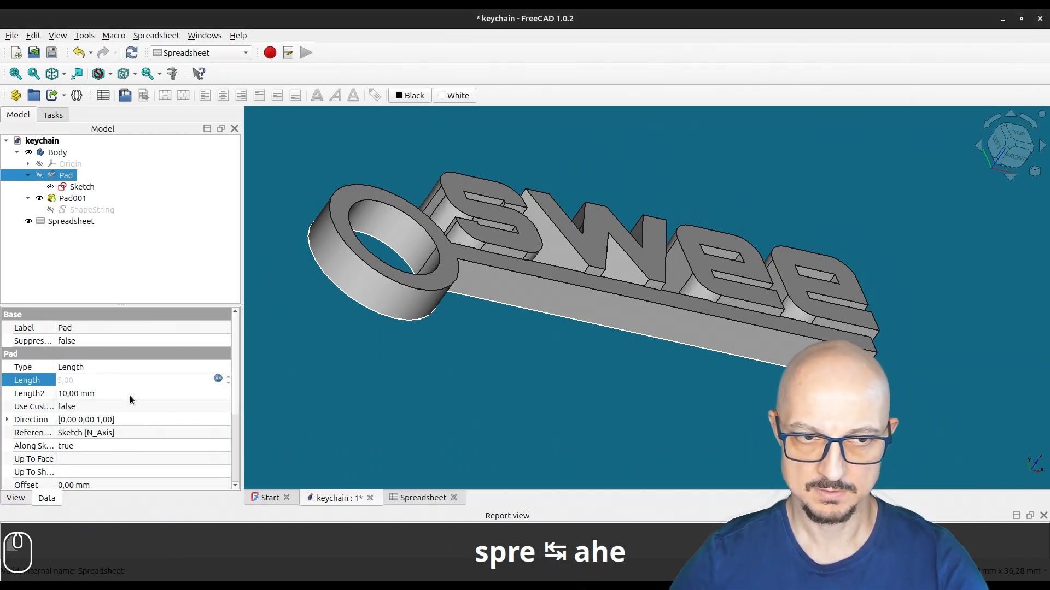
pyautogui.click(127, 279)
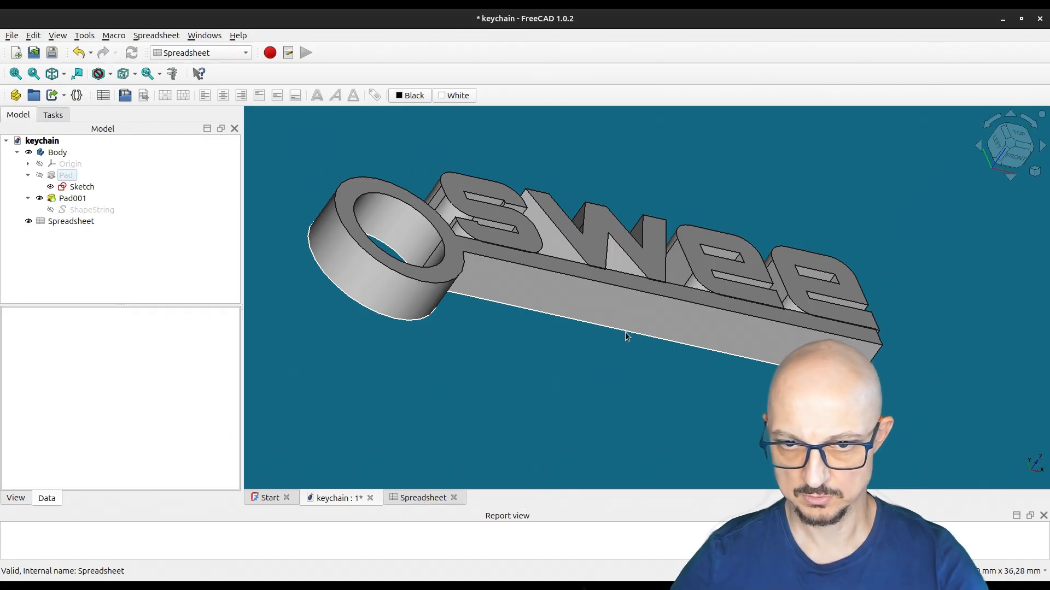
pyautogui.moveTo(451, 452); pyautogui.dragTo(480, 429, button='middle')
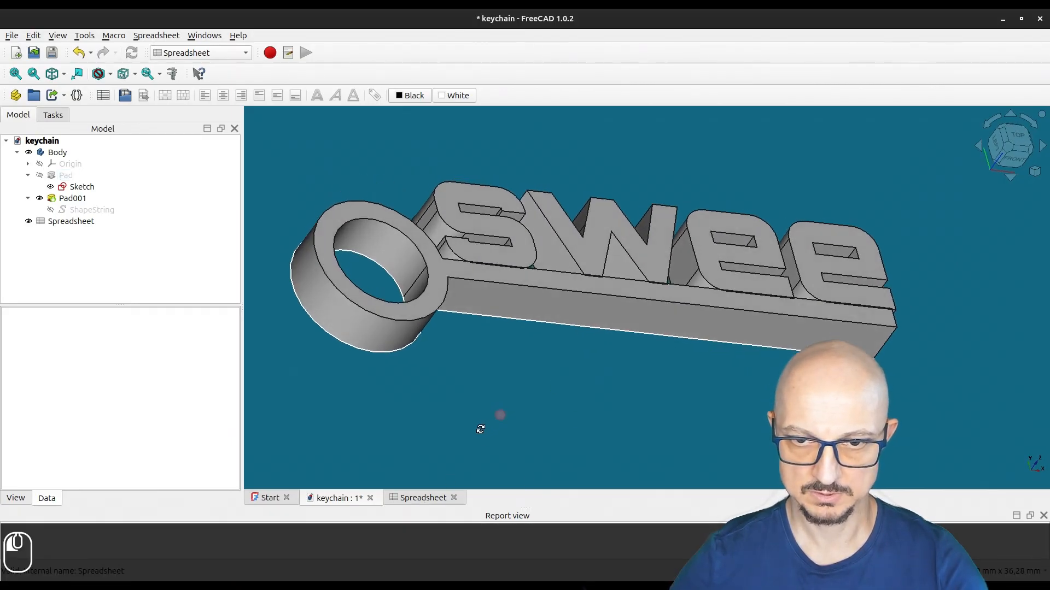
# Change the keychain text in spreadsheet cell C4 to "home"
pyautogui.click(425, 500)
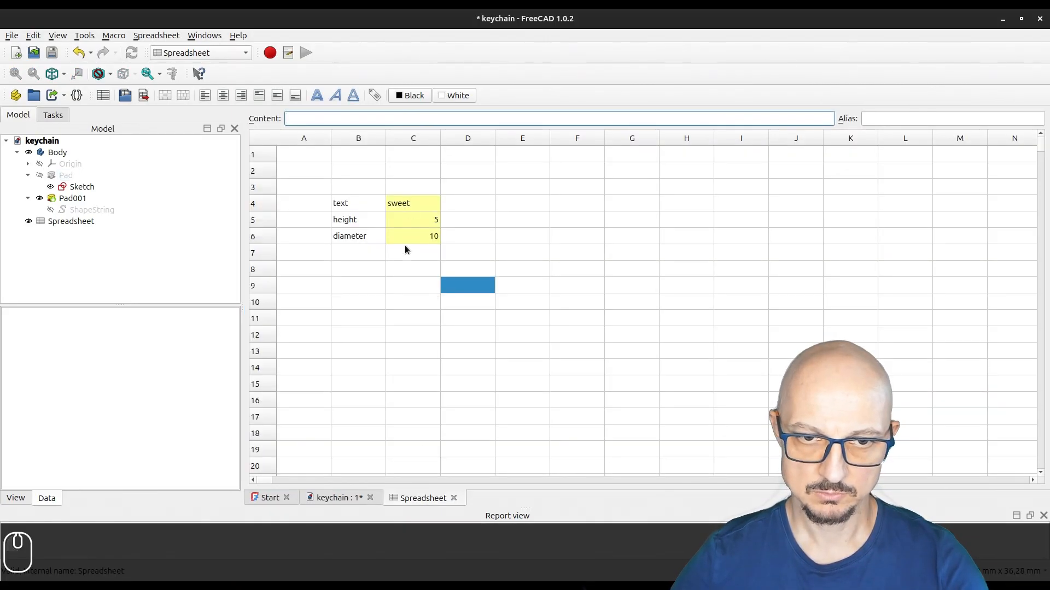
pyautogui.click(411, 203)
pyautogui.click(411, 203)
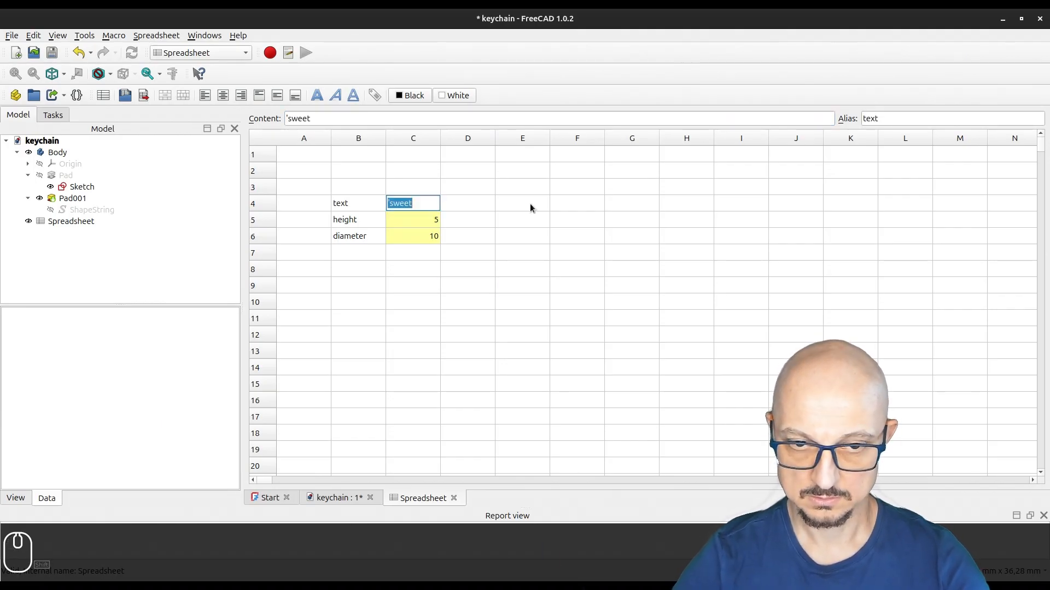
pyautogui.write('home')
pyautogui.press('Tab')
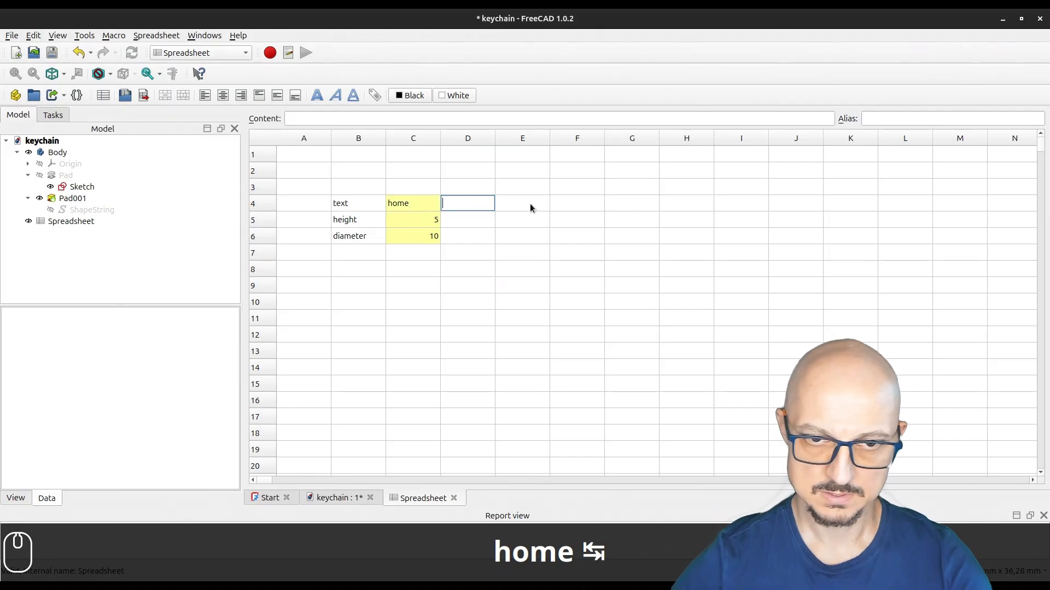
# Set the height to 4 and the diameter to 5 in the spreadsheet, and check the keychain in 3D
pyautogui.click(421, 218)
pyautogui.write('4')
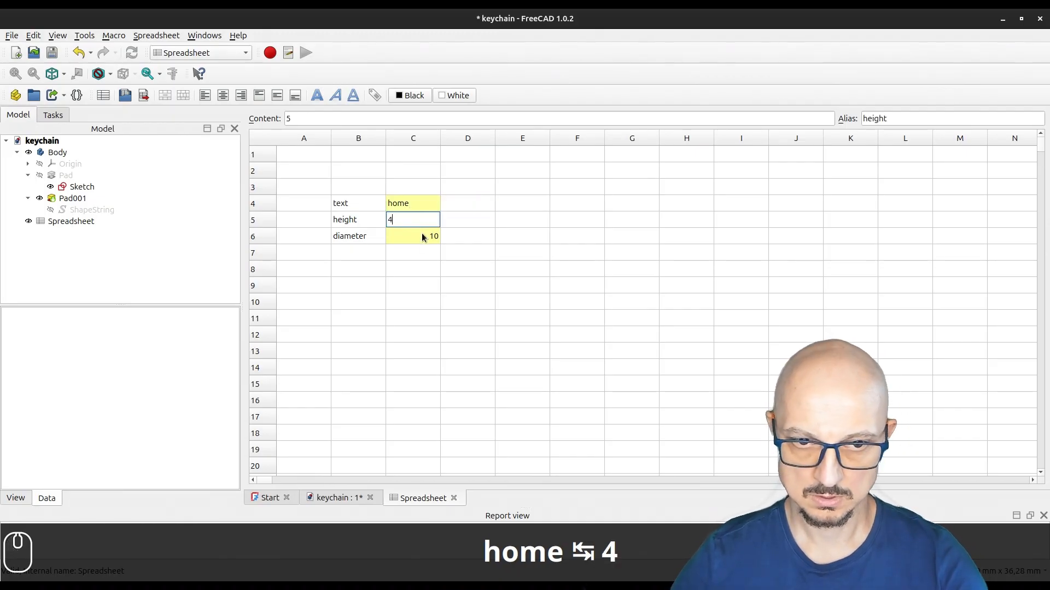
pyautogui.click(422, 237)
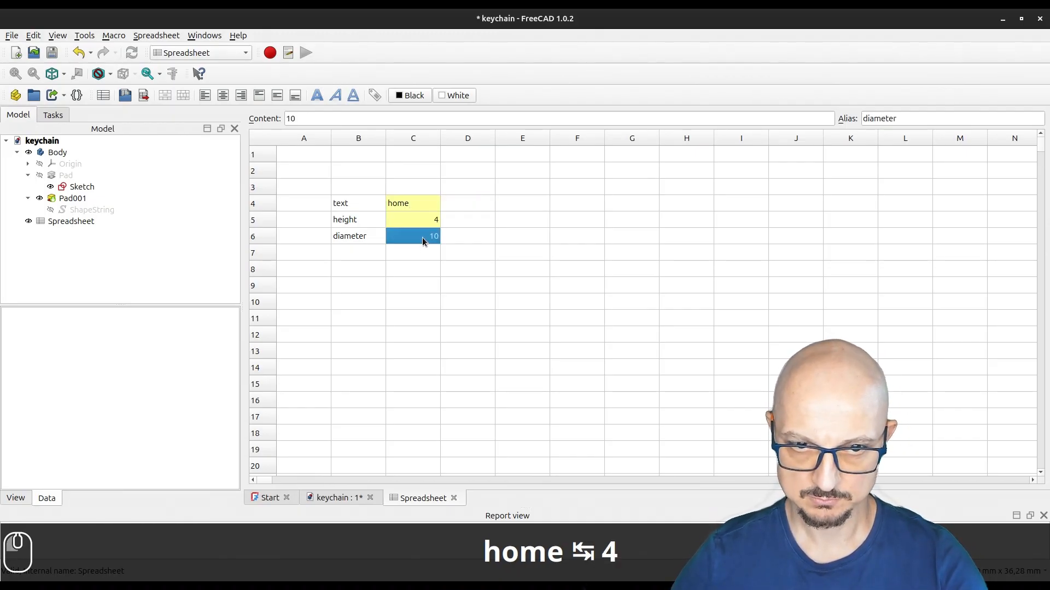
pyautogui.write('5')
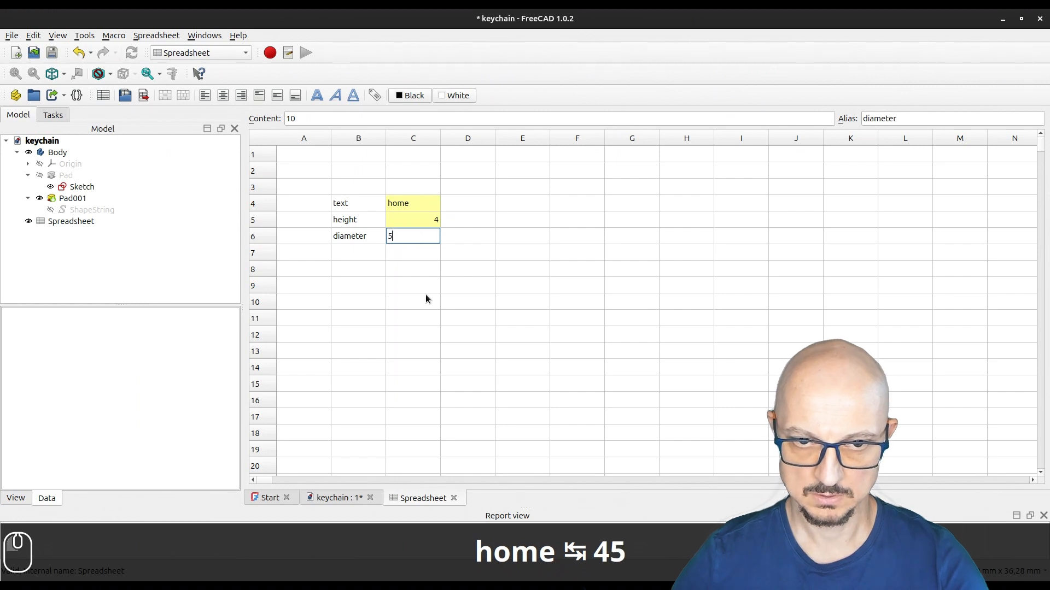
pyautogui.click(426, 296)
pyautogui.click(347, 498)
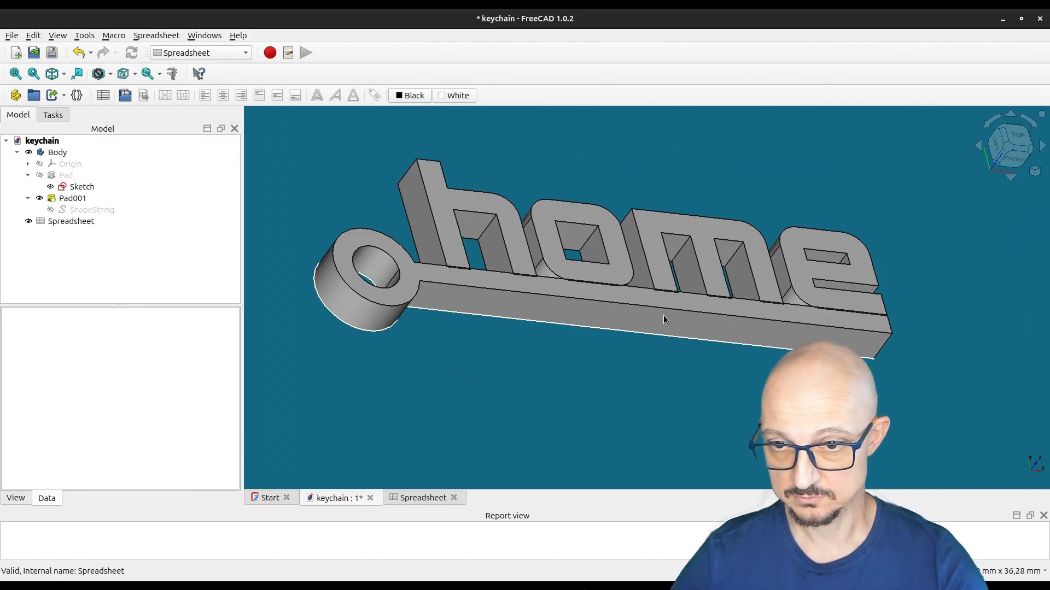
pyautogui.moveTo(786, 182); pyautogui.dragTo(759, 186, button='middle')
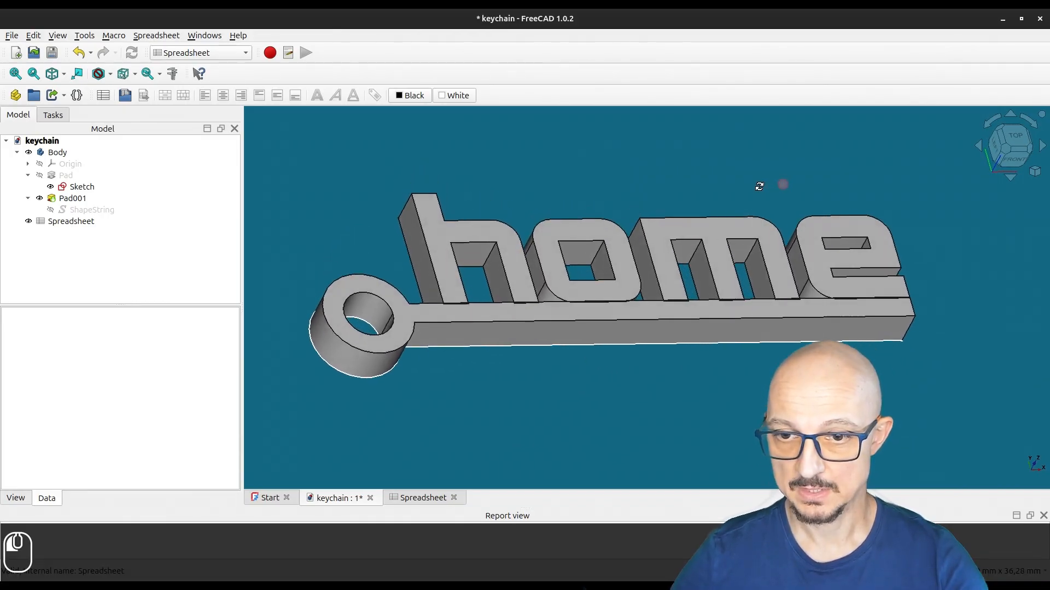
# Change the keychain text in spreadsheet cell C4 to "sweet home" and view the model in 3D
pyautogui.click(419, 497)
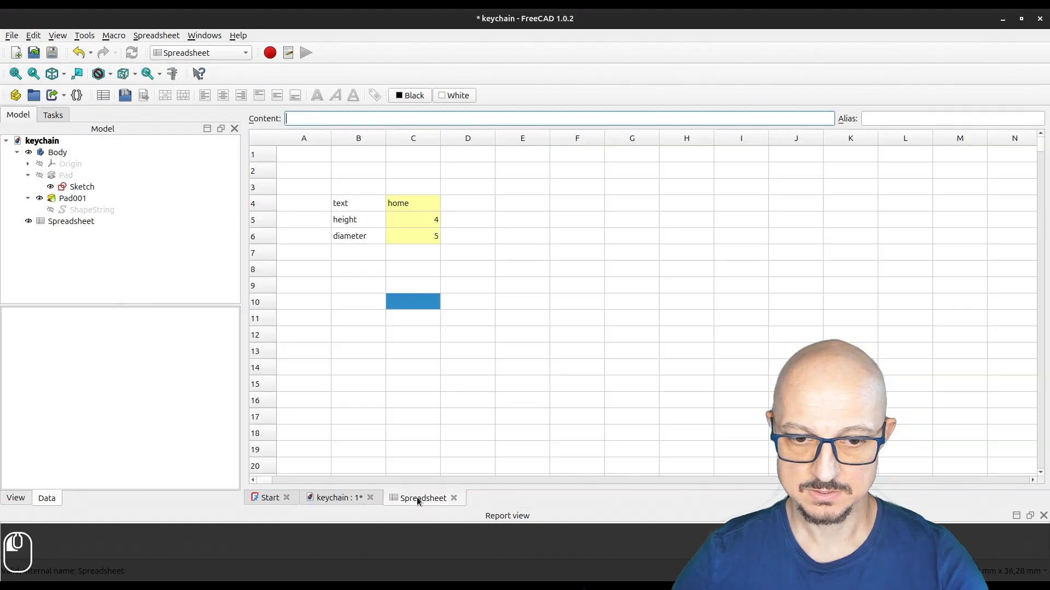
pyautogui.doubleClick(415, 205)
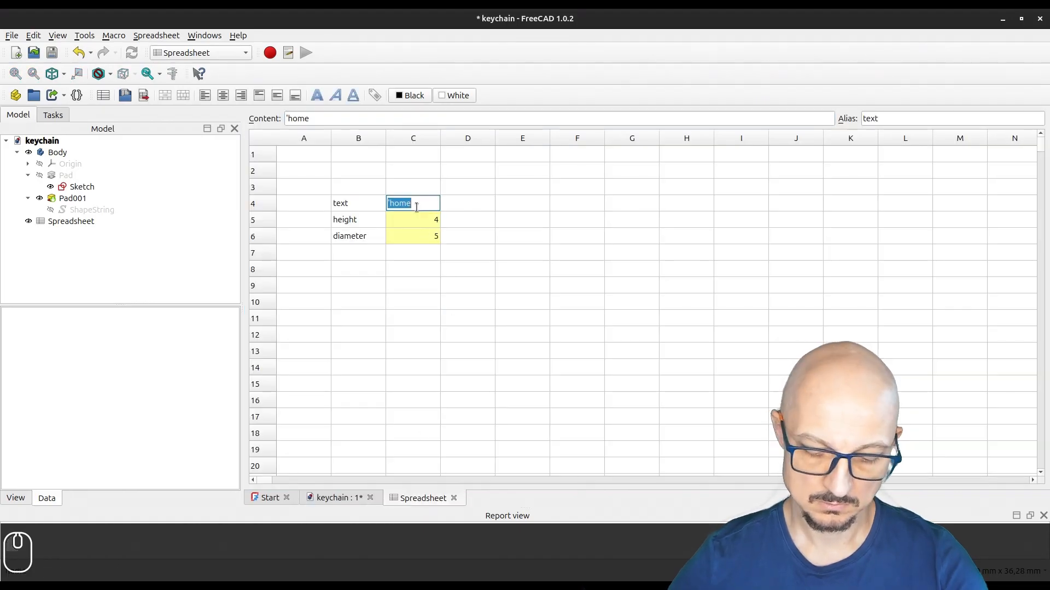
pyautogui.write('swee')
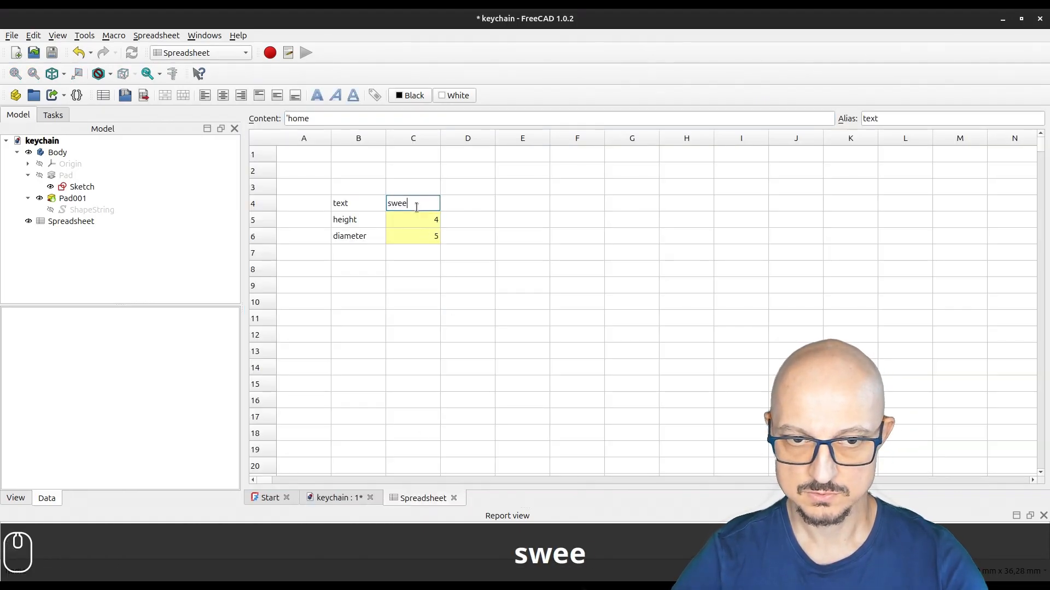
pyautogui.write('t home')
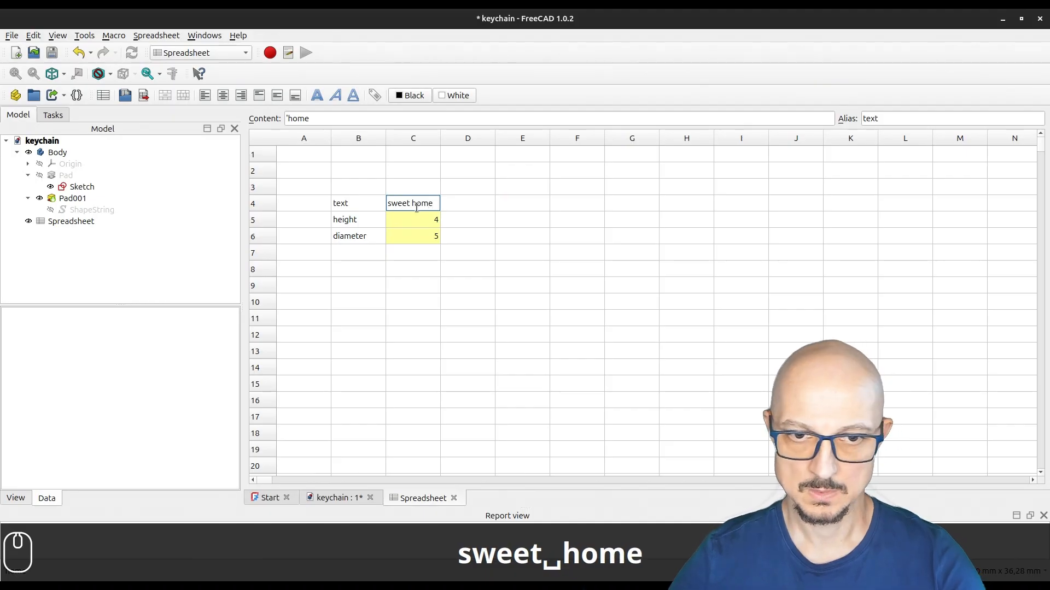
pyautogui.click(417, 270)
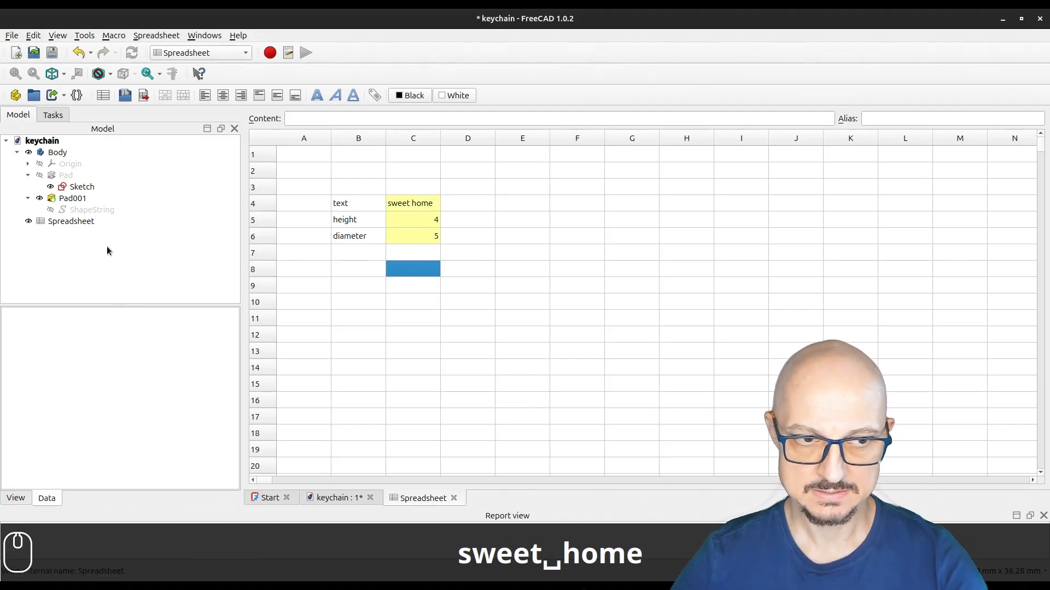
pyautogui.click(346, 498)
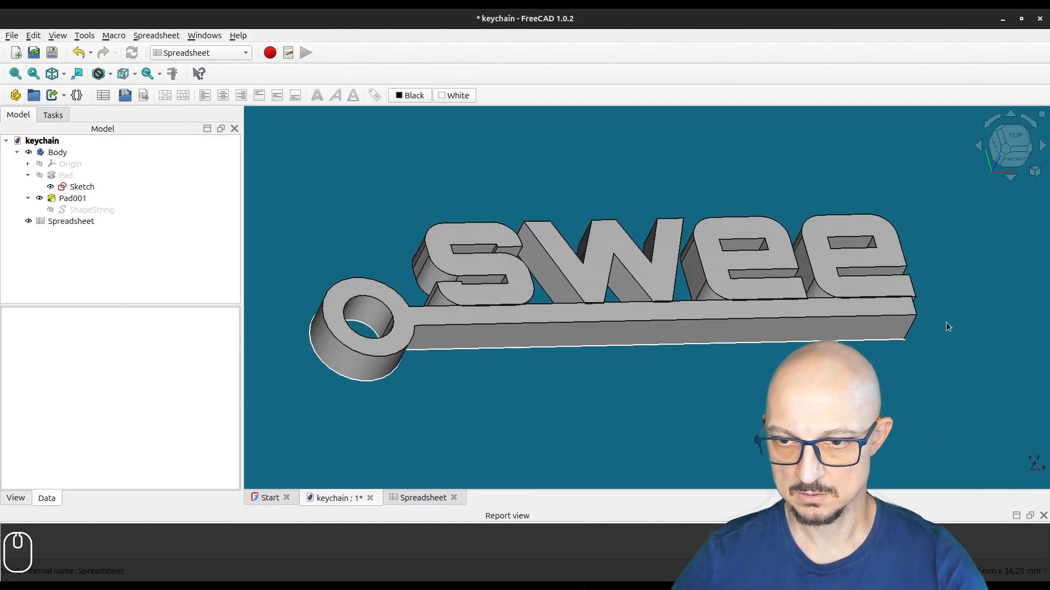
pyautogui.moveTo(889, 359); pyautogui.dragTo(878, 330)
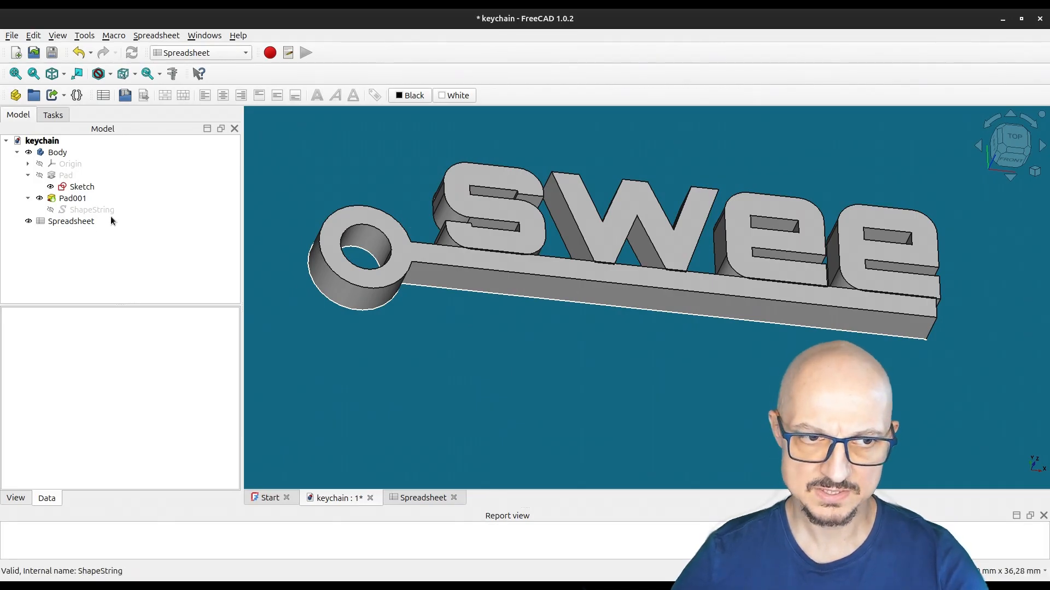
# Turn on the bounding box display for the ShapeString and compare its extent with the length of the bar
pyautogui.click(84, 210)
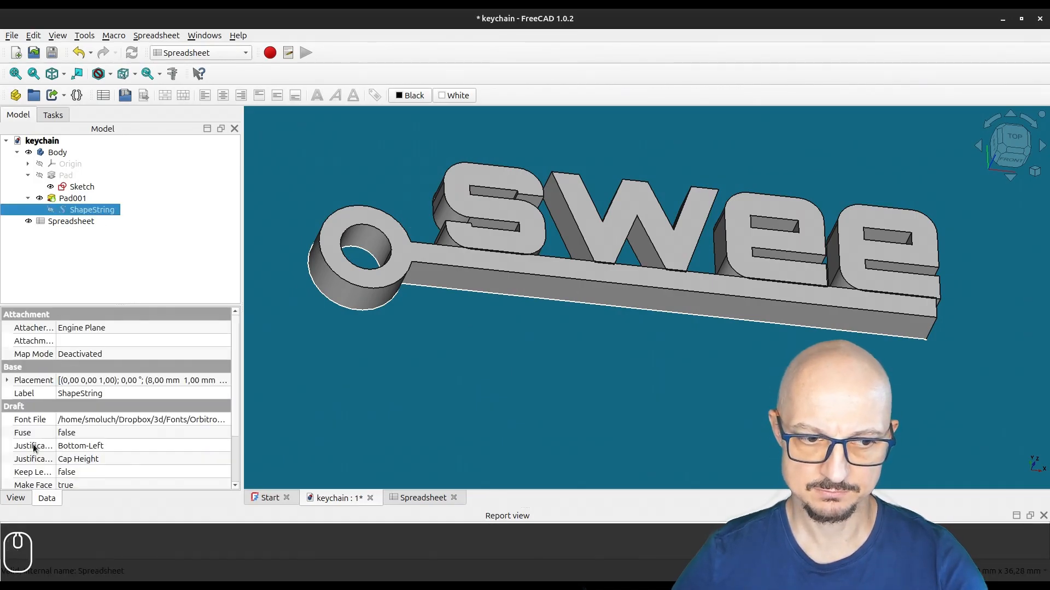
pyautogui.click(22, 499)
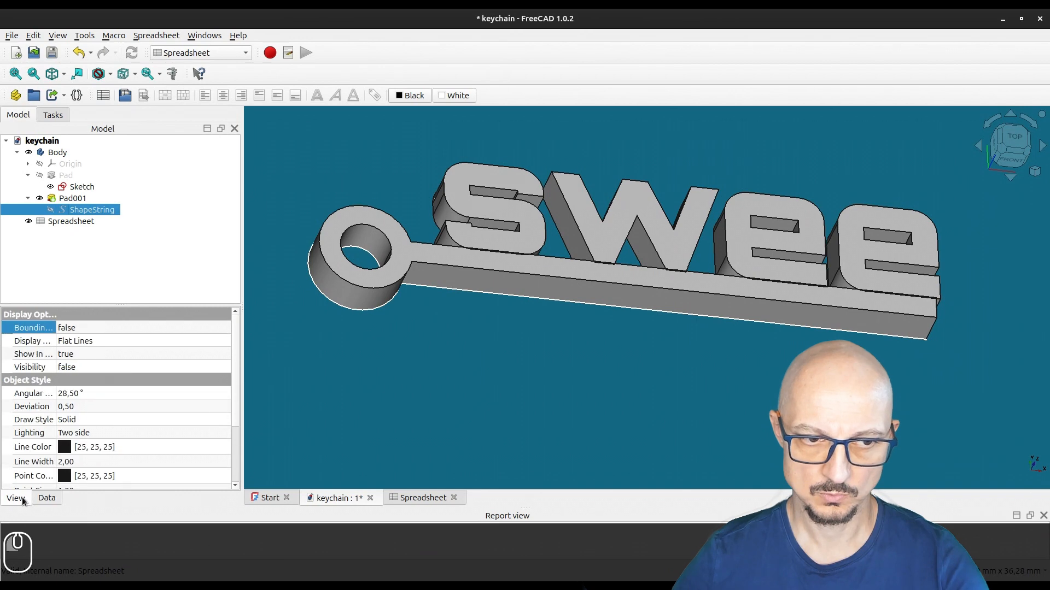
pyautogui.click(84, 327)
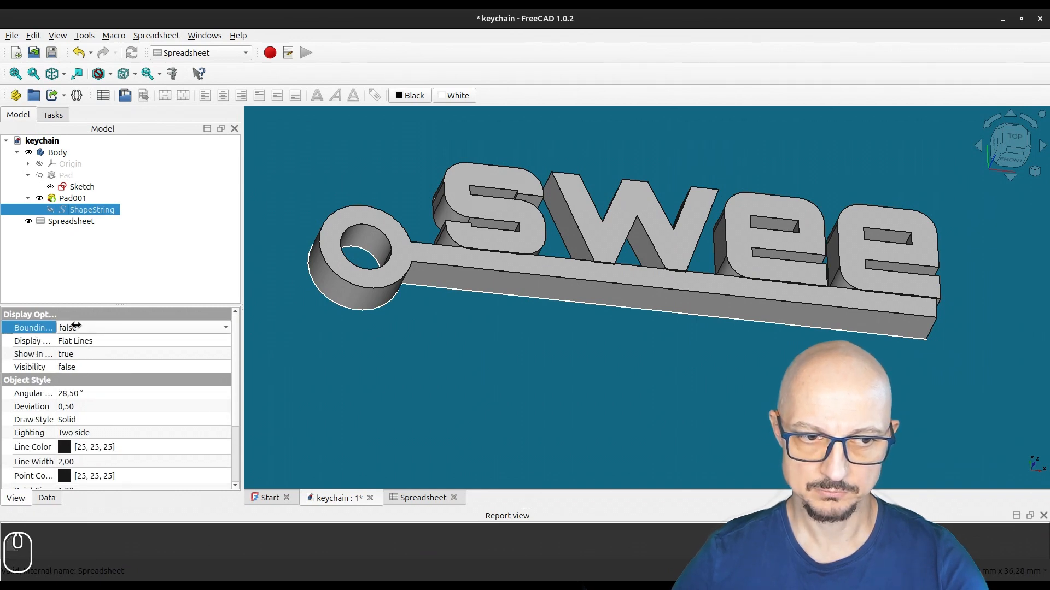
pyautogui.click(84, 327)
pyautogui.click(87, 344)
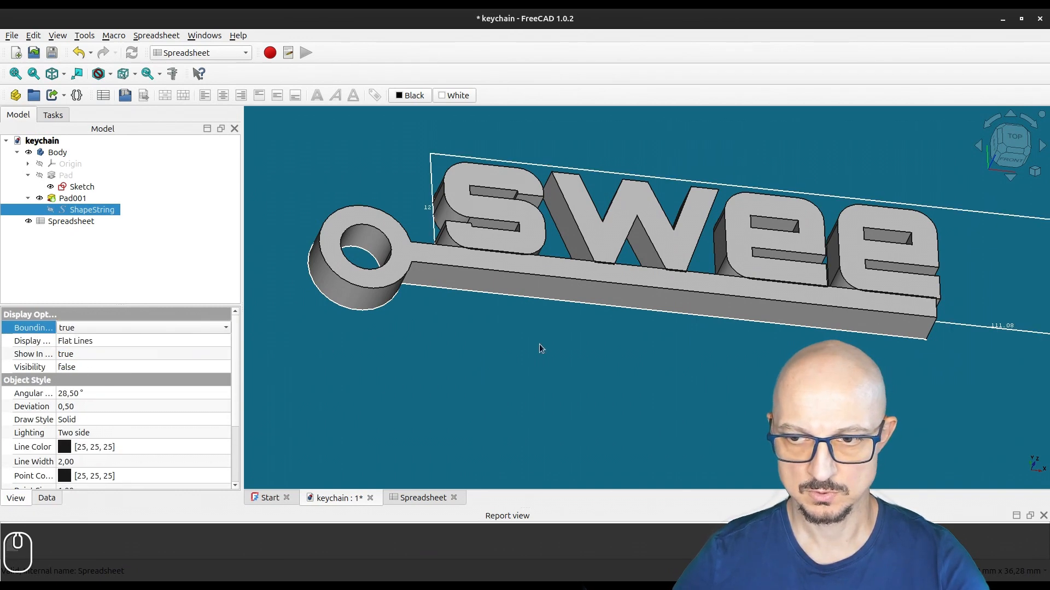
pyautogui.scroll(-3, 539, 344)
pyautogui.moveTo(851, 306); pyautogui.dragTo(441, 303, button='middle')
pyautogui.scroll(4, 439, 330)
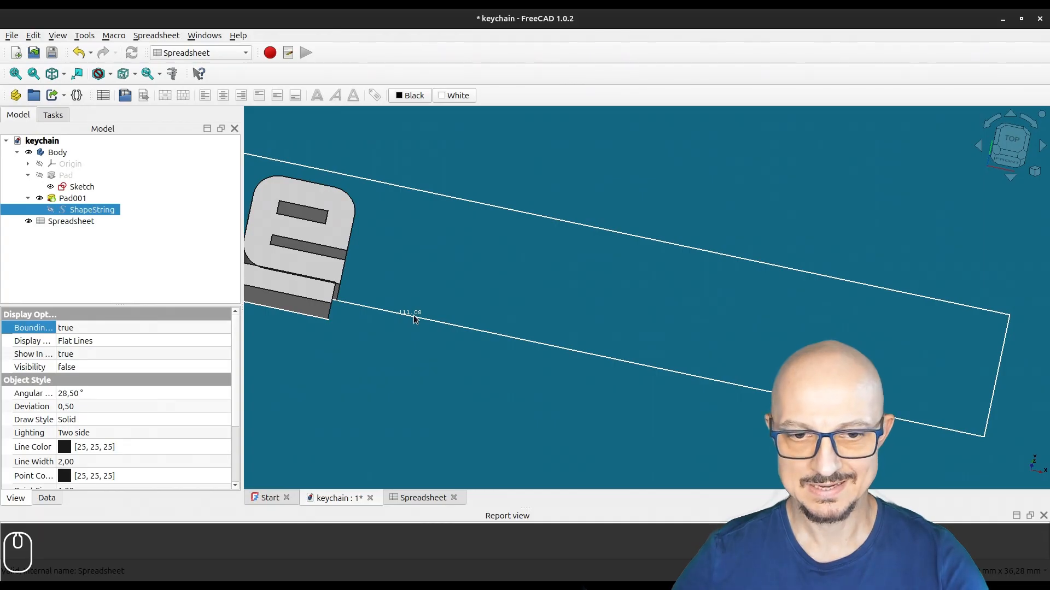
pyautogui.scroll(-2, 419, 313)
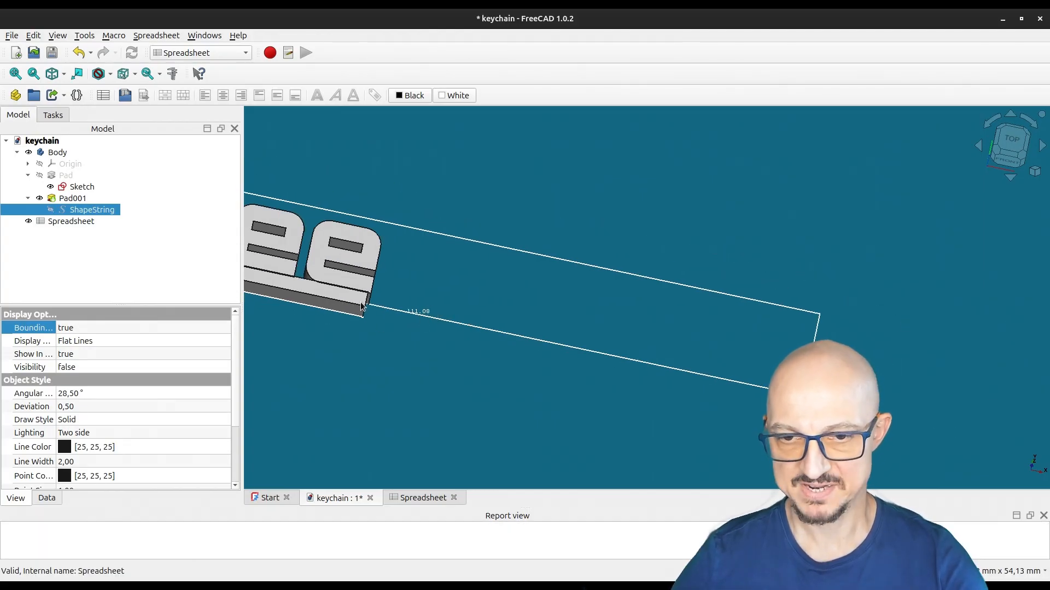
pyautogui.scroll(-1, 360, 304)
pyautogui.moveTo(407, 357); pyautogui.dragTo(571, 360, button='right')
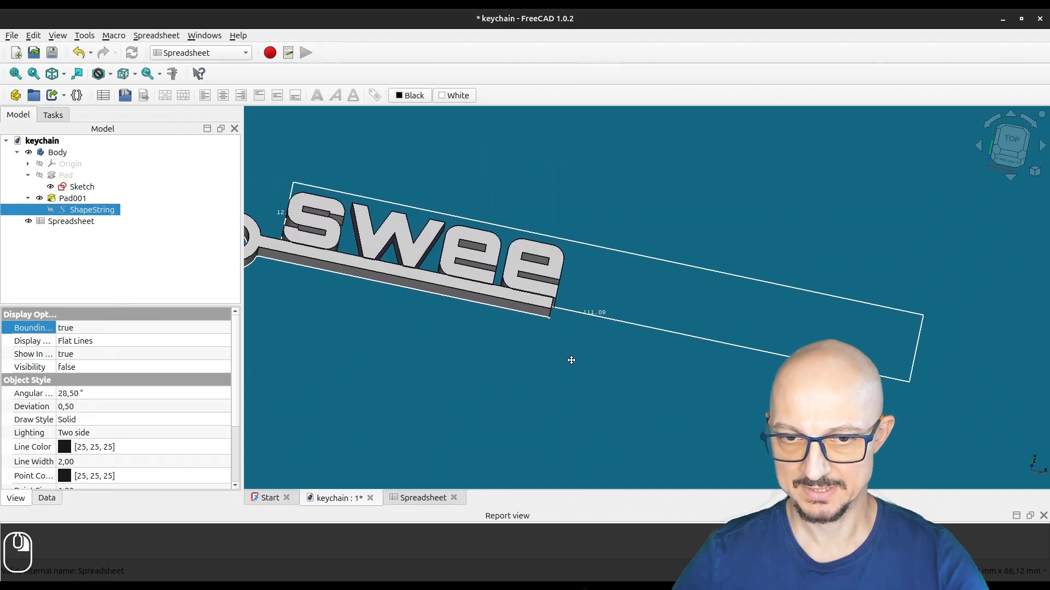
# Open the base pad's sketch for editing and move the overall length dimension further below the bar
pyautogui.doubleClick(78, 186)
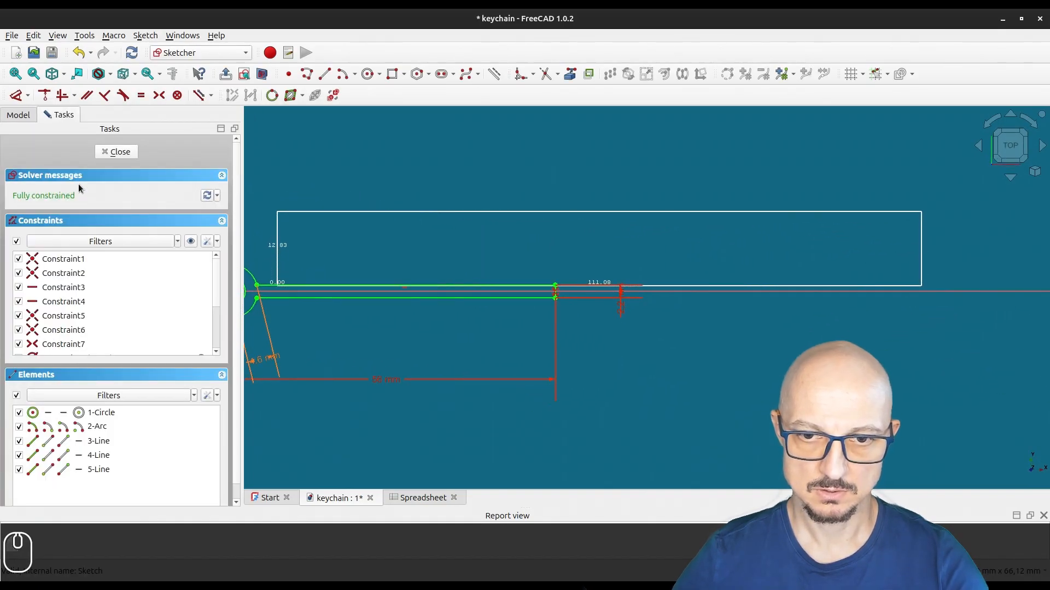
pyautogui.moveTo(381, 410); pyautogui.dragTo(509, 390, button='right')
pyautogui.moveTo(510, 358); pyautogui.dragTo(519, 387)
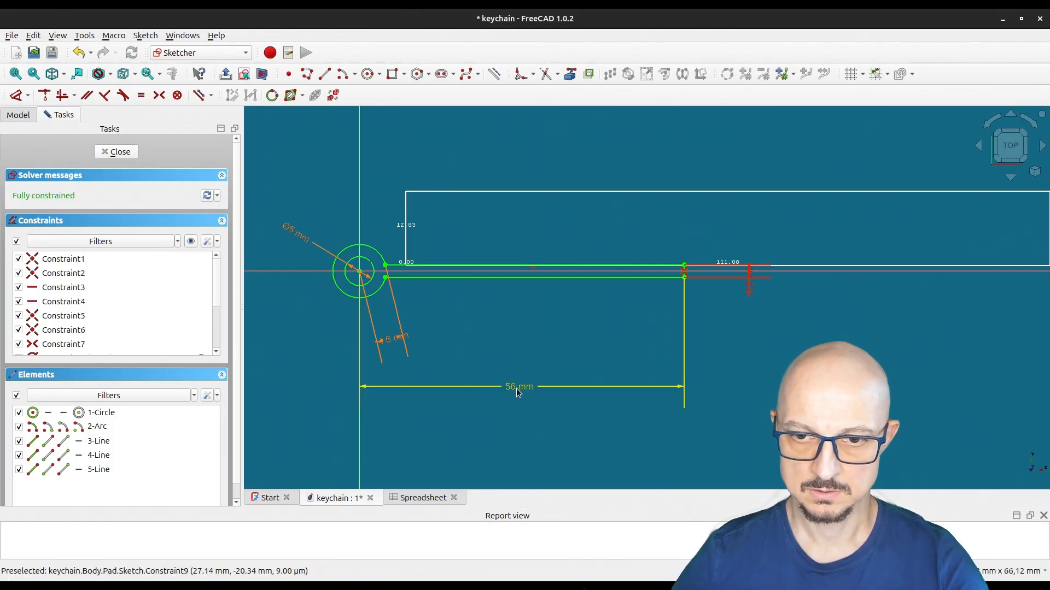
# Begin an expression for the sketch's overall length constraint with 8+ShapeString
pyautogui.doubleClick(517, 388)
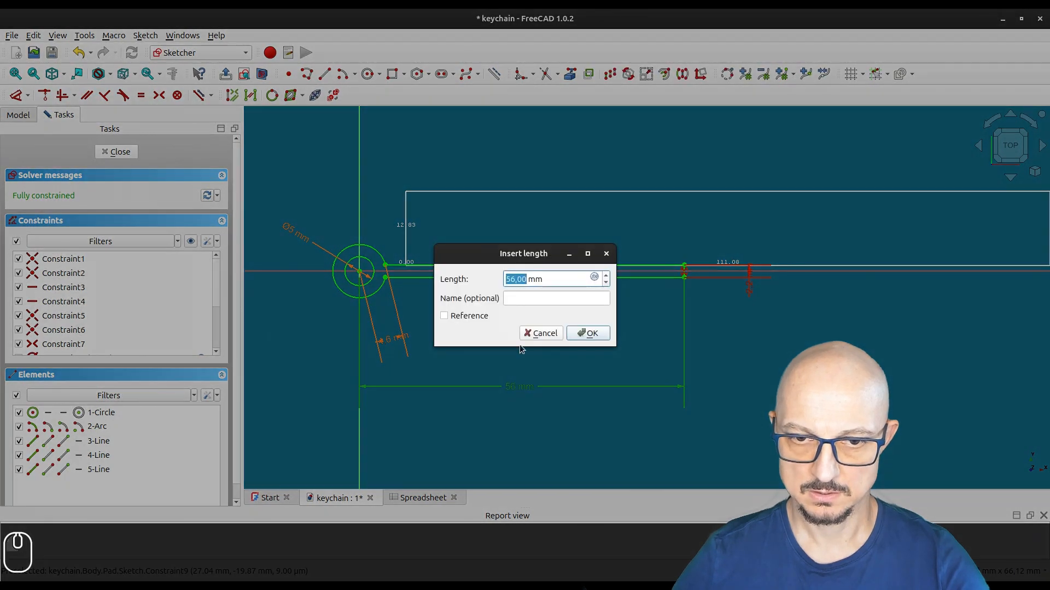
pyautogui.click(594, 279)
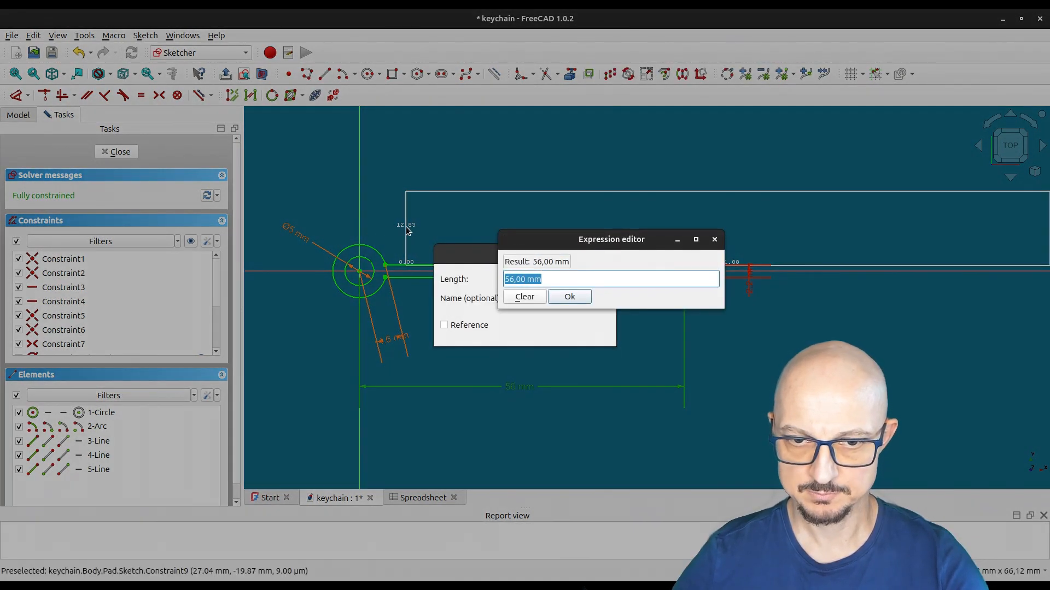
pyautogui.write('8+')
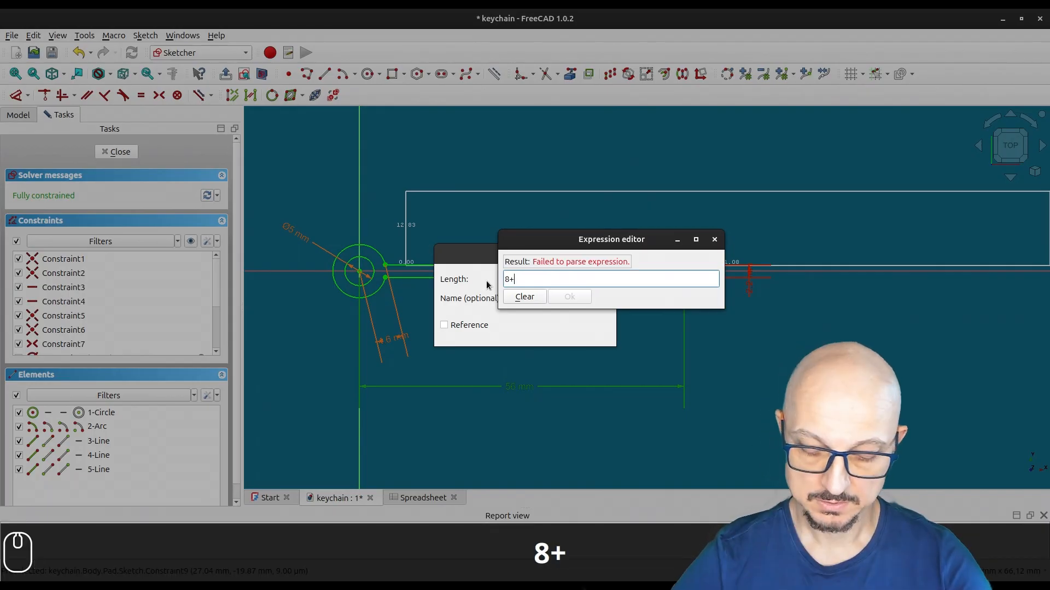
pyautogui.write('Sga')
pyautogui.press('BackSpace')
pyautogui.press('BackSpace')
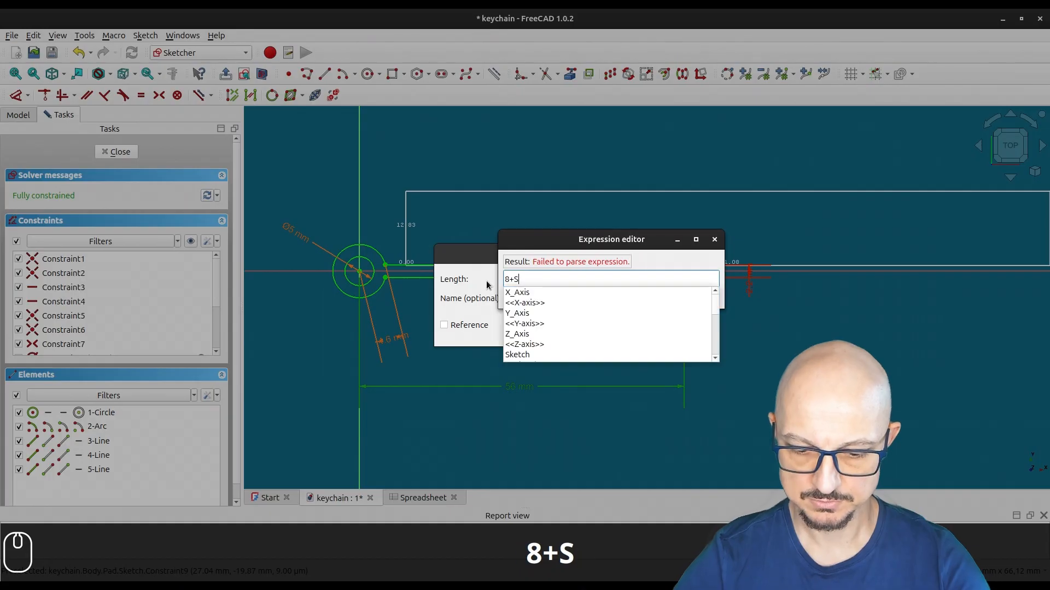
pyautogui.write('ha')
pyautogui.click(526, 292)
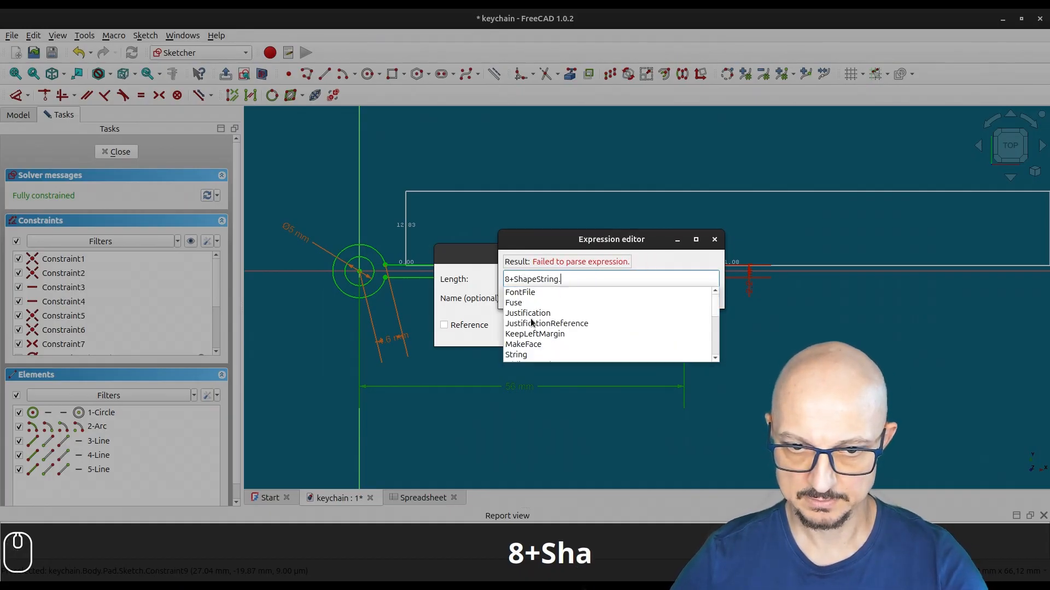
# Extend the length expression with the text's shape length to read 8+ShapeString.Shape.Length
pyautogui.scroll(-1, 545, 327)
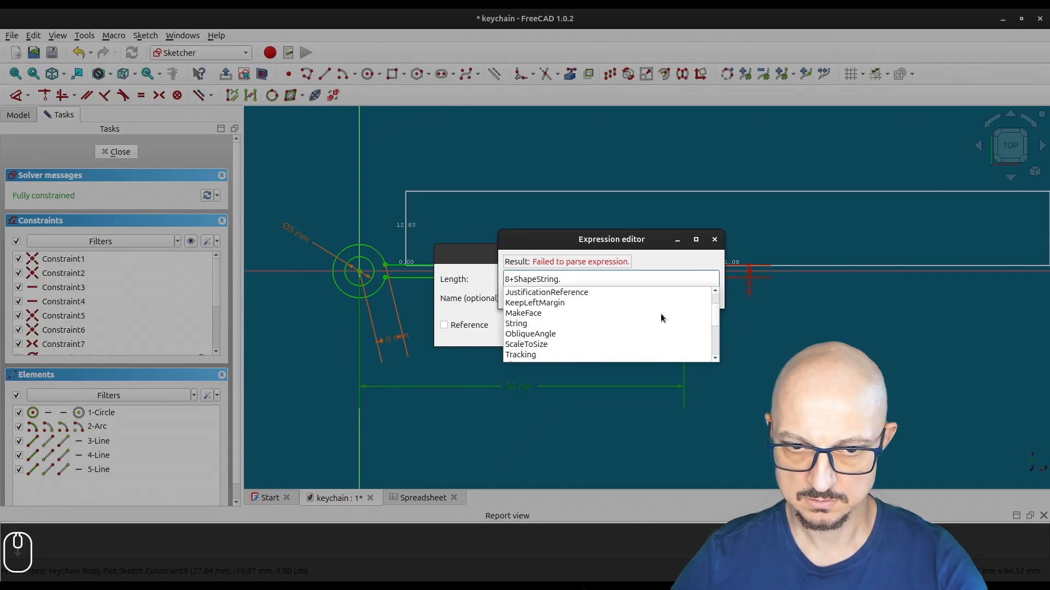
pyautogui.scroll(-2, 718, 321)
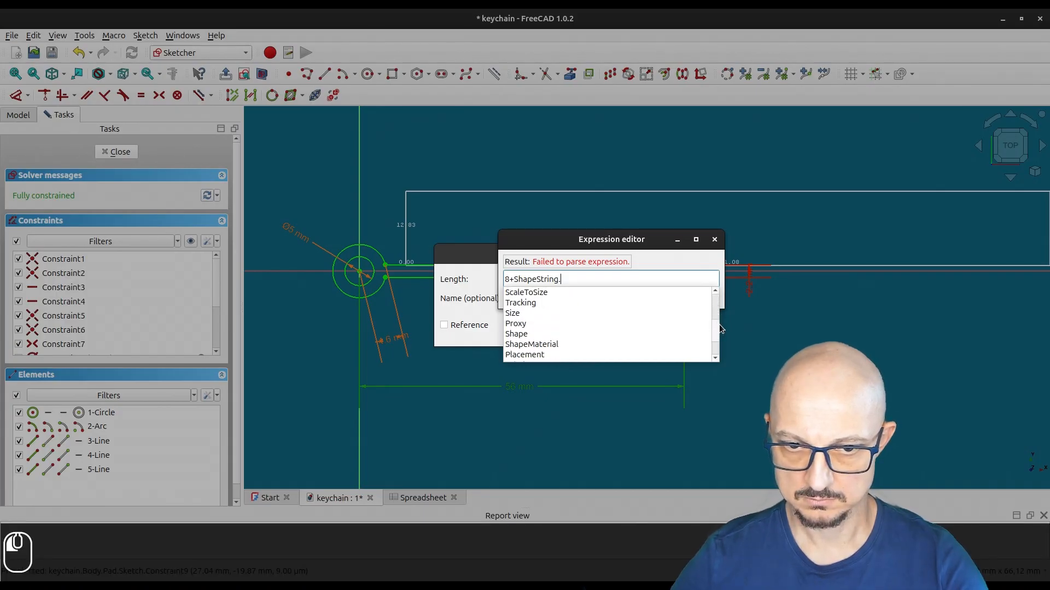
pyautogui.scroll(1, 718, 324)
pyautogui.scroll(-1, 717, 326)
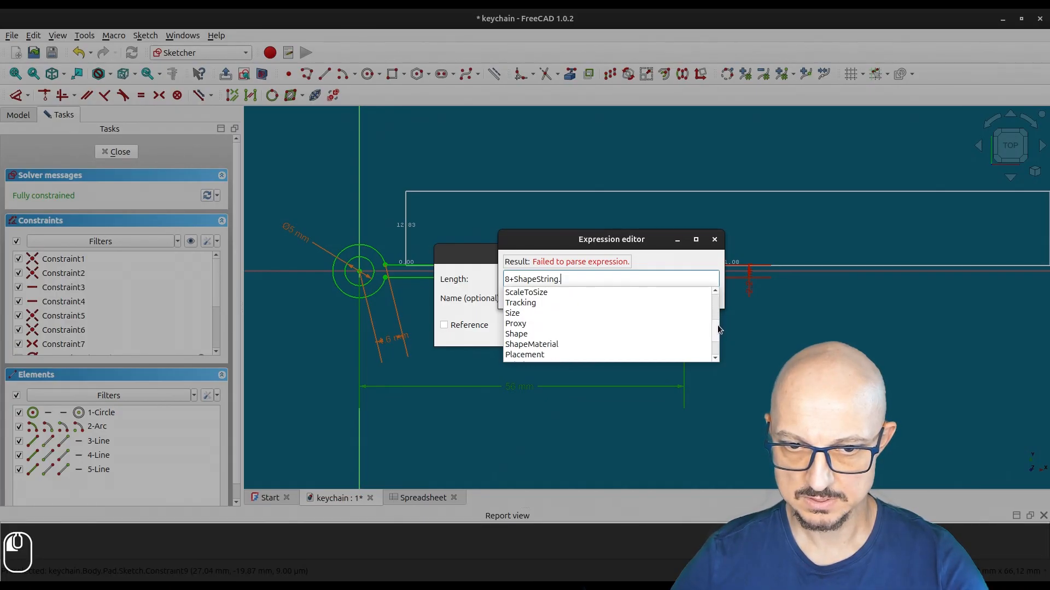
pyautogui.click(516, 334)
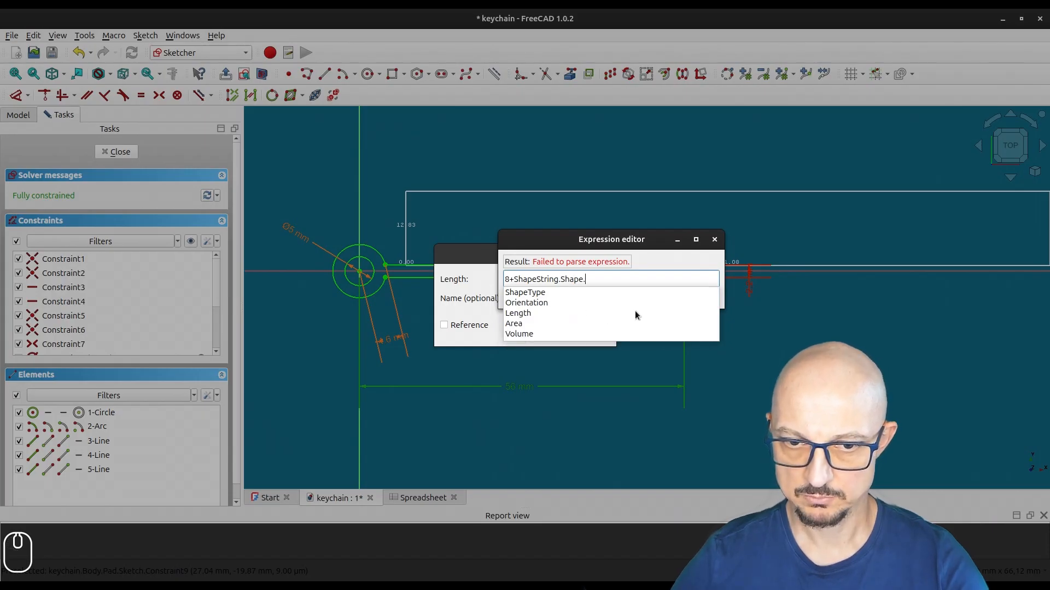
pyautogui.click(537, 313)
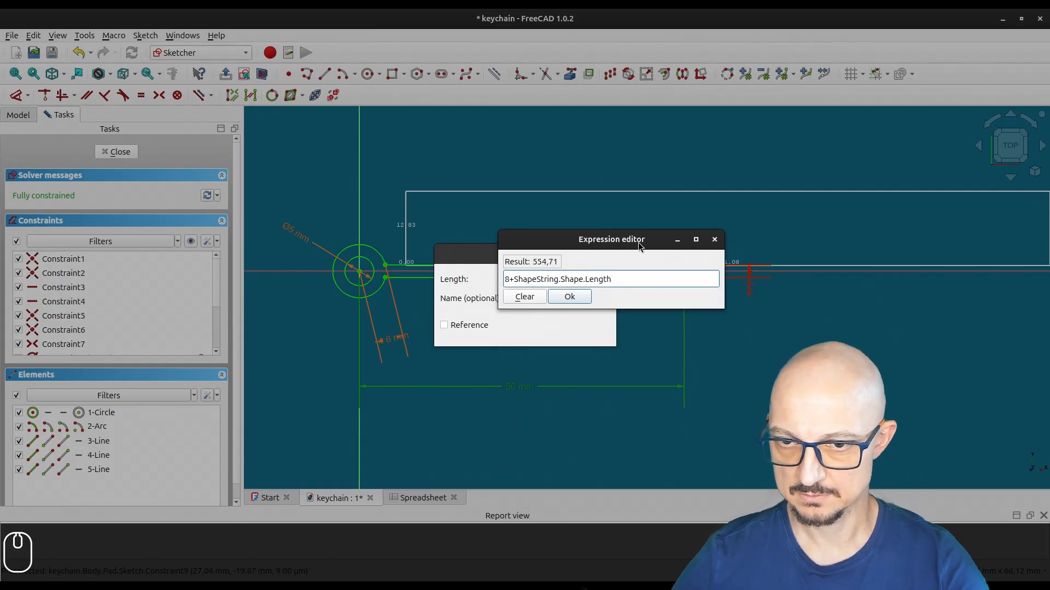
# Remove the Length property from the end of the expression, leaving 8+ShapeString.Shape. with its trailing dot
pyautogui.moveTo(638, 241); pyautogui.dragTo(596, 298)
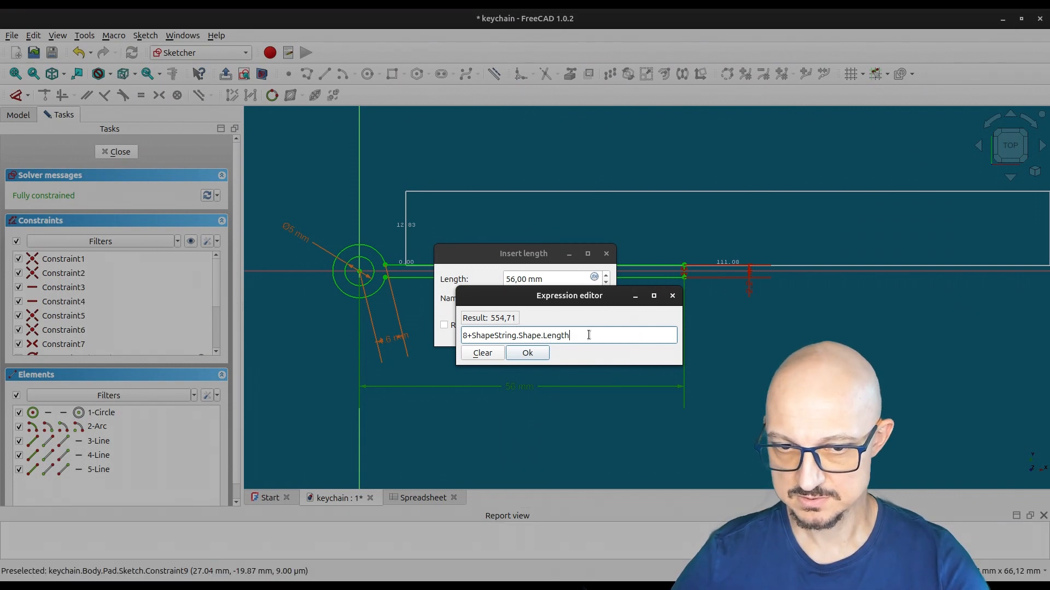
pyautogui.click(543, 335)
pyautogui.write('.')
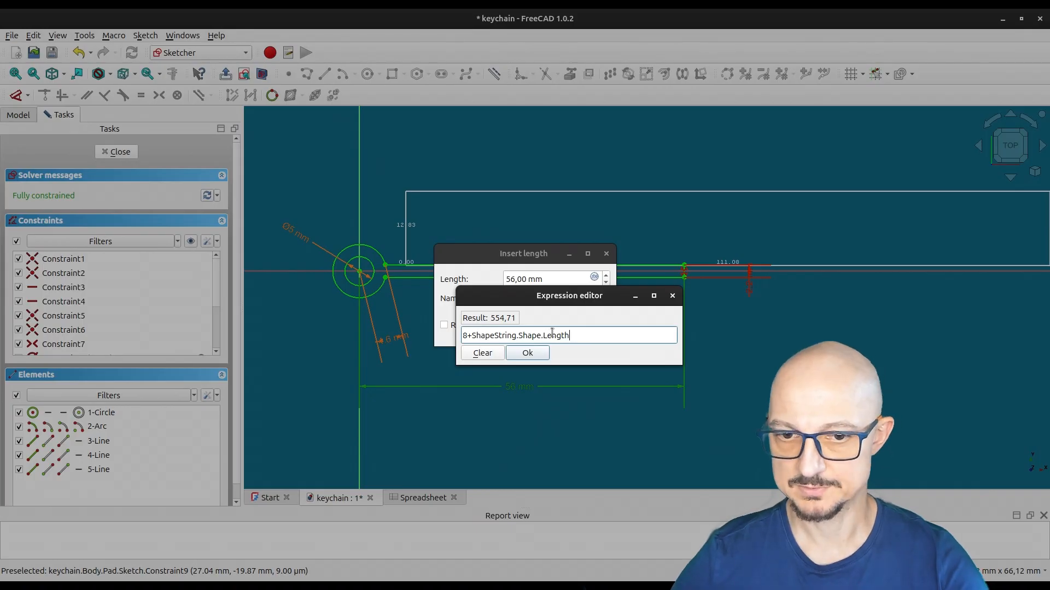
pyautogui.click(584, 336)
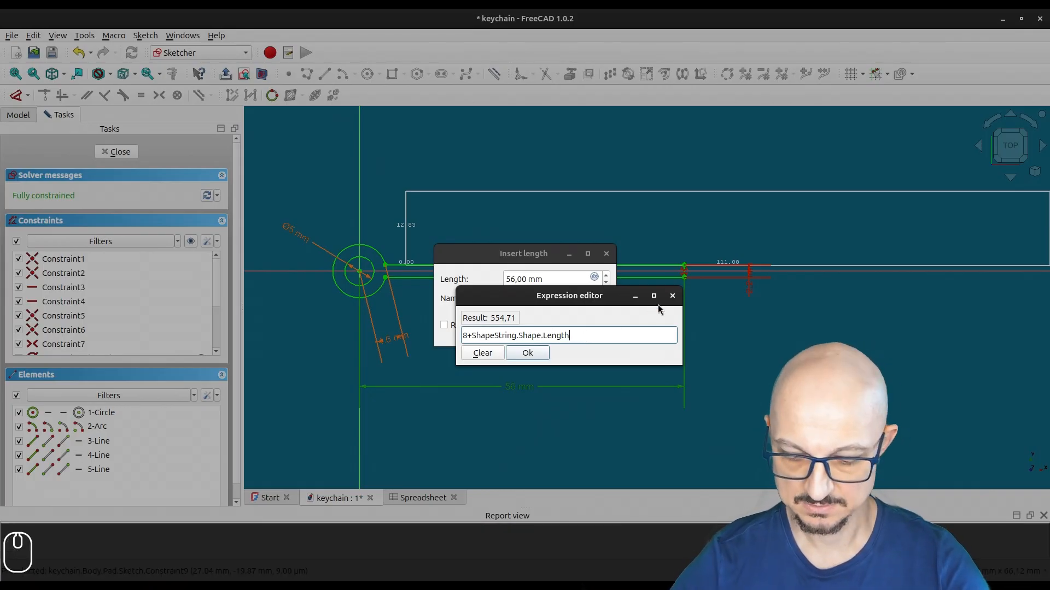
pyautogui.press('BackSpace')
pyautogui.press('BackSpace')
pyautogui.press('BackSpace')
pyautogui.press('BackSpace')
pyautogui.press('BackSpace')
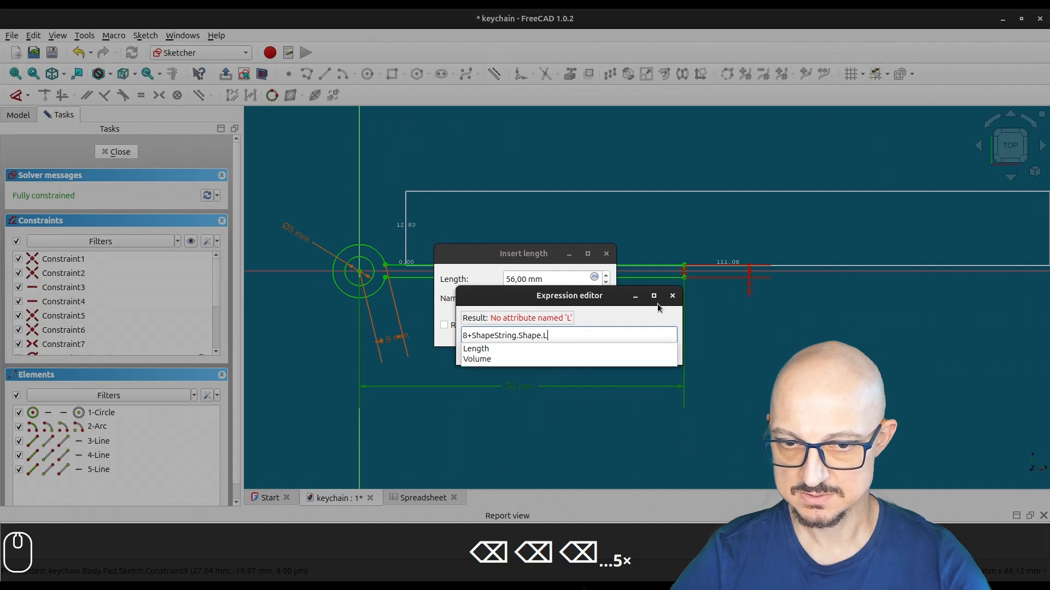
pyautogui.press('BackSpace')
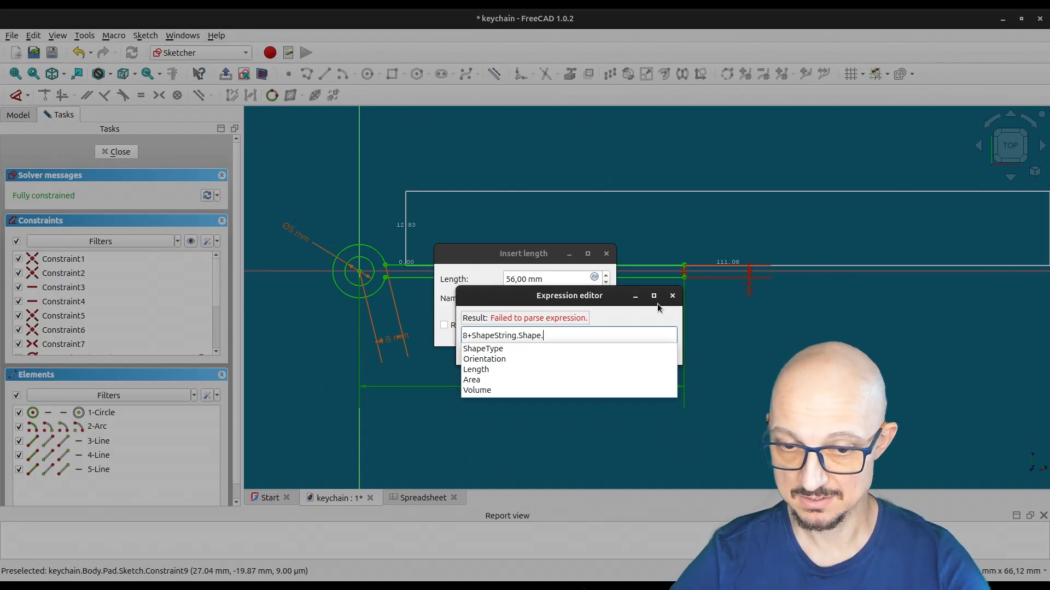
# Insert ShapeString.Shape.BoundBox.XLength + 8 into the expression and remove the duplicated ShapeString.Shape. part
pyautogui.write('ShapeString.Shape.BoundBox.XLength + 8')
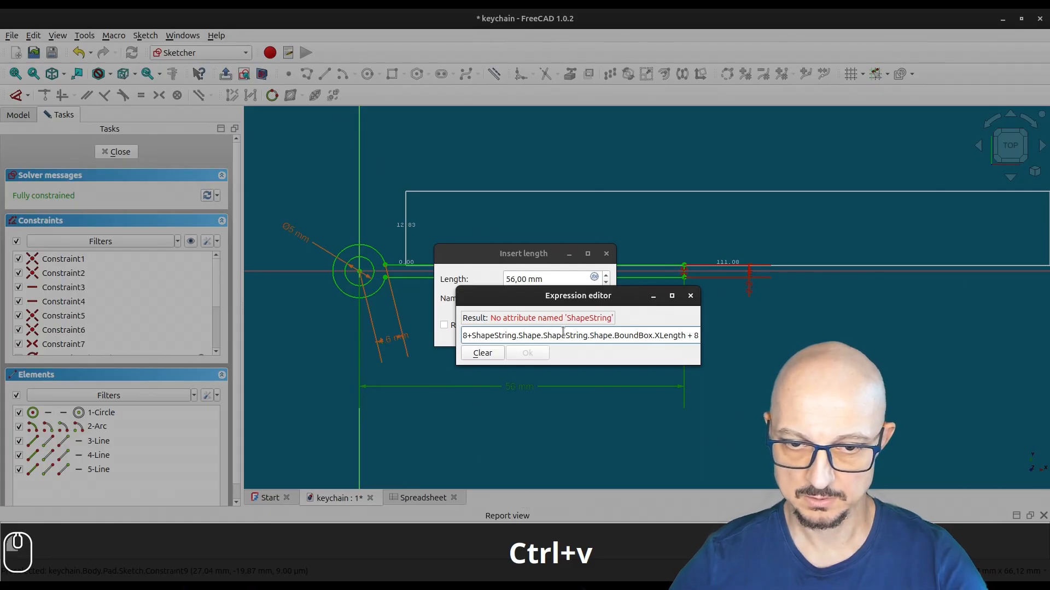
pyautogui.press('Left')
pyautogui.press('BackSpace')
pyautogui.press('BackSpace')
pyautogui.press('BackSpace')
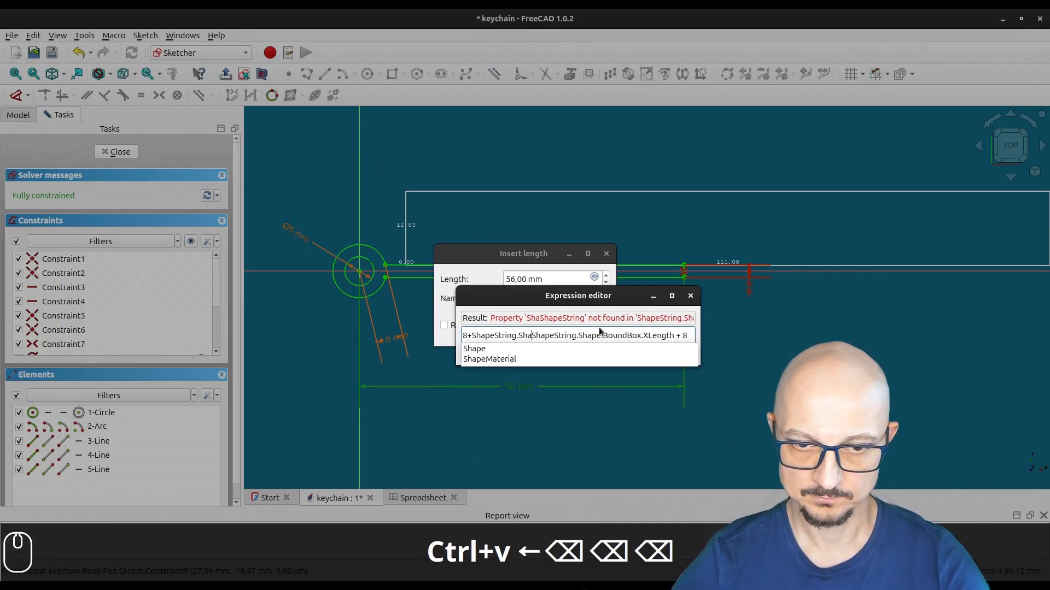
pyautogui.press('BackSpace')
pyautogui.press('BackSpace')
pyautogui.press('BackSpace')
pyautogui.press('BackSpace')
pyautogui.press('BackSpace')
pyautogui.press('BackSpace')
pyautogui.press('BackSpace')
pyautogui.press('BackSpace')
pyautogui.press('BackSpace')
pyautogui.press('BackSpace')
pyautogui.press('BackSpace')
pyautogui.press('BackSpace')
pyautogui.press('BackSpace')
pyautogui.press('BackSpace')
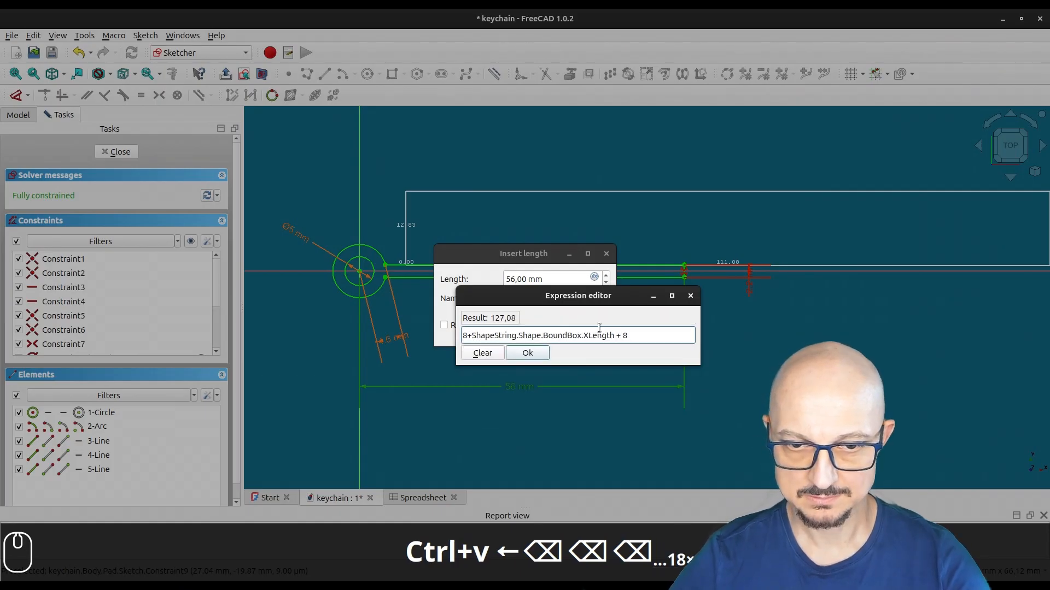
# Remove the surplus + 8 from the end so the expression reads 8+ShapeString.Shape.BoundBox.XLength
pyautogui.press('Right')
pyautogui.press('Right')
pyautogui.press('Right')
pyautogui.press('Right')
pyautogui.press('Right')
pyautogui.press('Right')
pyautogui.press('Right')
pyautogui.press('Right')
pyautogui.press('Right')
pyautogui.press('Right')
pyautogui.press('Right')
pyautogui.press('Right')
pyautogui.press('Right')
pyautogui.press('Right')
pyautogui.press('Right')
pyautogui.press('Right')
pyautogui.press('Right')
pyautogui.press('Right')
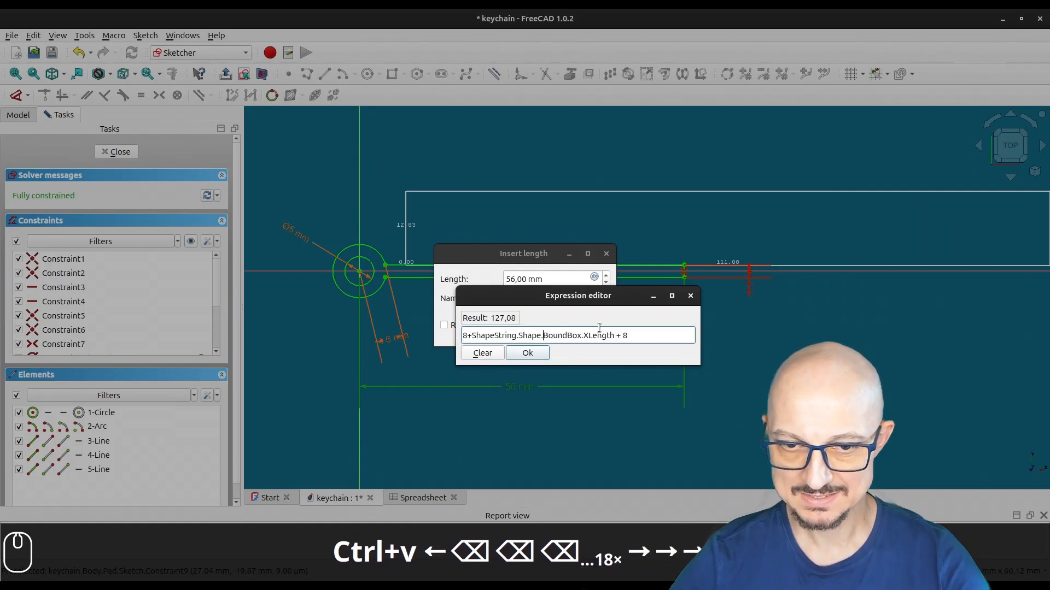
pyautogui.press('Right')
pyautogui.press('Left')
pyautogui.hotkey('shift', 'Right')
pyautogui.hotkey('shift', 'Right')
pyautogui.hotkey('shift', 'Right')
pyautogui.hotkey('shift', 'Right')
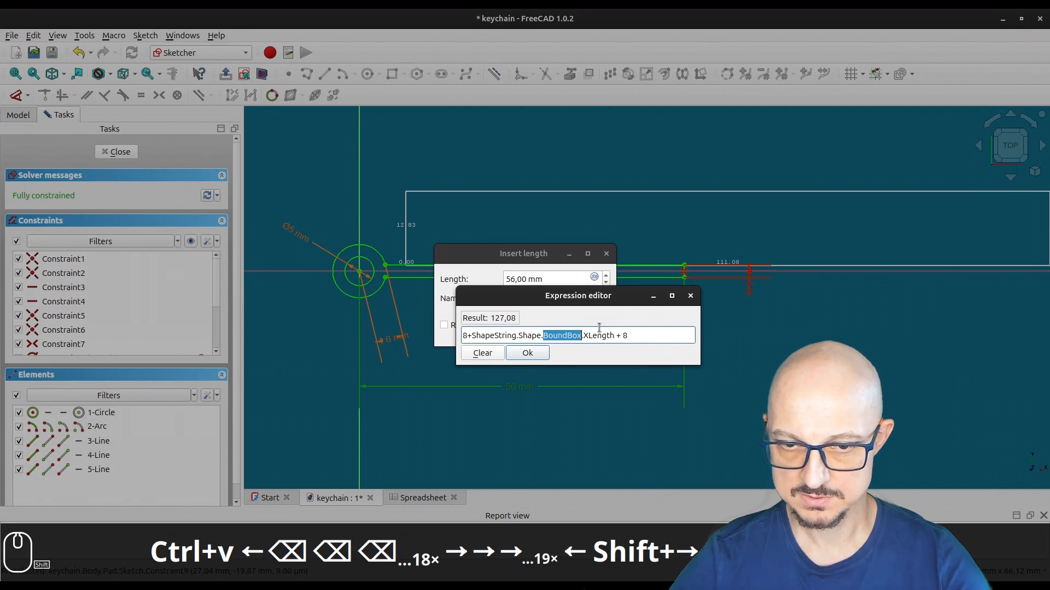
pyautogui.hotkey('shift', 'Right')
pyautogui.press('Right')
pyautogui.press('End')
pyautogui.press('BackSpace')
pyautogui.press('BackSpace')
pyautogui.press('BackSpace')
pyautogui.press('BackSpace')
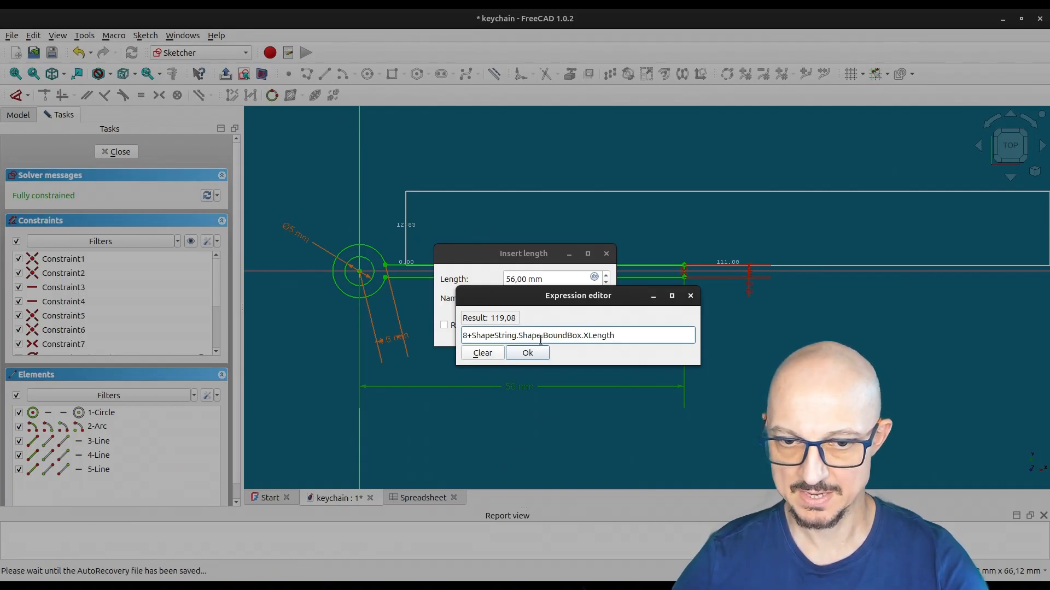
# Apply the bounding-box expression to the overall length constraint and leave the sketch
pyautogui.click(527, 353)
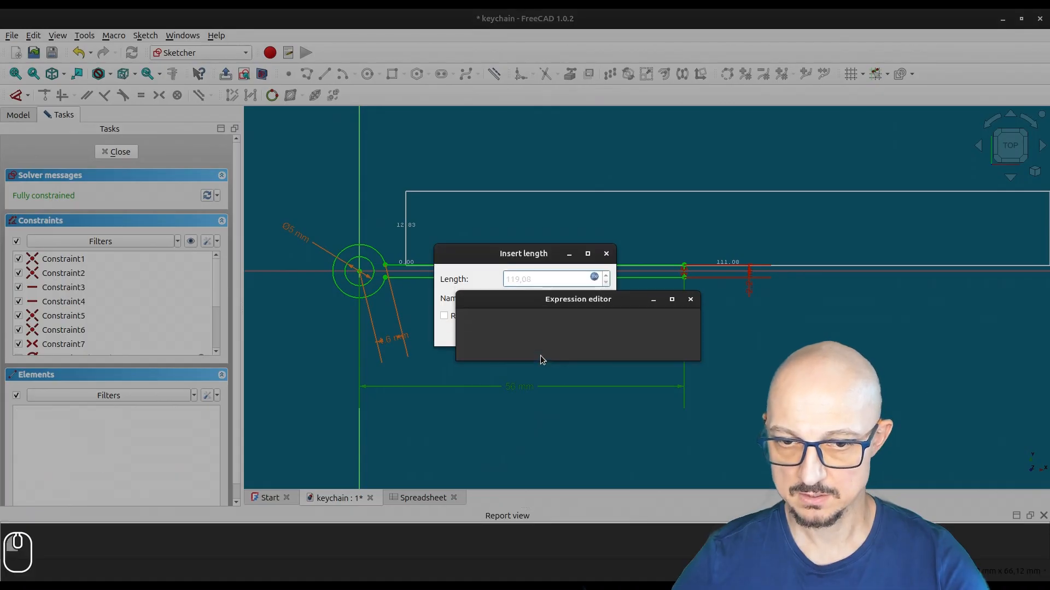
pyautogui.click(587, 333)
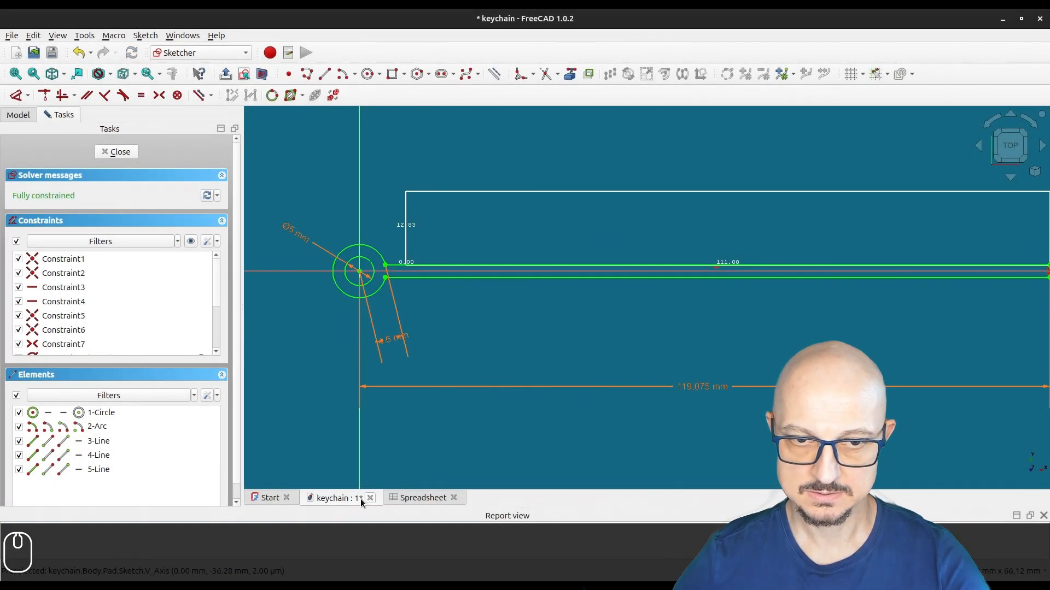
pyautogui.click(125, 152)
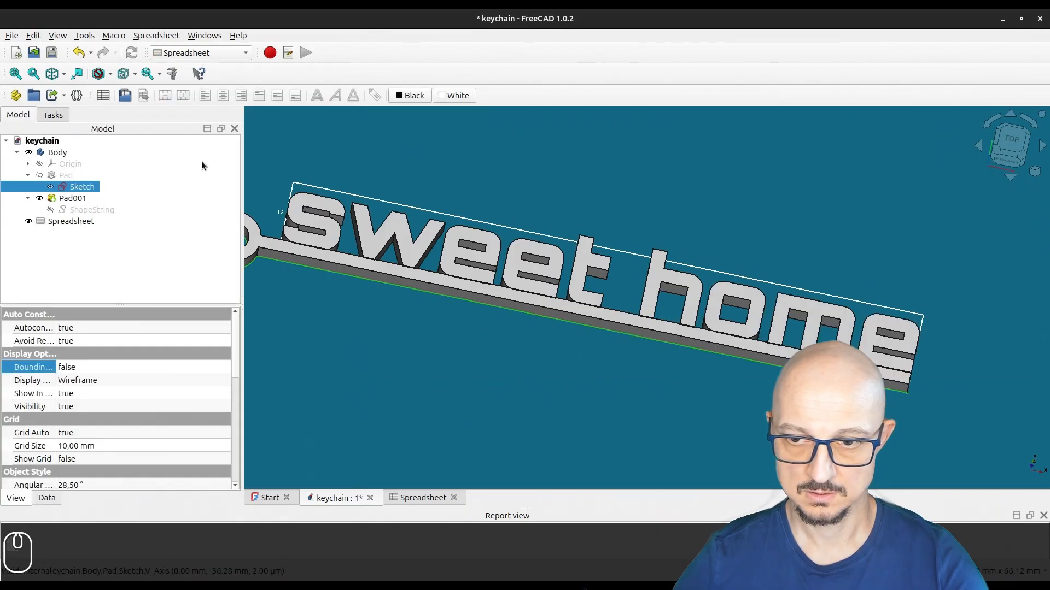
pyautogui.moveTo(428, 309); pyautogui.dragTo(418, 255, button='middle')
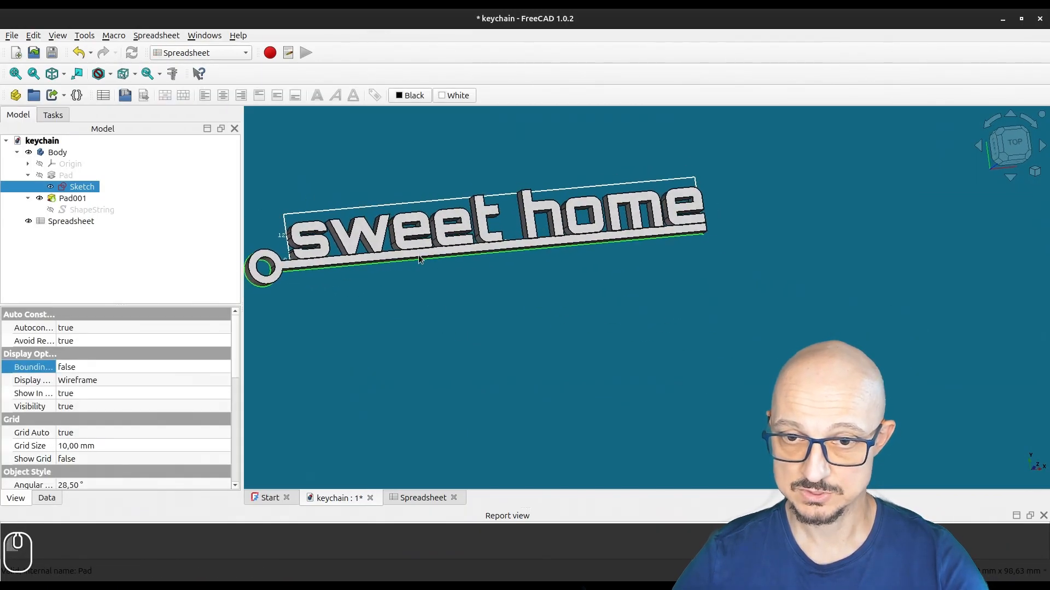
pyautogui.moveTo(691, 215); pyautogui.dragTo(771, 192, button='middle')
pyautogui.scroll(1, 784, 183)
pyautogui.moveTo(666, 323); pyautogui.dragTo(704, 368, button='right')
pyautogui.click(678, 377)
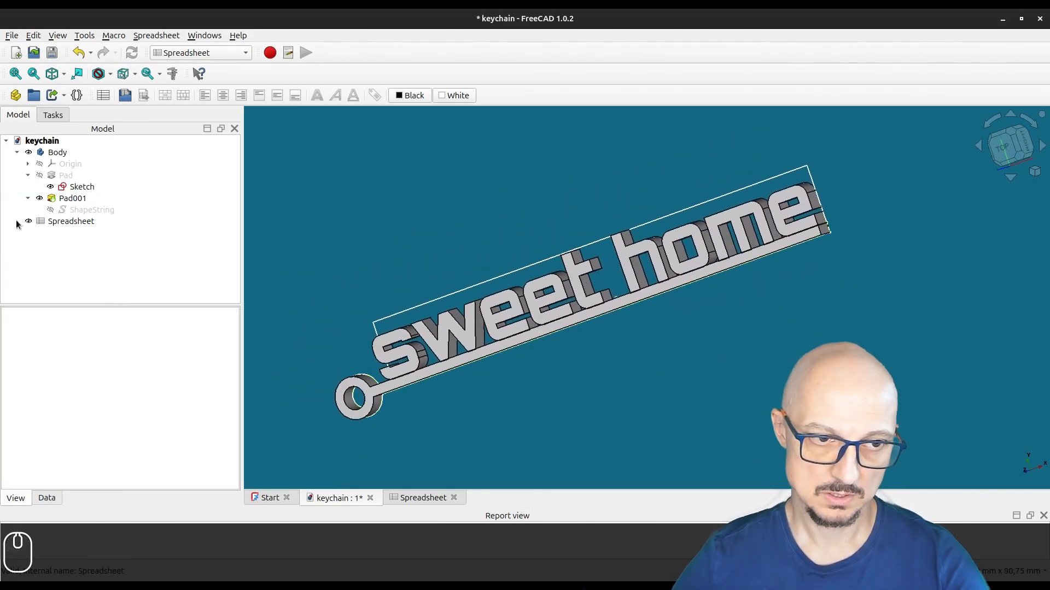
# Turn off the bounding box display for the ShapeString and hide the base pad's sketch
pyautogui.click(80, 211)
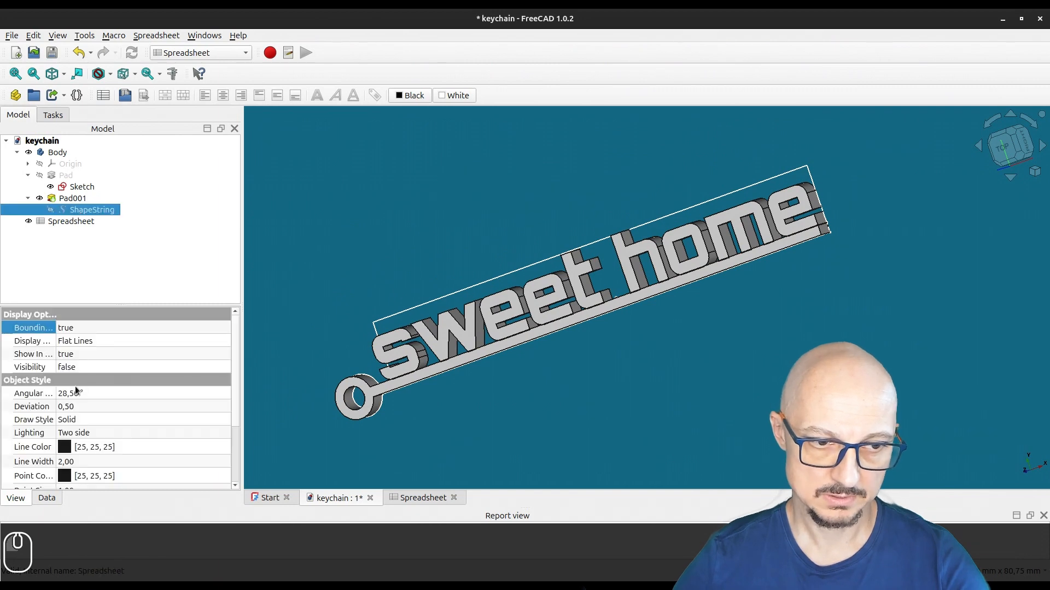
pyautogui.click(67, 328)
pyautogui.click(68, 327)
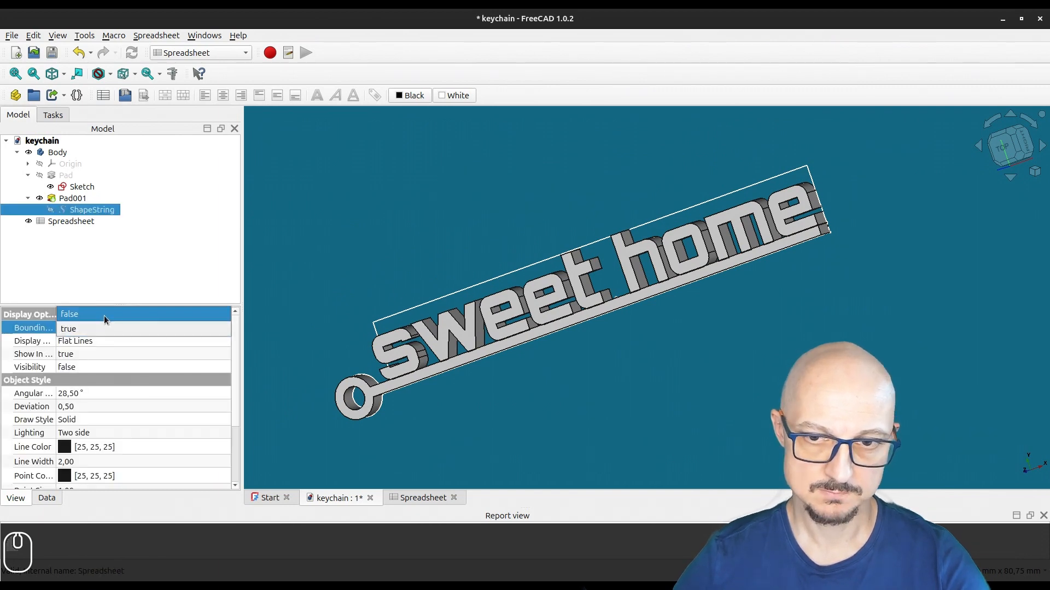
pyautogui.click(104, 316)
pyautogui.click(104, 251)
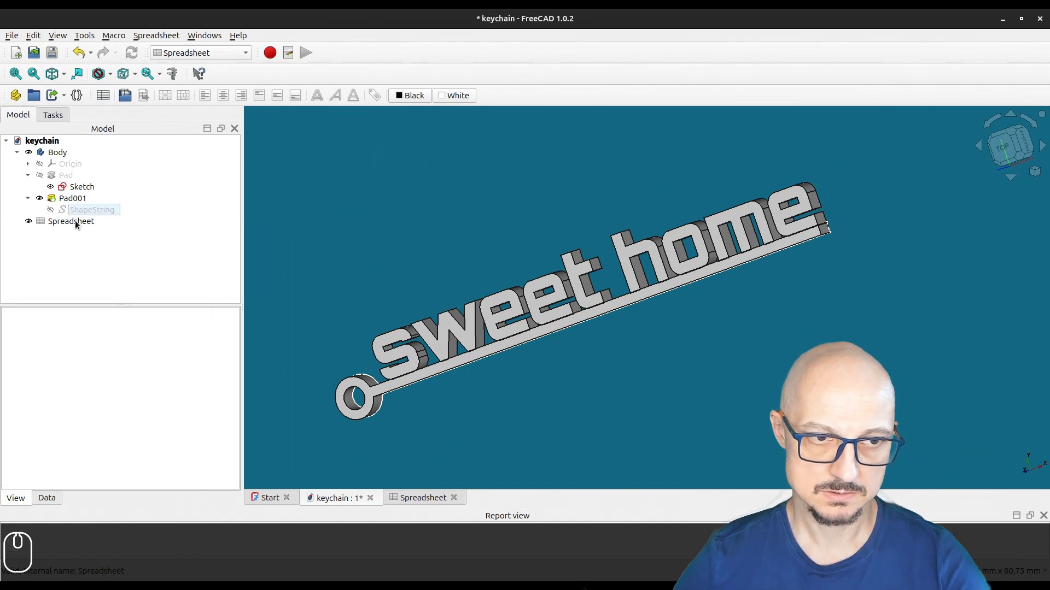
pyautogui.click(49, 187)
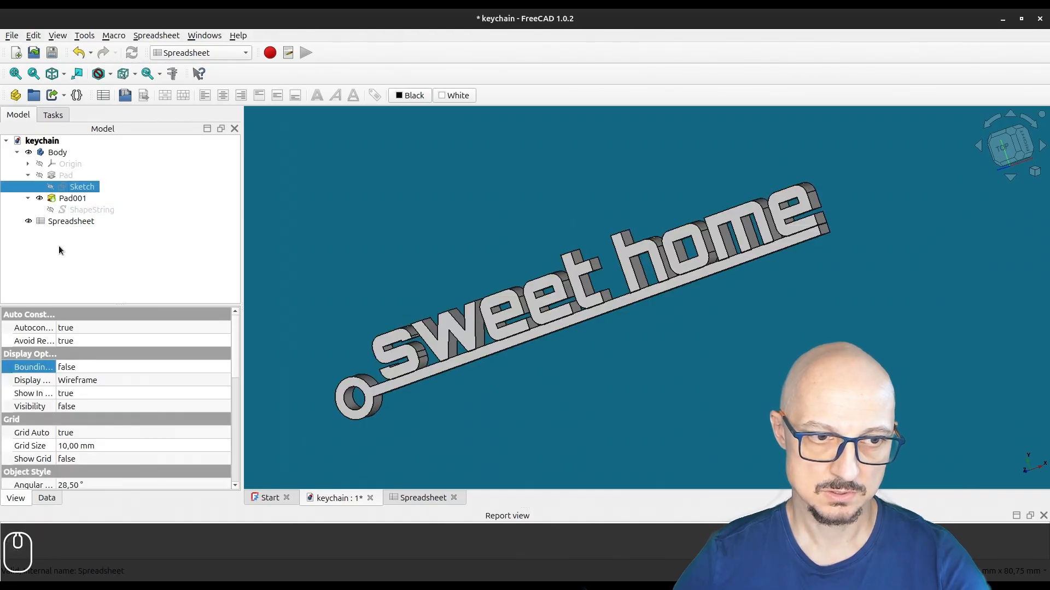
# Change the text value in spreadsheet cell C4 to TABORETUM
pyautogui.doubleClick(57, 221)
pyautogui.click(418, 204)
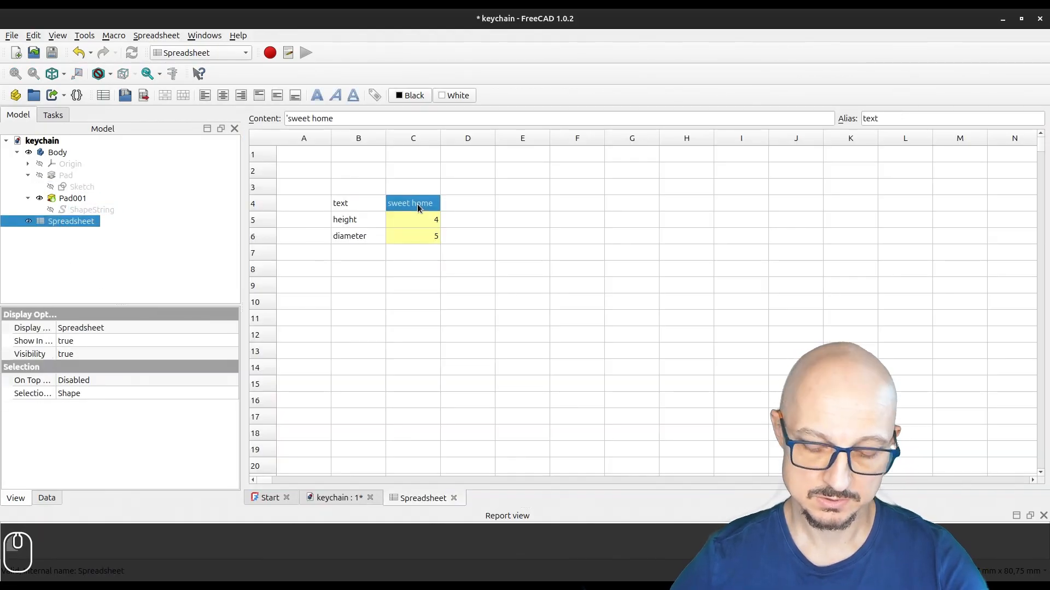
pyautogui.write('TABO')
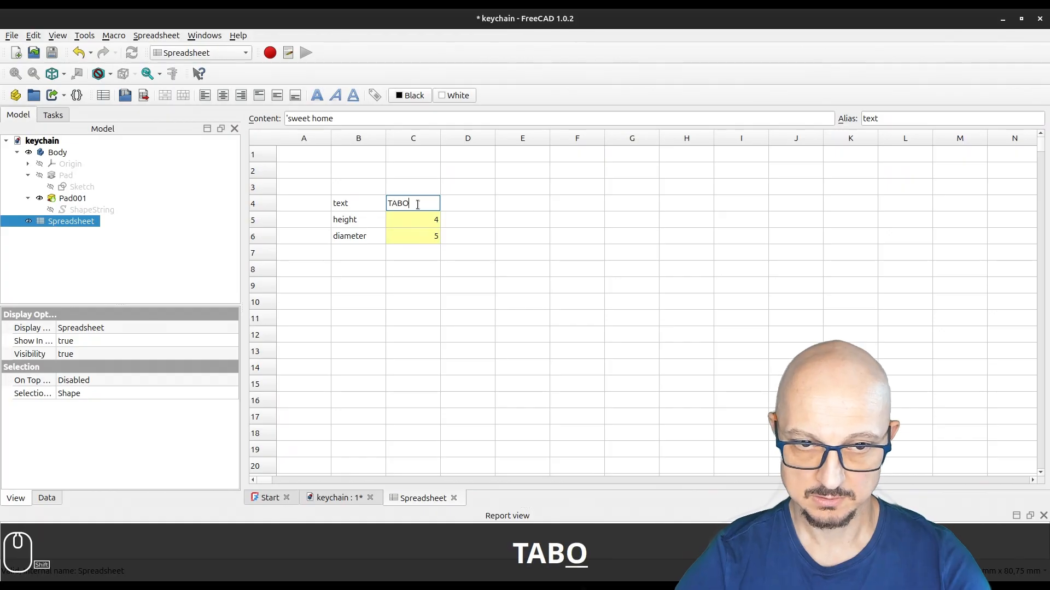
pyautogui.write('RETUM')
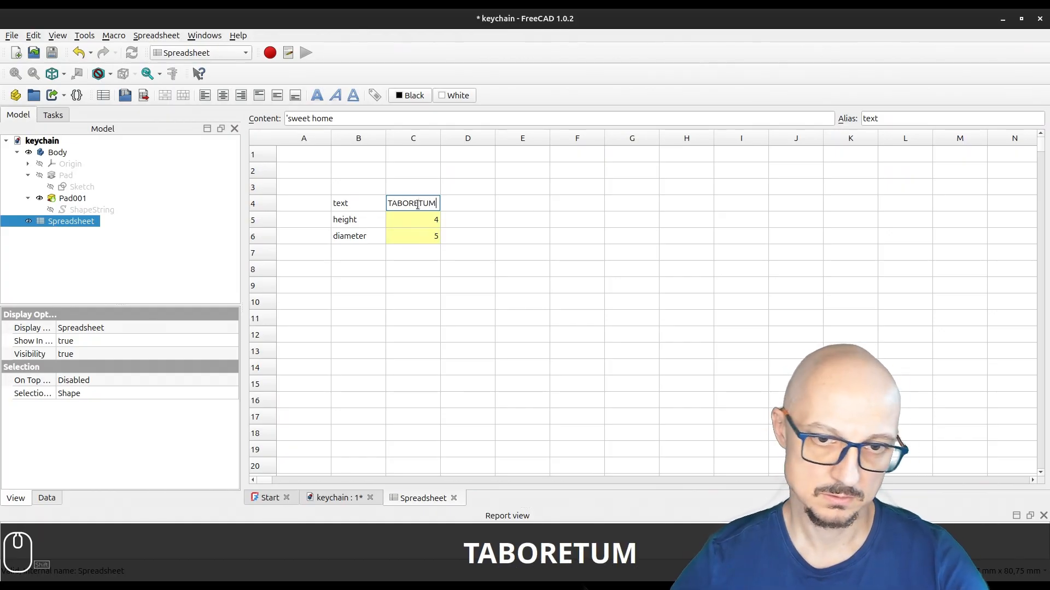
pyautogui.press('Tab')
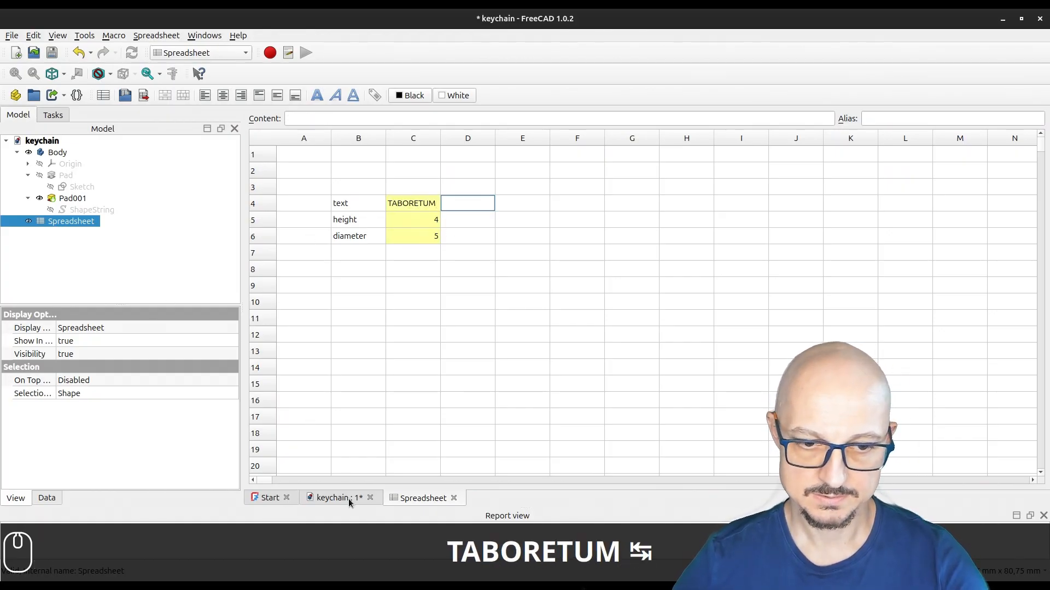
# Return to the keychain's 3D view and examine how the bar's length fits the new text
pyautogui.click(349, 498)
pyautogui.moveTo(546, 387); pyautogui.dragTo(626, 329, button='middle')
pyautogui.scroll(-3, 616, 340)
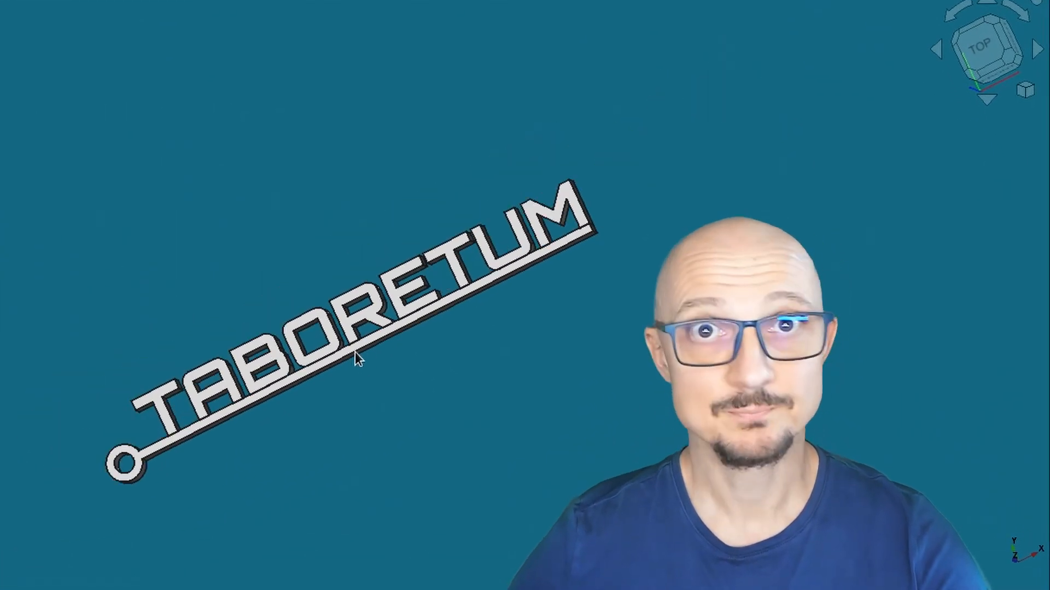
pyautogui.scroll(2, 250, 356)
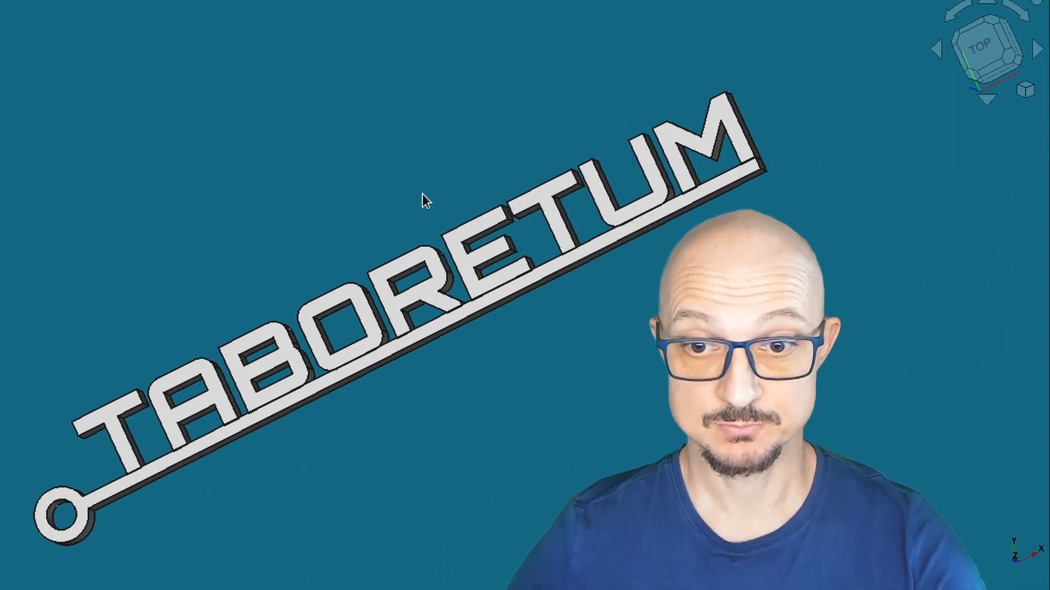
pyautogui.moveTo(424, 198)
pyautogui.mouseDown(button='middle')
pyautogui.moveTo(379, 196)
pyautogui.moveTo(432, 202)
pyautogui.moveTo(431, 218)
pyautogui.mouseUp(button='middle')
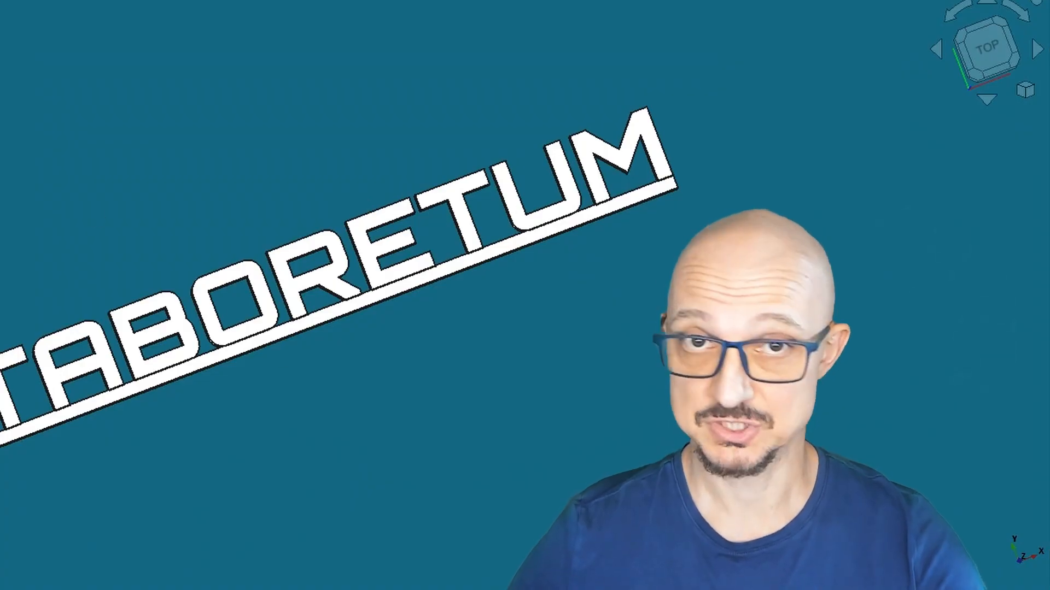
pyautogui.scroll(2, 189, 222)
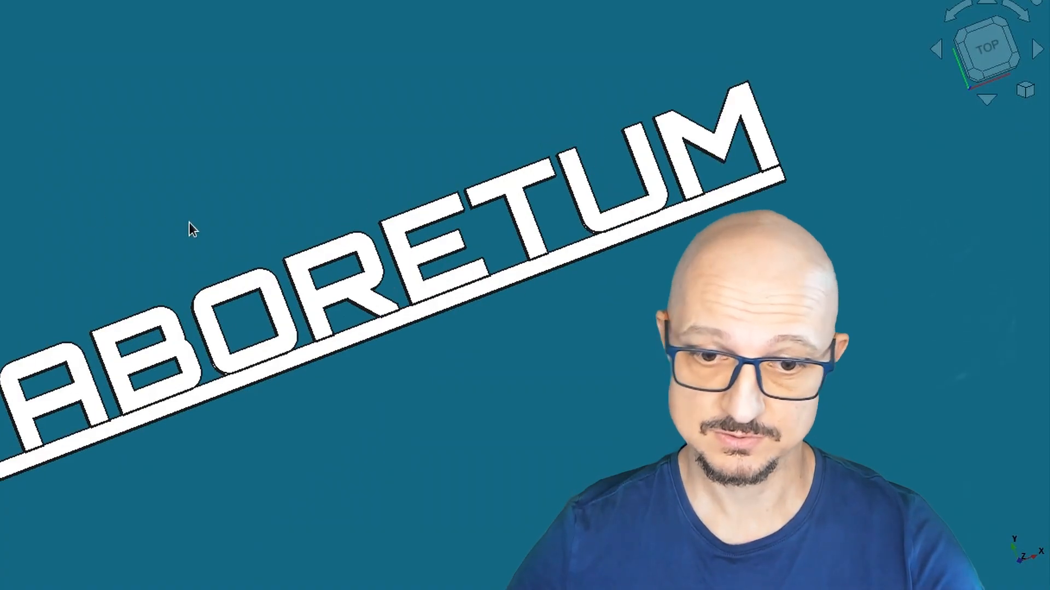
pyautogui.moveTo(151, 213); pyautogui.dragTo(177, 202, button='middle')
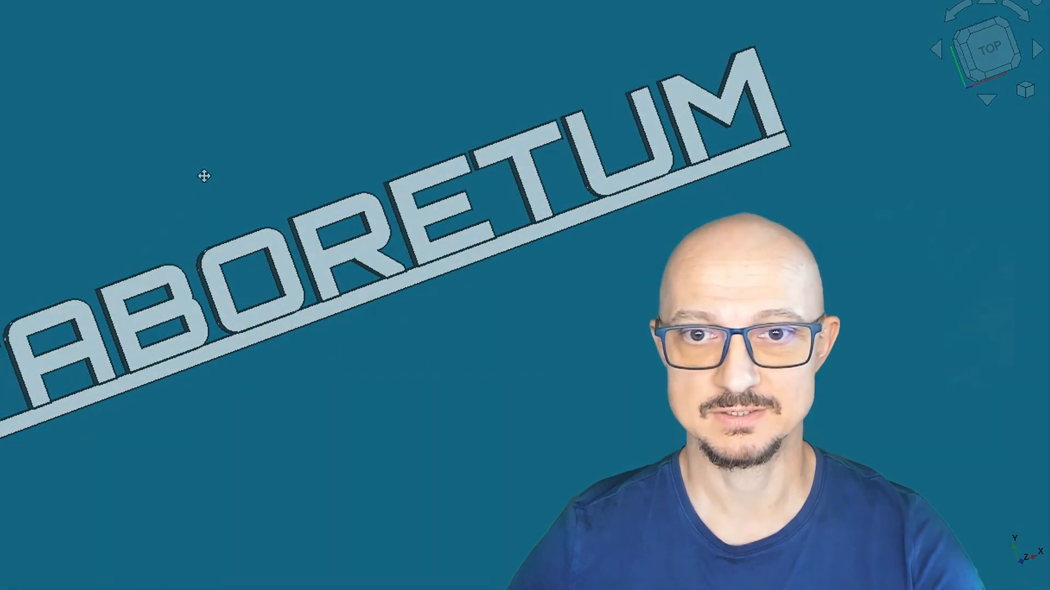